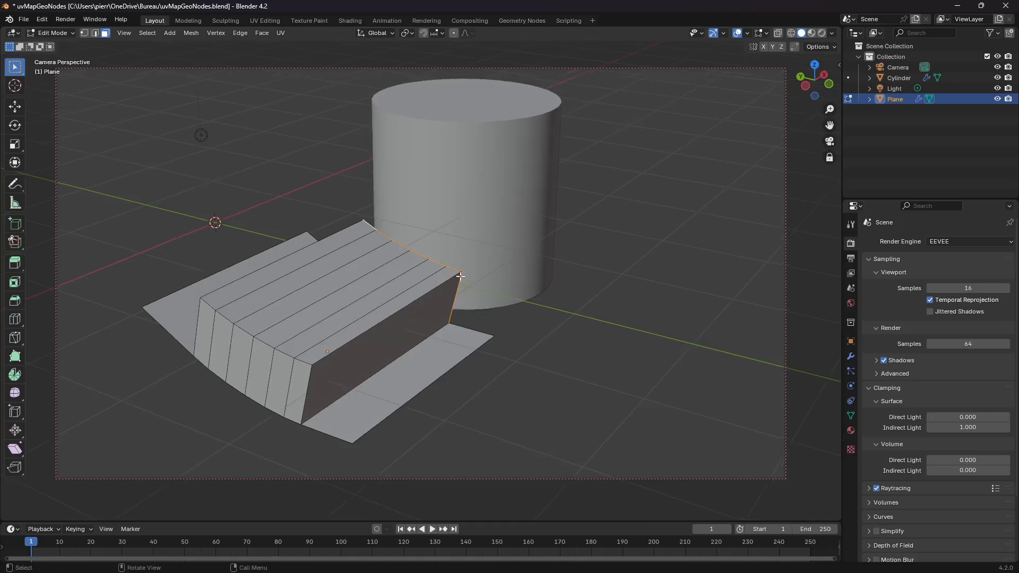
Leave mesh editing on the curved plane and examine the plane and cylinder in Rendered shading.
{"action": "key", "text": "Tab"}
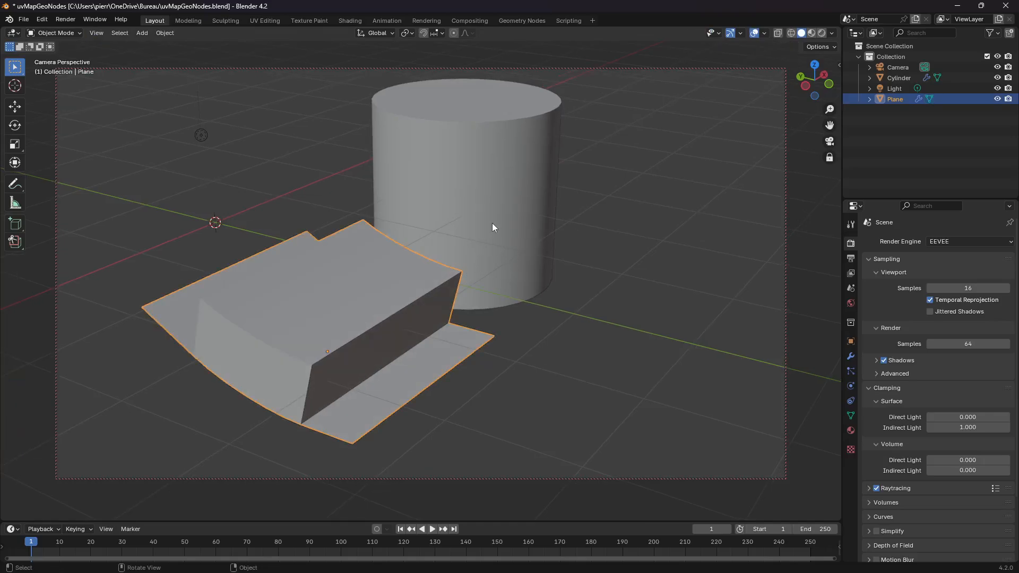
{"action": "mouse_move", "coordinate": [492, 227]}
{"action": "middle_mouse_down"}
{"action": "mouse_move", "coordinate": [443, 219]}
{"action": "mouse_move", "coordinate": [517, 246]}
{"action": "mouse_move", "coordinate": [570, 248]}
{"action": "mouse_move", "coordinate": [497, 250]}
{"action": "mouse_move", "coordinate": [499, 239]}
{"action": "middle_mouse_up"}
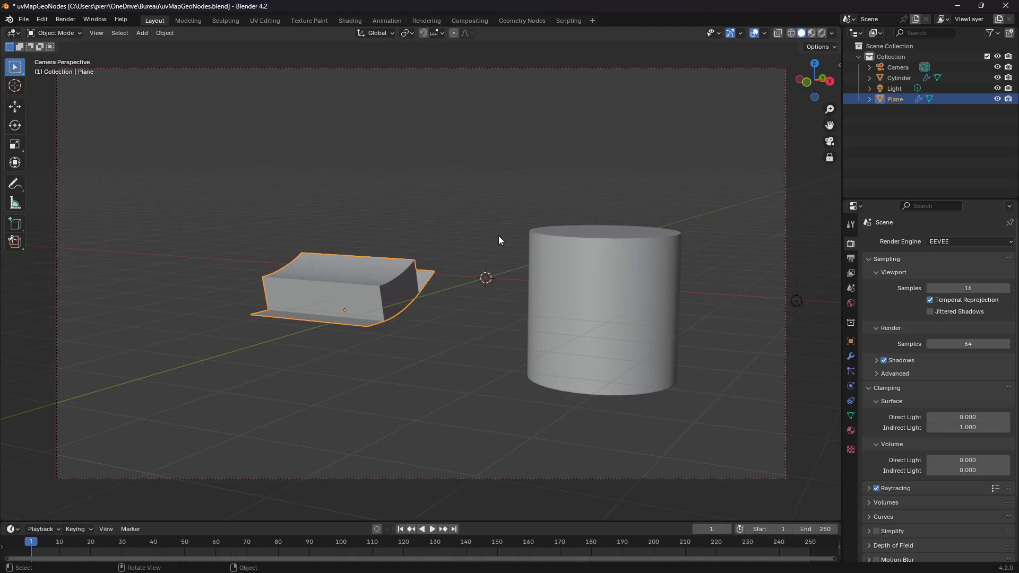
{"action": "key", "text": "z"}
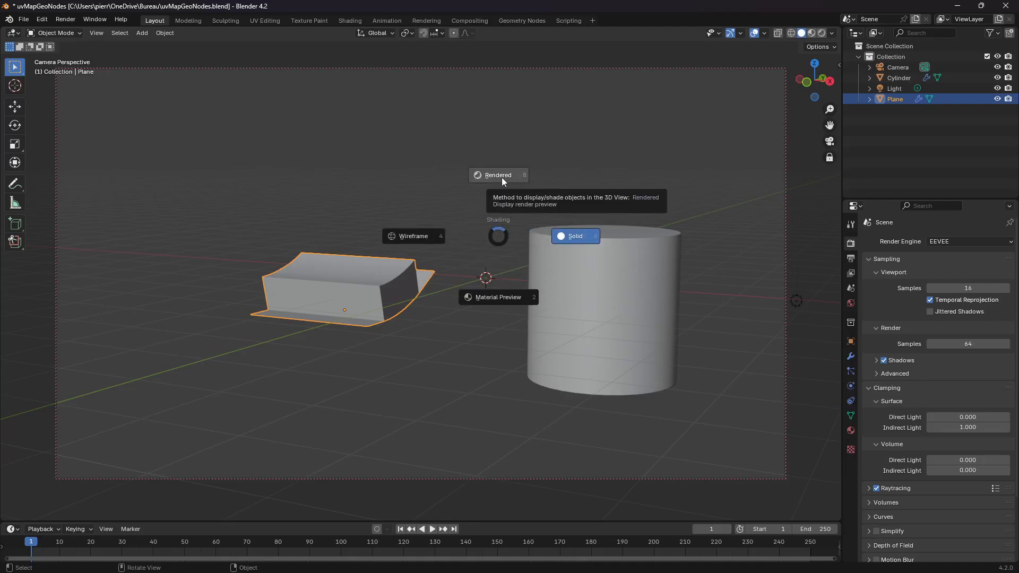
{"action": "left_click", "coordinate": [503, 181]}
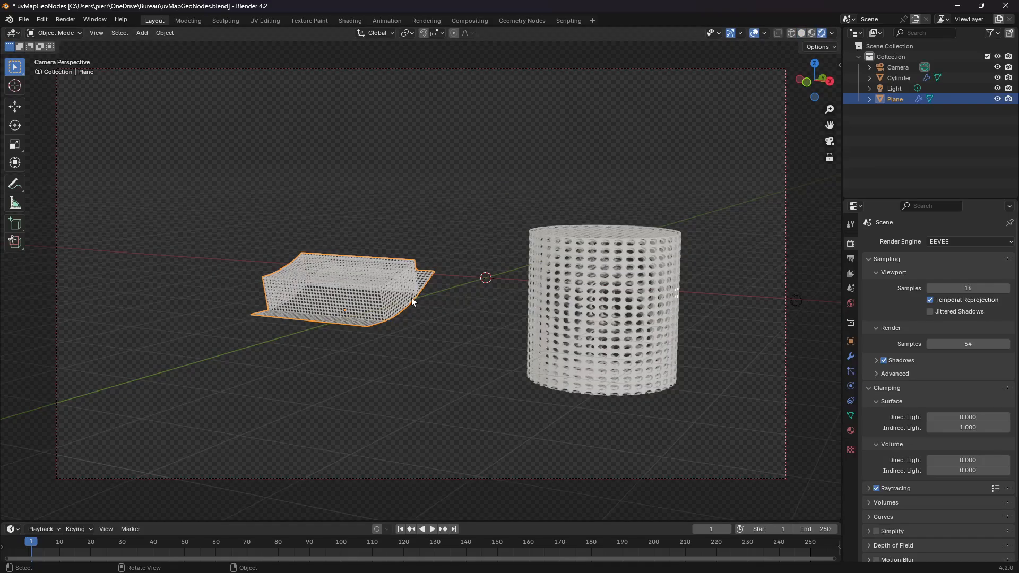
{"action": "scroll", "coordinate": [412, 296], "scroll_direction": "up", "scroll_amount": 4}
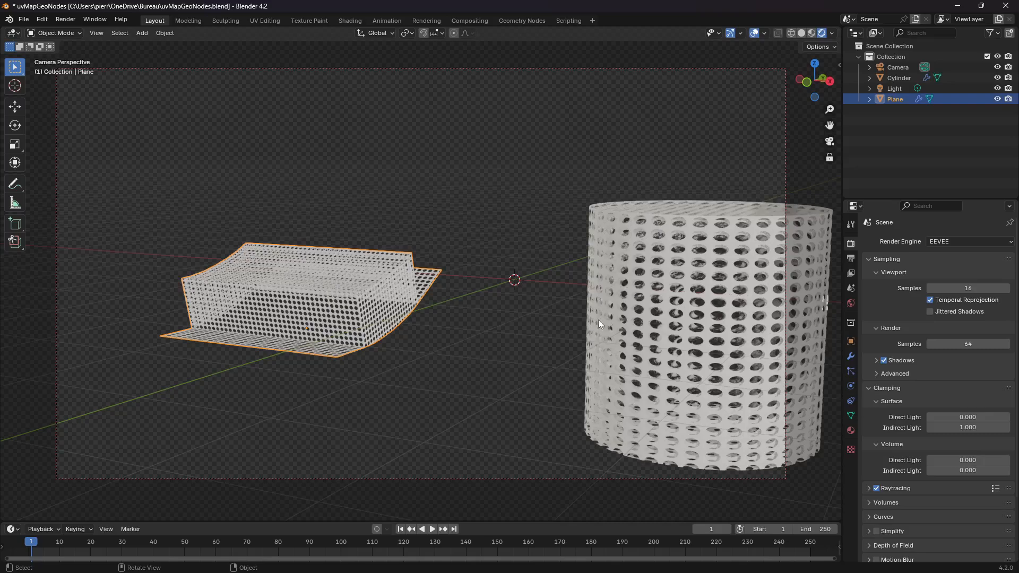
{"action": "mouse_move", "coordinate": [630, 314]}
{"action": "middle_mouse_down"}
{"action": "mouse_move", "coordinate": [674, 315]}
{"action": "mouse_move", "coordinate": [679, 279]}
{"action": "mouse_move", "coordinate": [678, 291]}
{"action": "middle_mouse_up"}
Compare the two objects in Solid shading with their perforated look in Rendered shading.
{"action": "key", "text": "z"}
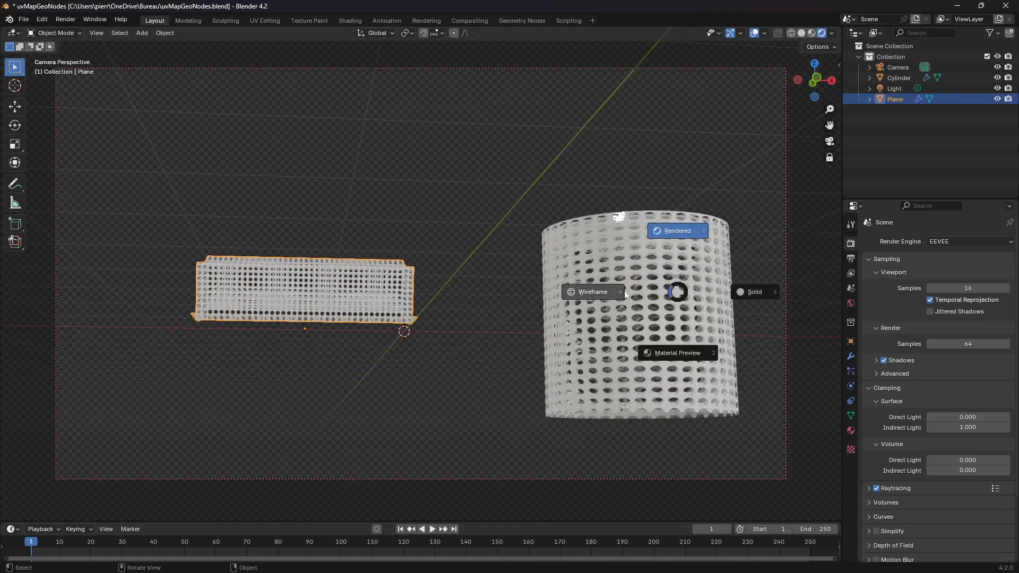
{"action": "left_click", "coordinate": [747, 295]}
{"action": "middle_click_drag", "start_coordinate": [646, 295], "coordinate": [654, 311]}
{"action": "key", "text": "z"}
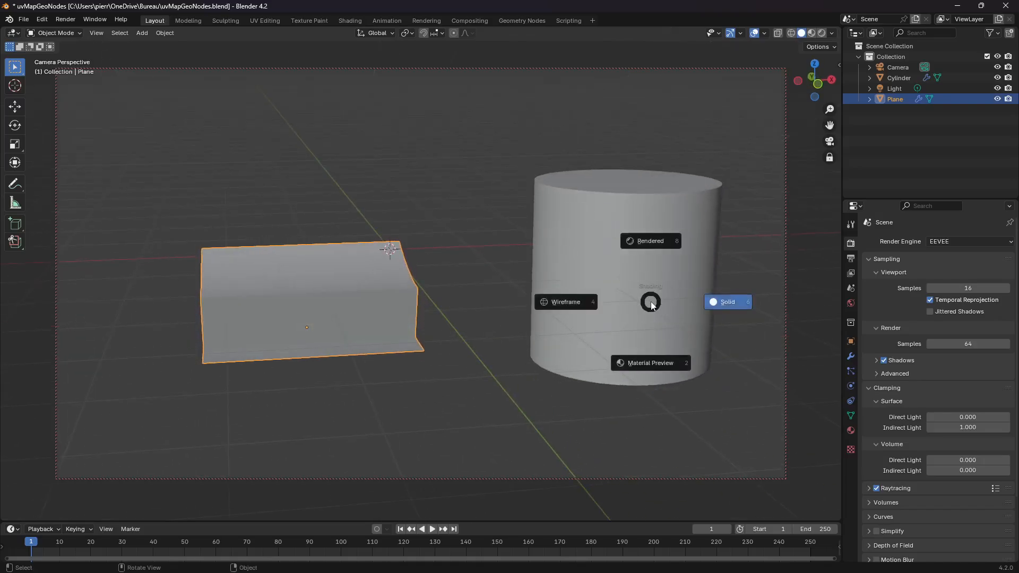
{"action": "left_click", "coordinate": [647, 244]}
Examine the perforation holes on the cylinder up close and from a raised angle.
{"action": "middle_click_drag", "start_coordinate": [659, 234], "coordinate": [545, 298]}
{"action": "scroll", "coordinate": [340, 319], "scroll_direction": "up", "scroll_amount": 4}
{"action": "left_click", "coordinate": [301, 321]}
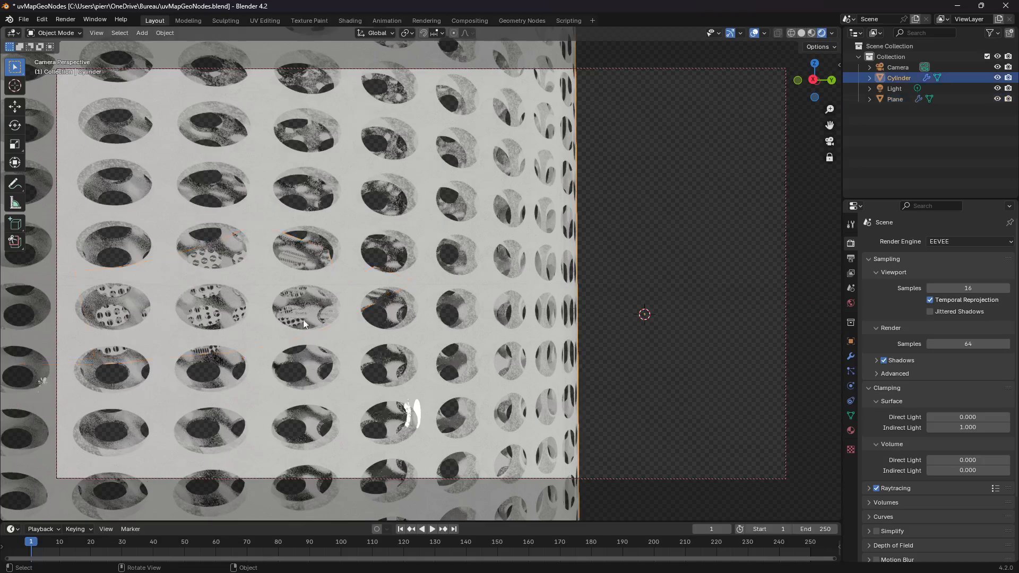
{"action": "scroll", "coordinate": [342, 321], "scroll_direction": "down", "scroll_amount": 5}
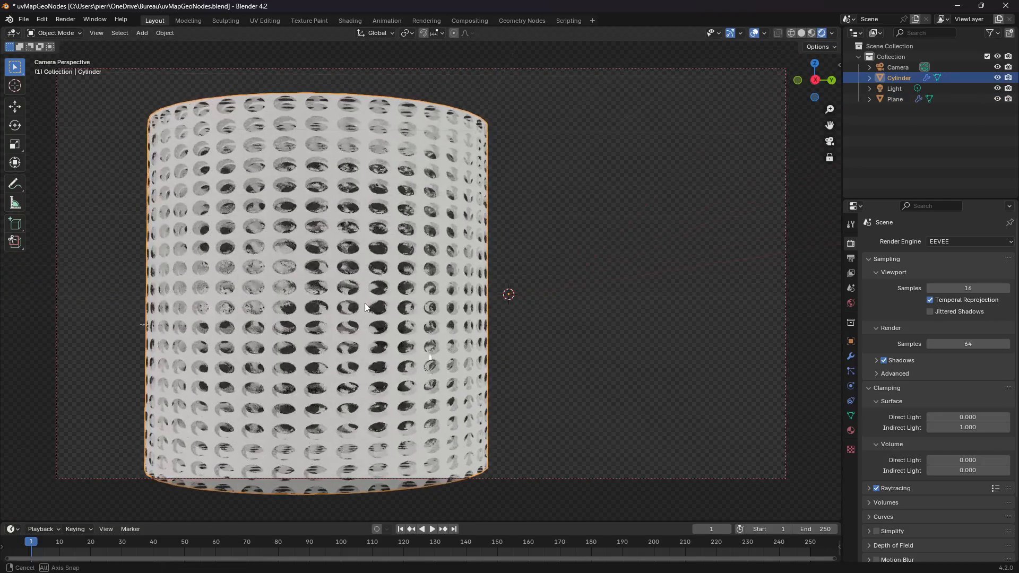
{"action": "middle_click_drag", "start_coordinate": [368, 304], "coordinate": [495, 332]}
{"action": "scroll", "coordinate": [511, 348], "scroll_direction": "up", "scroll_amount": 2}
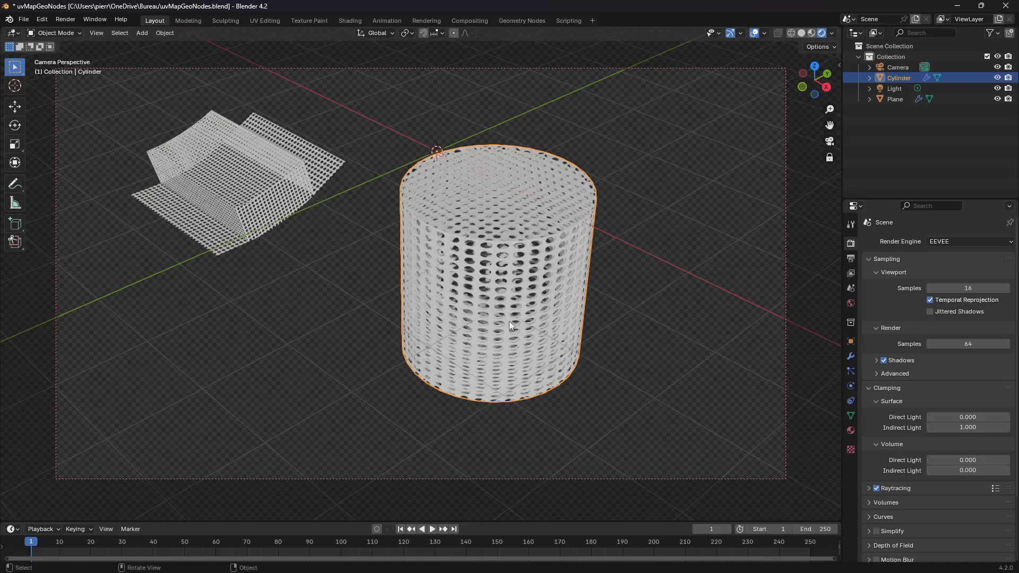
{"action": "middle_click_drag", "start_coordinate": [505, 308], "coordinate": [451, 285], "text": "shift"}
Add a new mesh plane and move it to the empty area beside the perforated cylinder.
{"action": "left_click", "coordinate": [455, 293]}
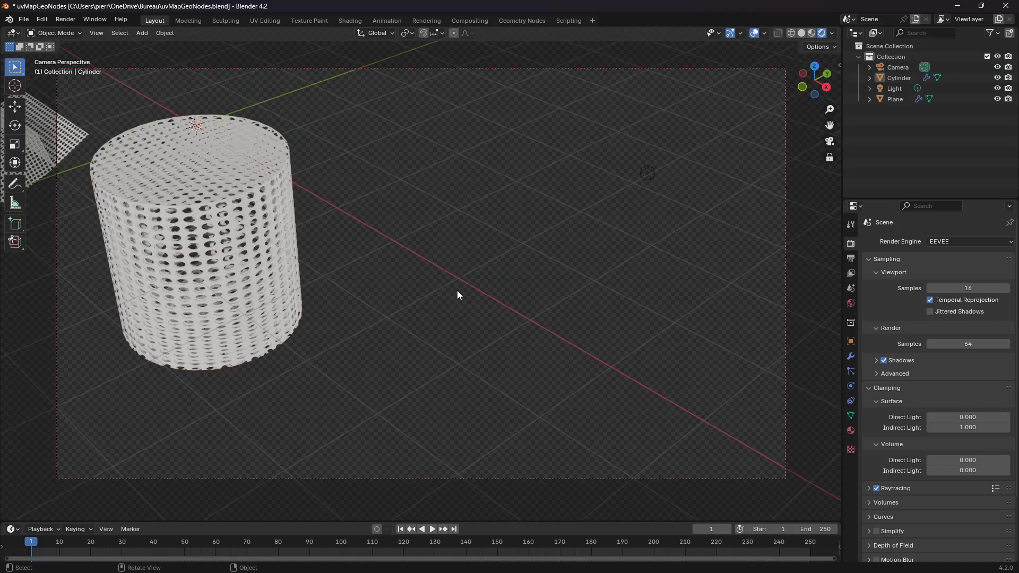
{"action": "key", "text": "shift+a"}
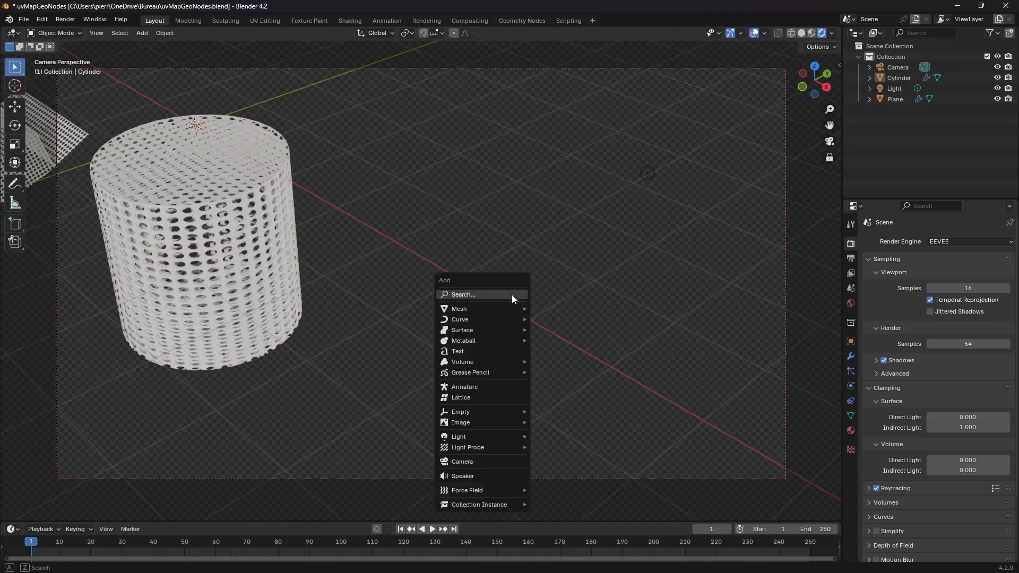
{"action": "mouse_move", "coordinate": [489, 307]}
{"action": "left_click", "coordinate": [565, 309]}
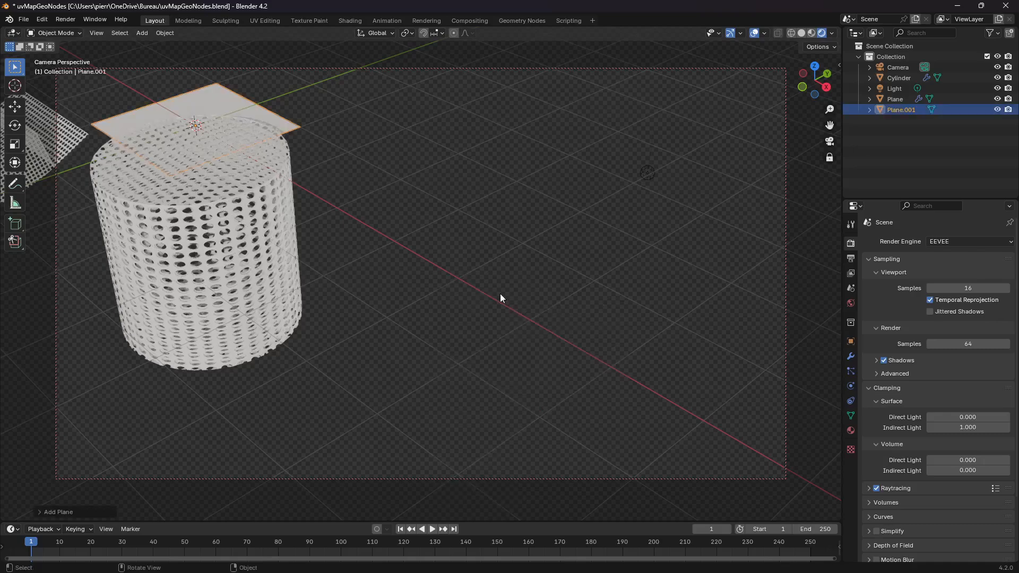
{"action": "key", "text": "g"}
{"action": "left_click", "coordinate": [591, 334]}
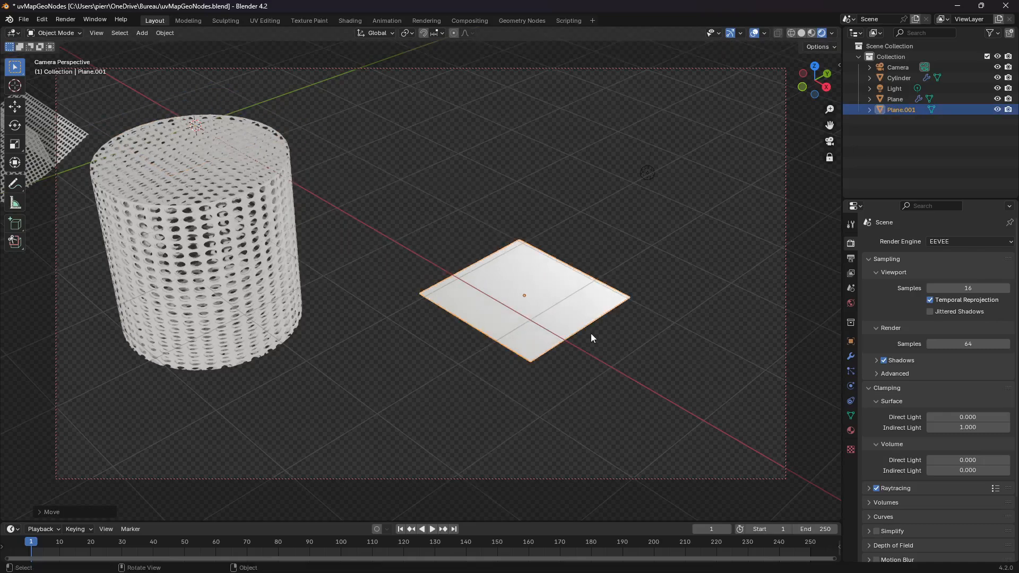
Divide the new plane into four equal quarters with one centred loop cut in each direction.
{"action": "key", "text": "KP_7"}
{"action": "scroll", "coordinate": [590, 312], "scroll_direction": "up", "scroll_amount": 4}
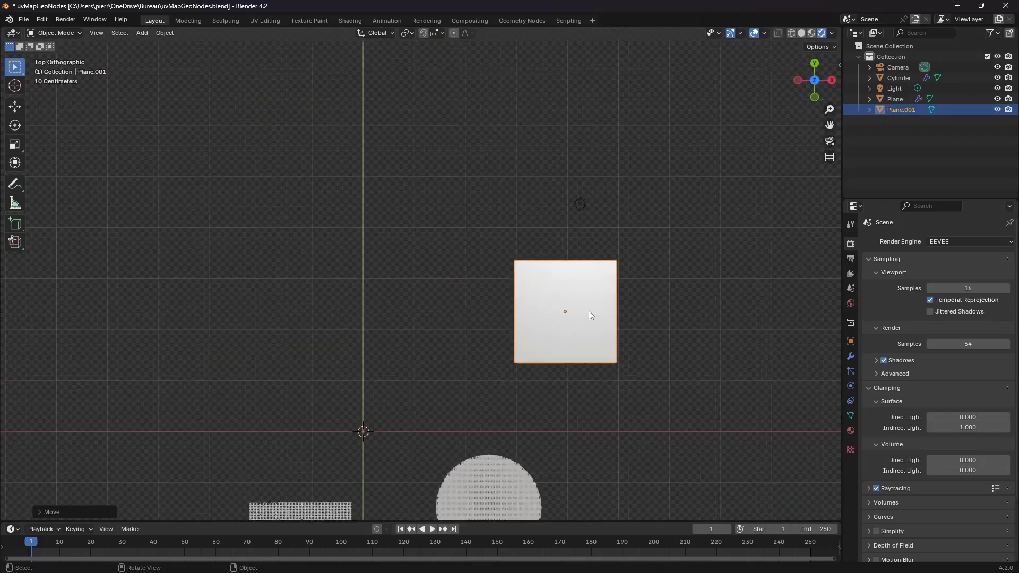
{"action": "middle_click_drag", "start_coordinate": [587, 310], "coordinate": [438, 260], "text": "shift"}
{"action": "scroll", "coordinate": [460, 253], "scroll_direction": "up", "scroll_amount": 3}
{"action": "key", "text": "Tab"}
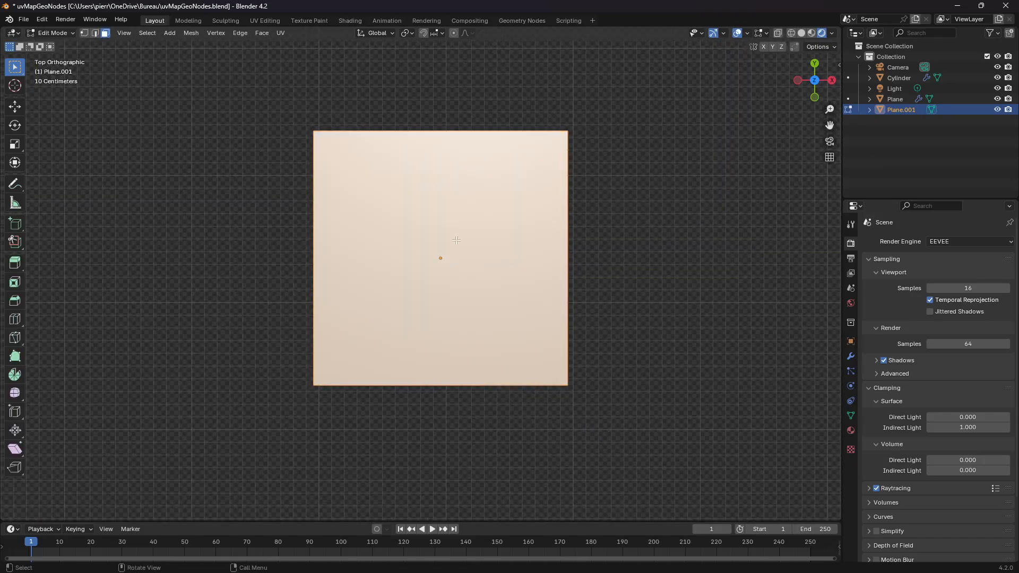
{"action": "key", "text": "ctrl+r"}
{"action": "left_click", "coordinate": [445, 139]}
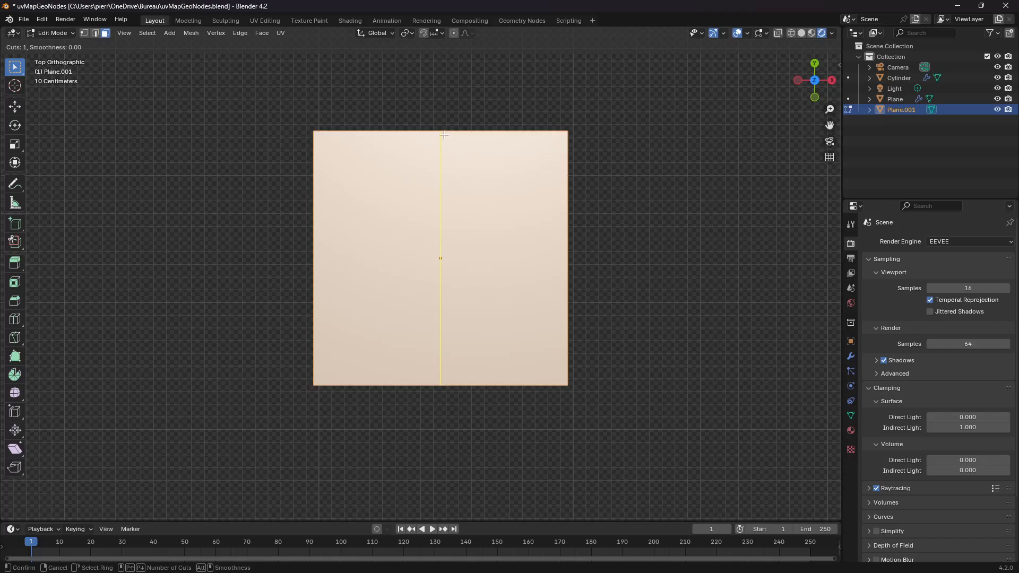
{"action": "right_click", "coordinate": [444, 135]}
{"action": "key", "text": "ctrl+r"}
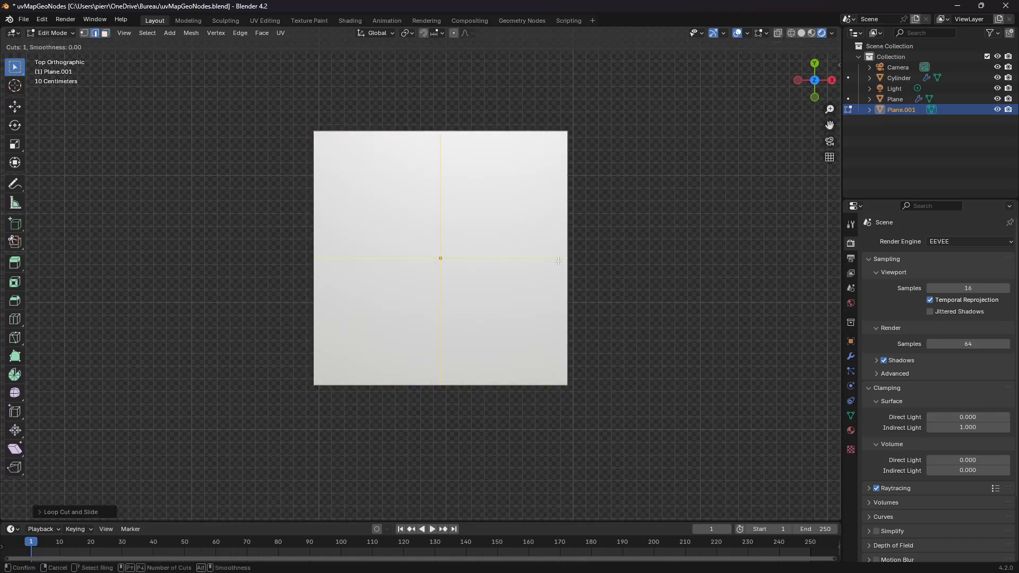
{"action": "left_click", "coordinate": [560, 260]}
{"action": "right_click", "coordinate": [440, 255]}
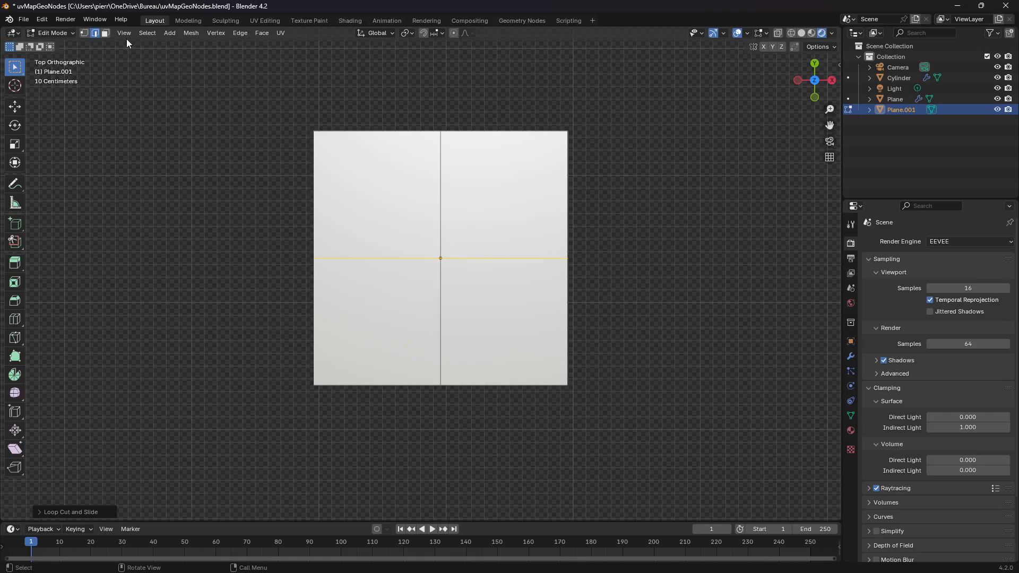
Vertex-bevel the plane's centre vertex with one segment into a large diamond face reaching close to the plane's edges.
{"action": "left_click", "coordinate": [85, 33]}
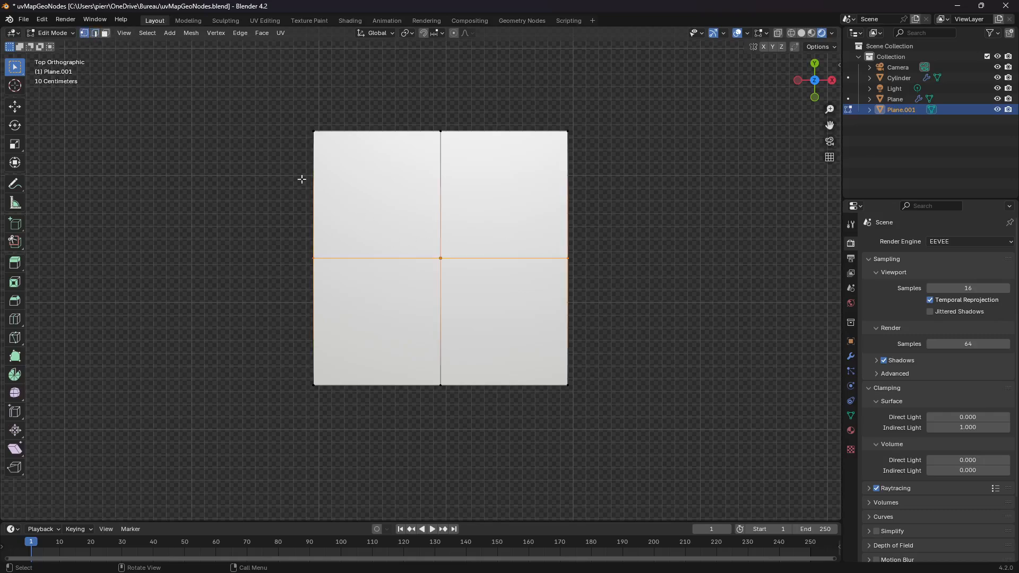
{"action": "left_click_drag", "start_coordinate": [427, 242], "coordinate": [471, 280]}
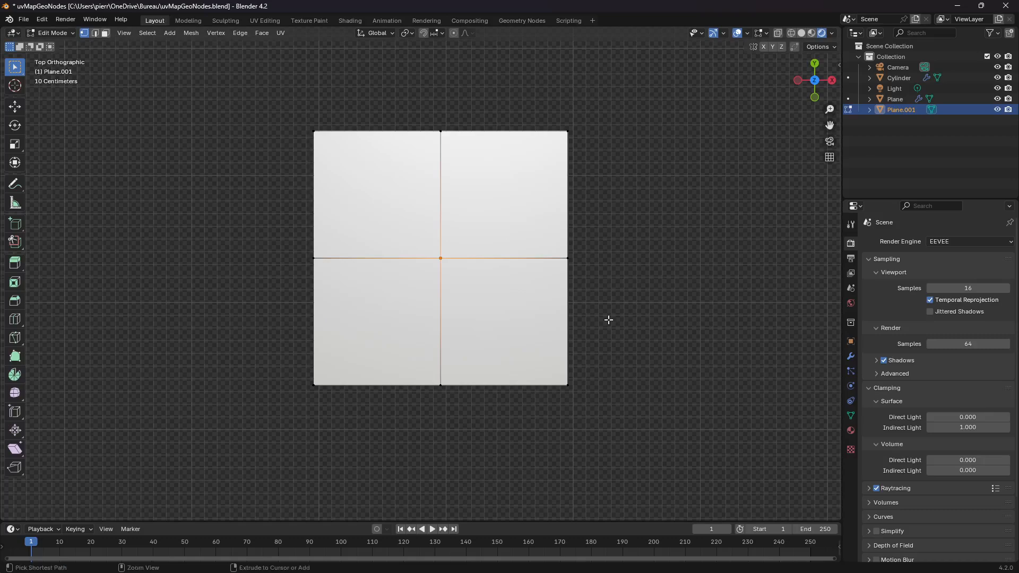
{"action": "key", "text": "ctrl+shift+b"}
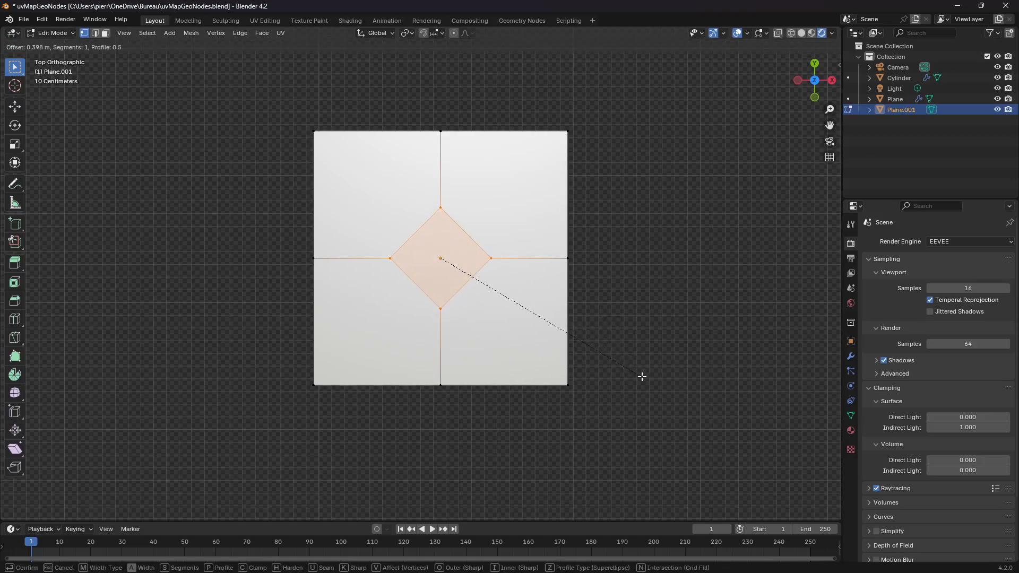
{"action": "left_click", "coordinate": [665, 404]}
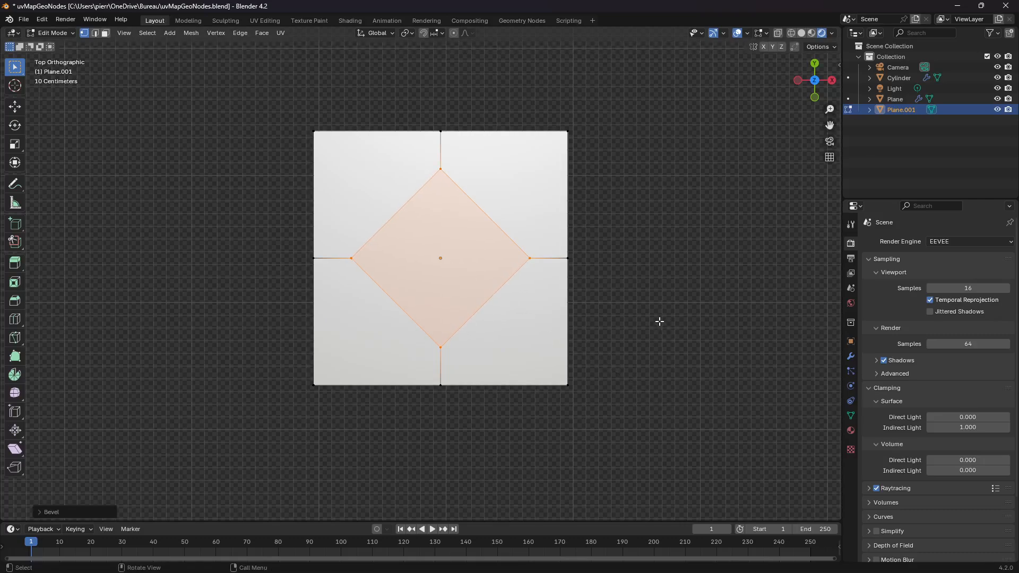
Inset the diamond face by about 0.025 m, delete the inner face to open a hole, and return to Object Mode.
{"action": "key", "text": "i"}
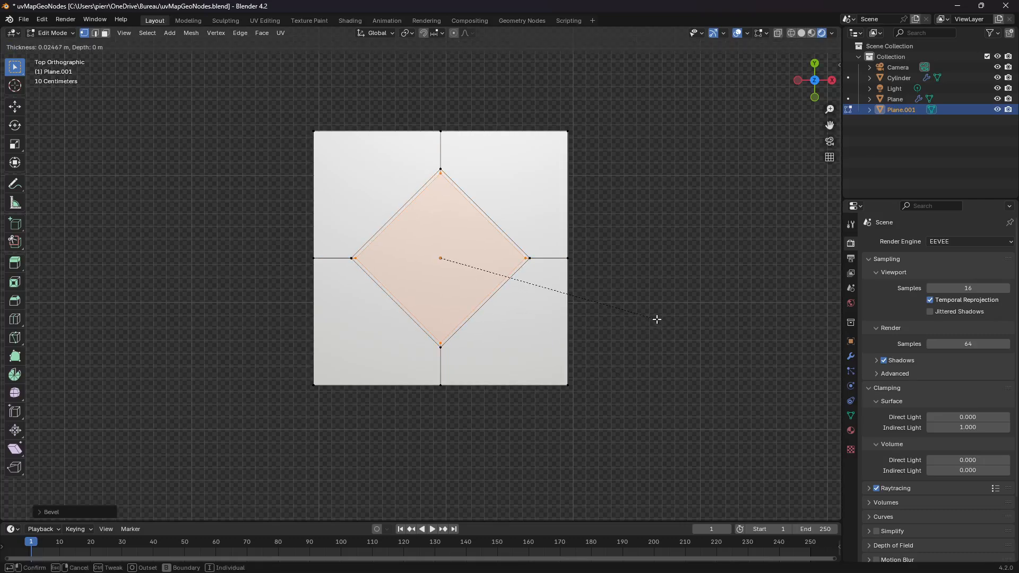
{"action": "left_click", "coordinate": [656, 319]}
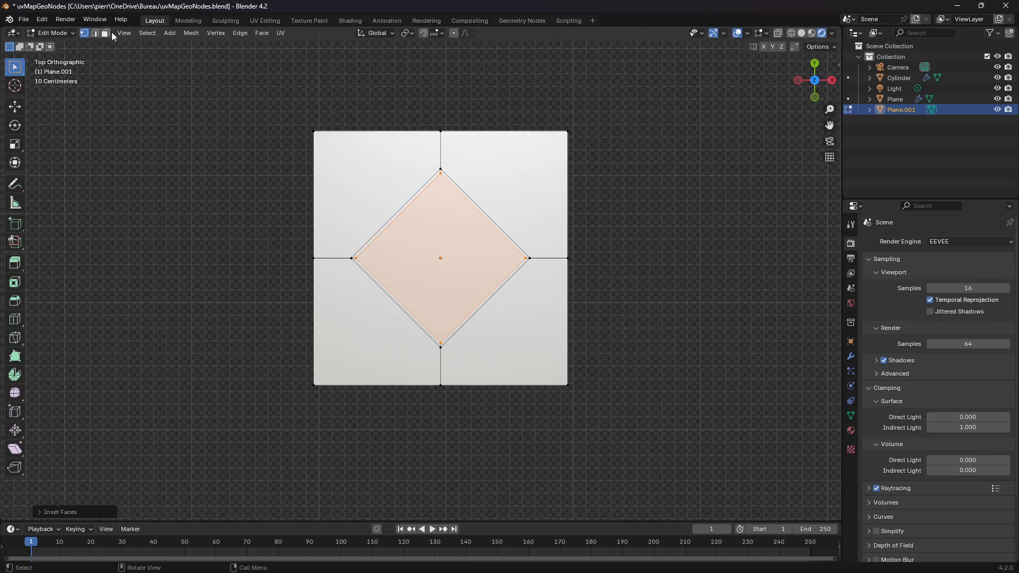
{"action": "key", "text": "x"}
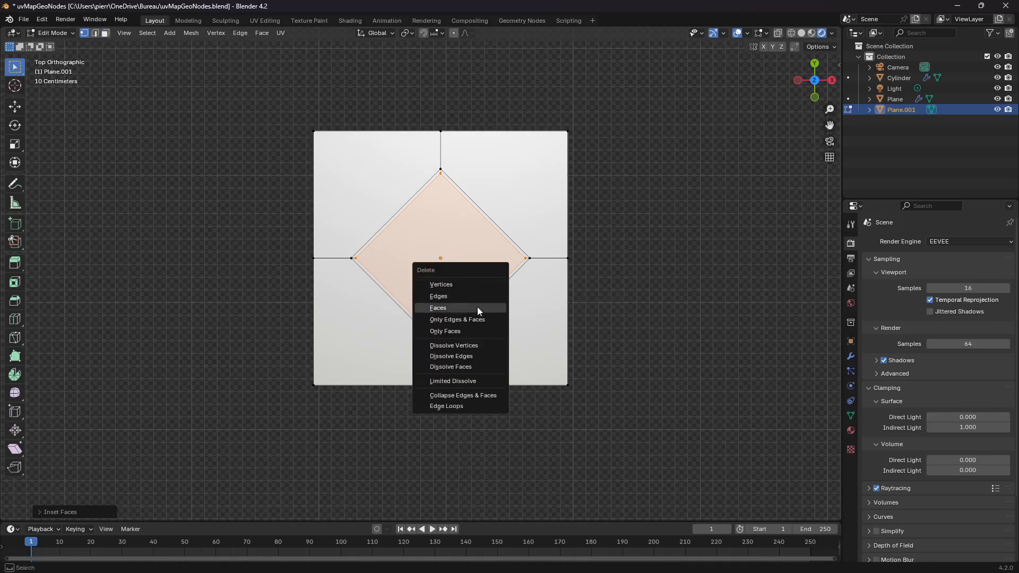
{"action": "left_click", "coordinate": [476, 307]}
{"action": "middle_click_drag", "start_coordinate": [532, 289], "coordinate": [514, 371]}
{"action": "key", "text": "Tab"}
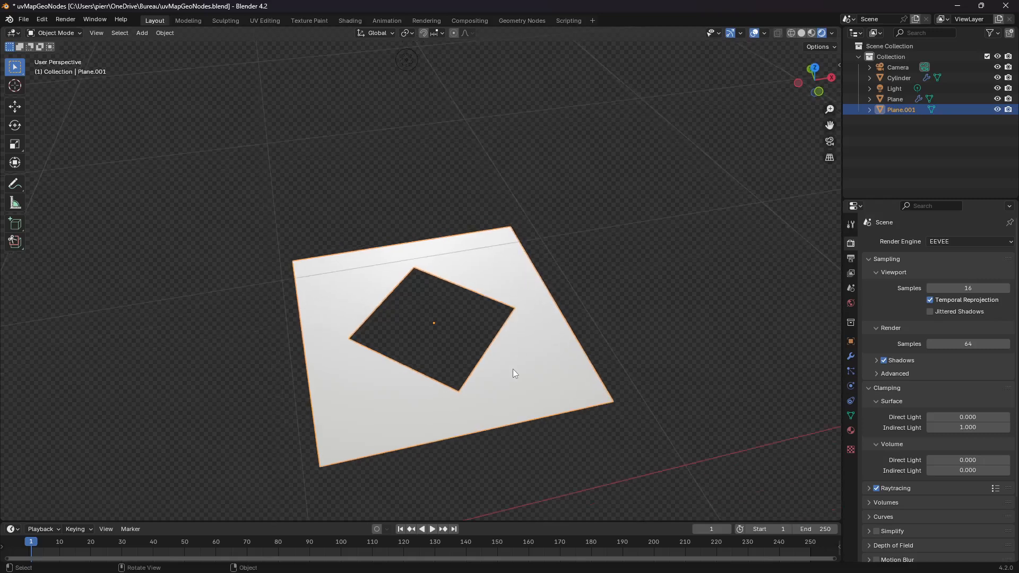
Add a Catmull-Clark Subdivision modifier to the holed plane and set its viewport level to 3.
{"action": "key", "text": "ctrl+2"}
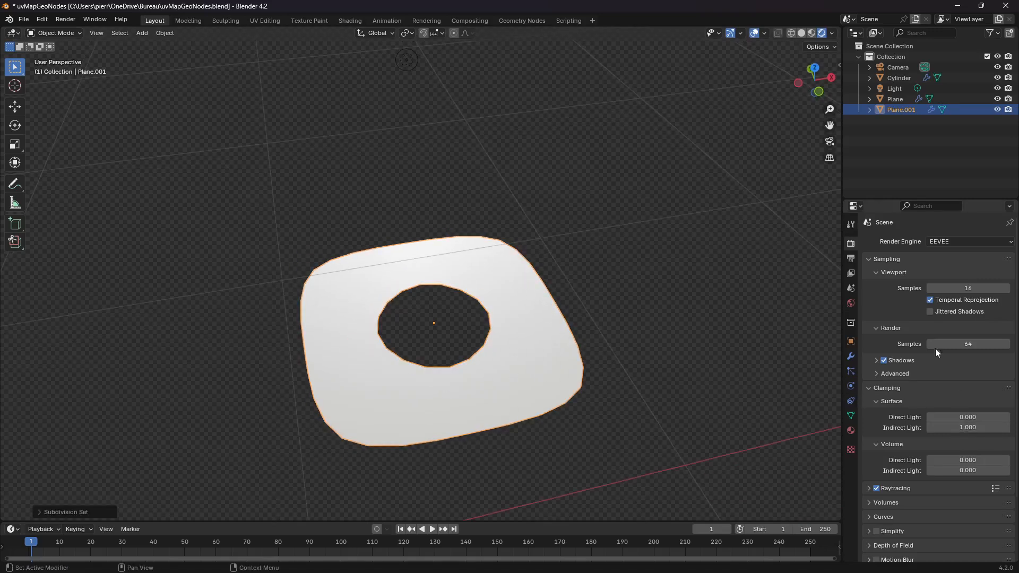
{"action": "left_click", "coordinate": [850, 356]}
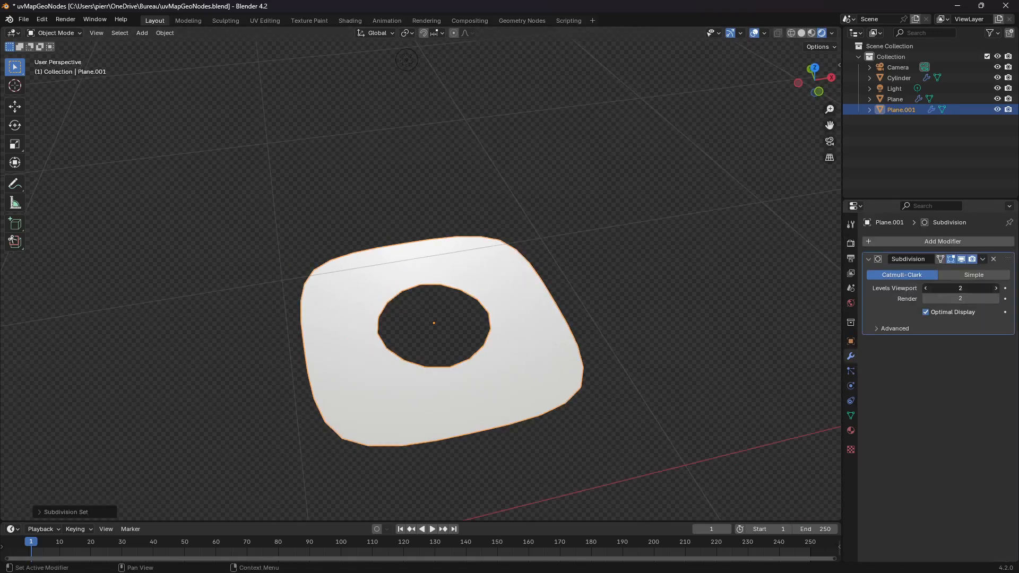
{"action": "left_click", "coordinate": [995, 288]}
{"action": "left_click", "coordinate": [685, 309]}
{"action": "key", "text": "Tab"}
{"action": "key", "text": "Tab"}
{"action": "mouse_move", "coordinate": [488, 361]}
{"action": "middle_mouse_down"}
{"action": "mouse_move", "coordinate": [480, 391]}
{"action": "mouse_move", "coordinate": [479, 373]}
{"action": "middle_mouse_up"}
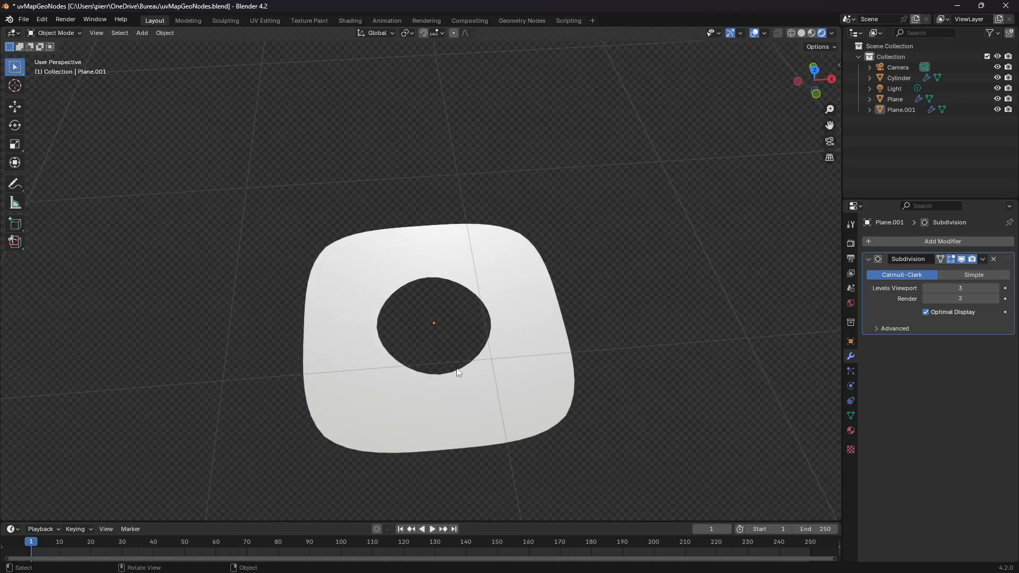
Select the holed plane's whole mesh in Edit Mode and turn on the Mesh Analysis overlay in Solid shading.
{"action": "left_click", "coordinate": [477, 393]}
{"action": "key", "text": "Tab"}
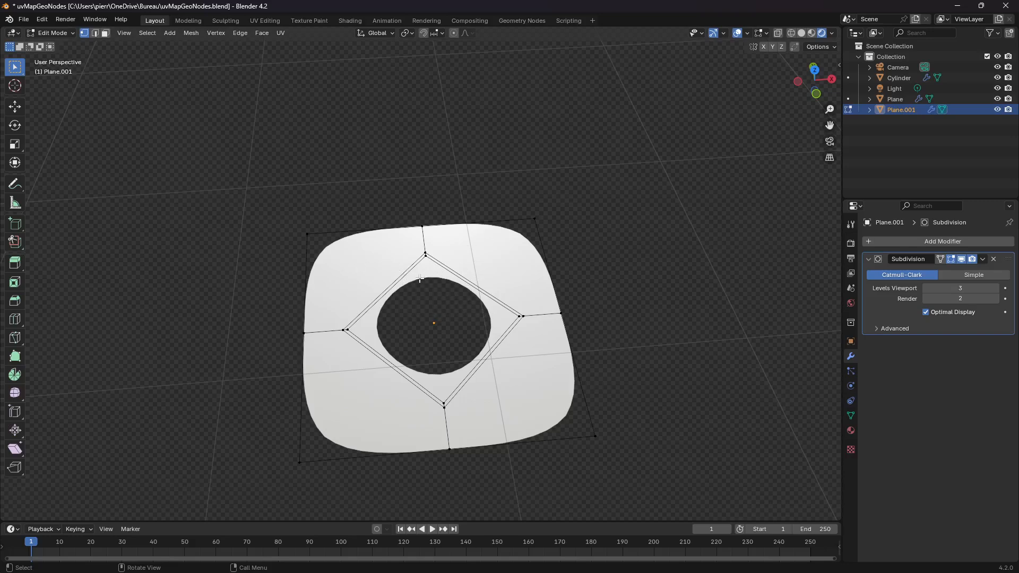
{"action": "key", "text": "a"}
{"action": "left_click", "coordinate": [765, 33]}
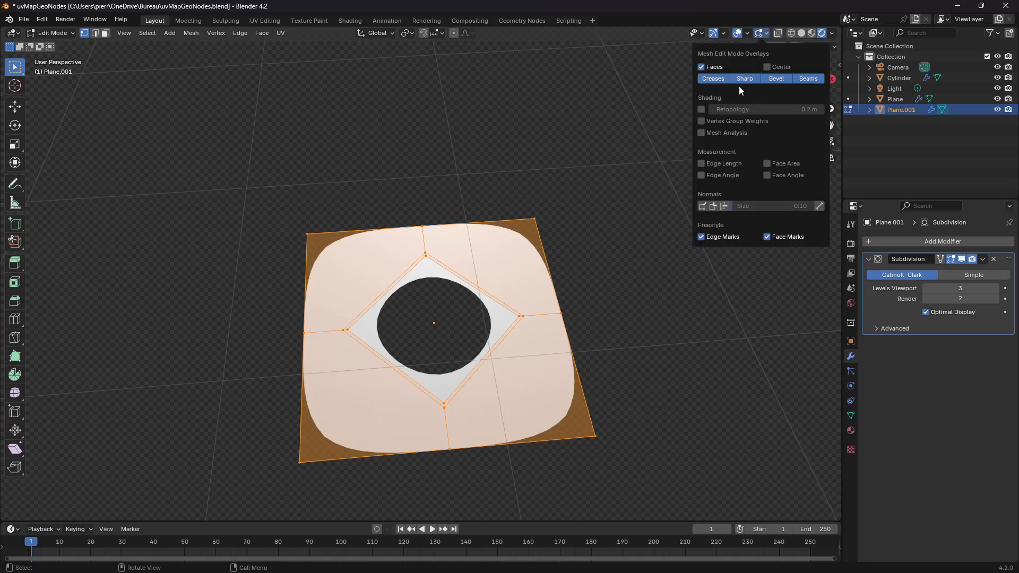
{"action": "left_click", "coordinate": [801, 33]}
{"action": "left_click", "coordinate": [766, 34]}
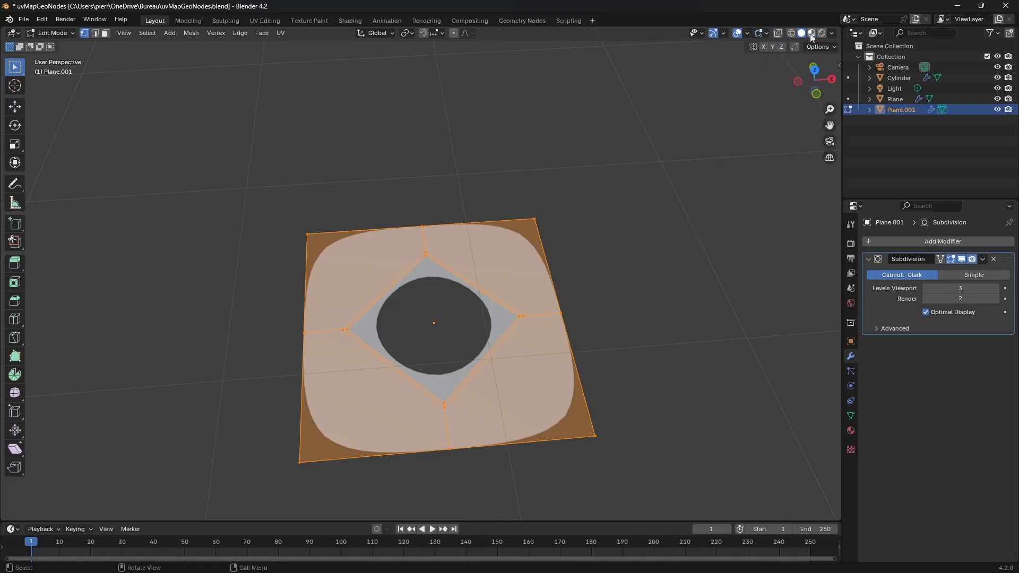
{"action": "left_click", "coordinate": [767, 34]}
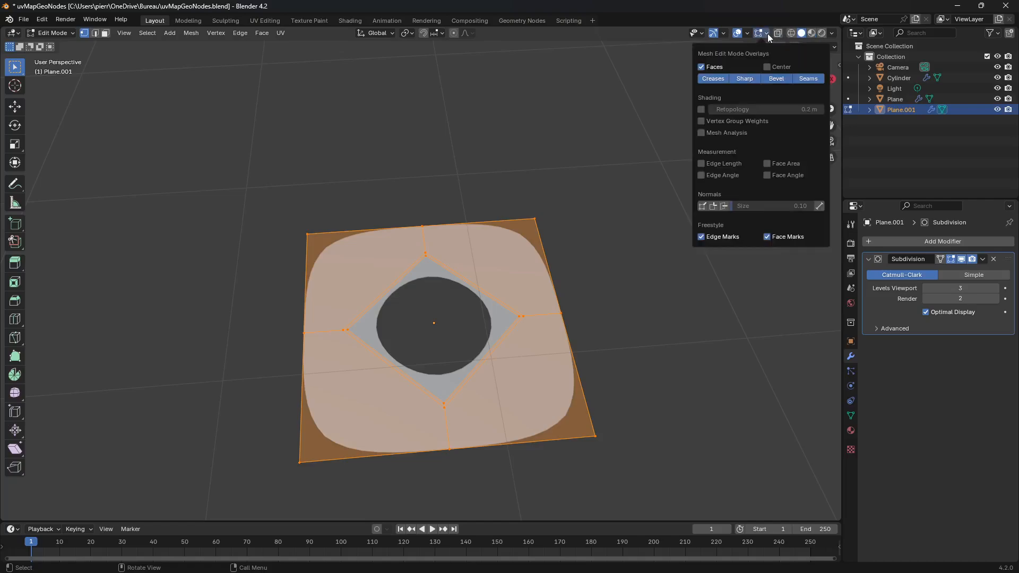
{"action": "left_click", "coordinate": [701, 131]}
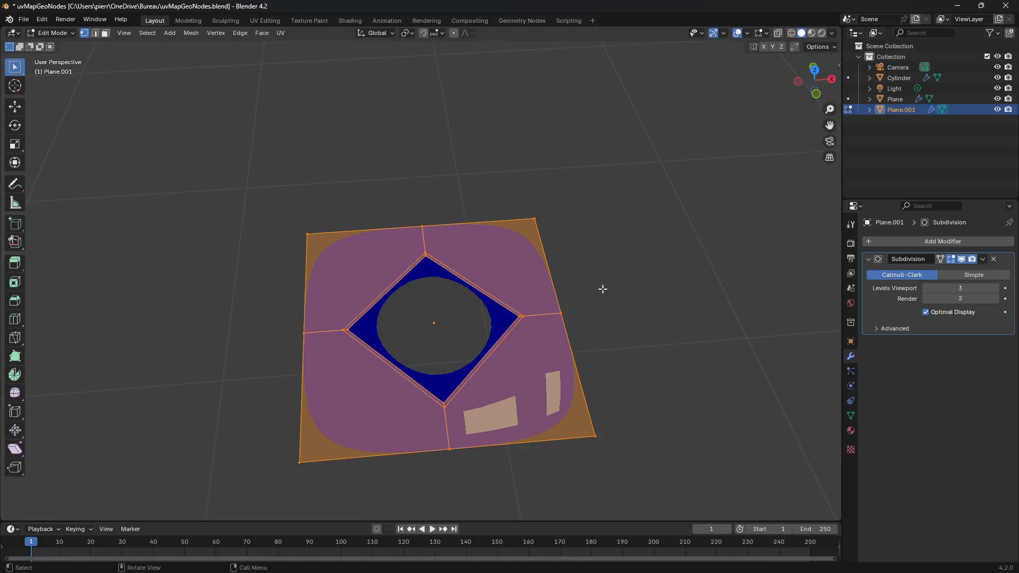
Return the holed plane to Object Mode and start a new General file without saving the current one.
{"action": "key", "text": "Tab"}
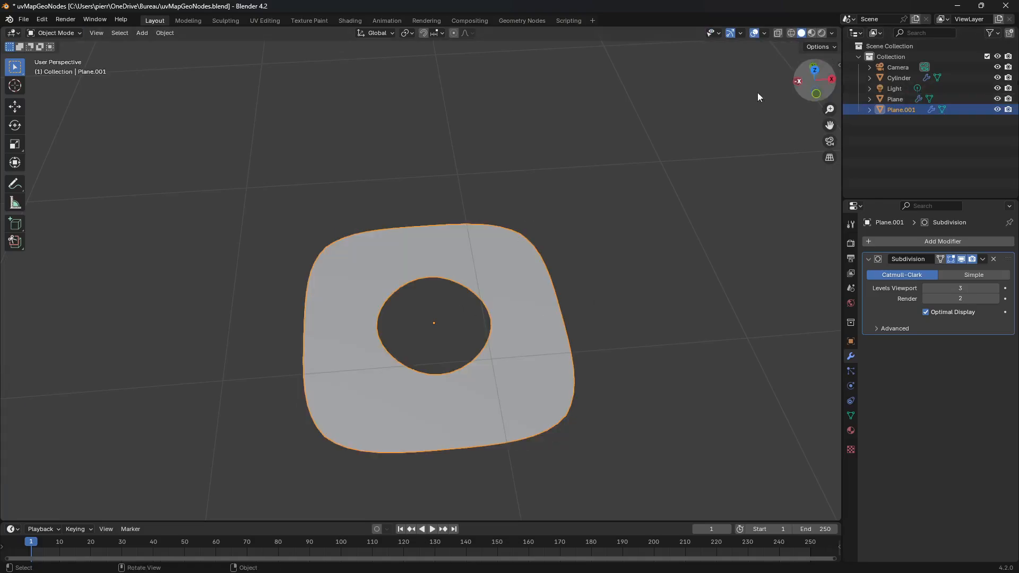
{"action": "scroll", "coordinate": [521, 265], "scroll_direction": "down", "scroll_amount": 5}
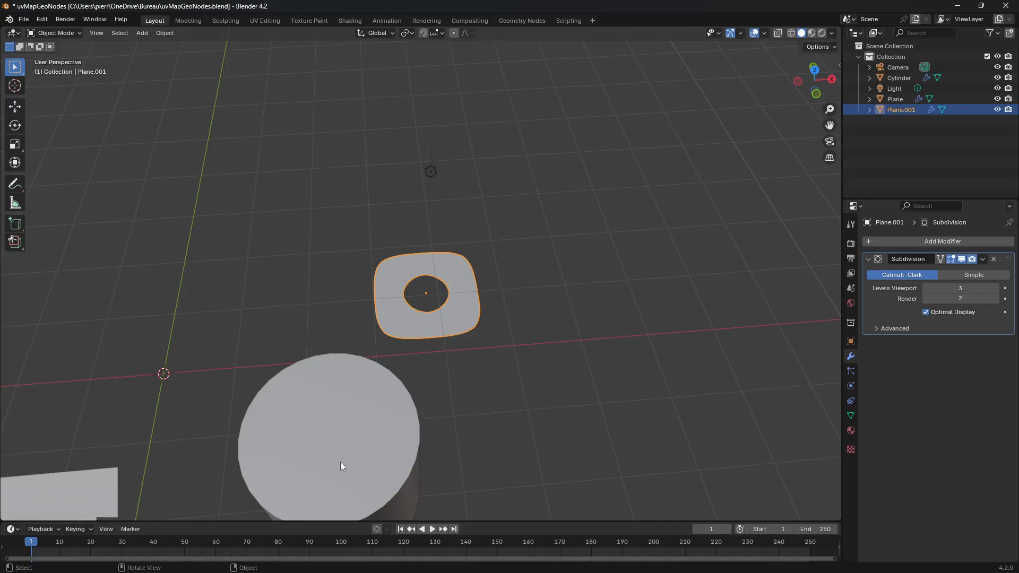
{"action": "middle_click_drag", "start_coordinate": [474, 376], "coordinate": [652, 307]}
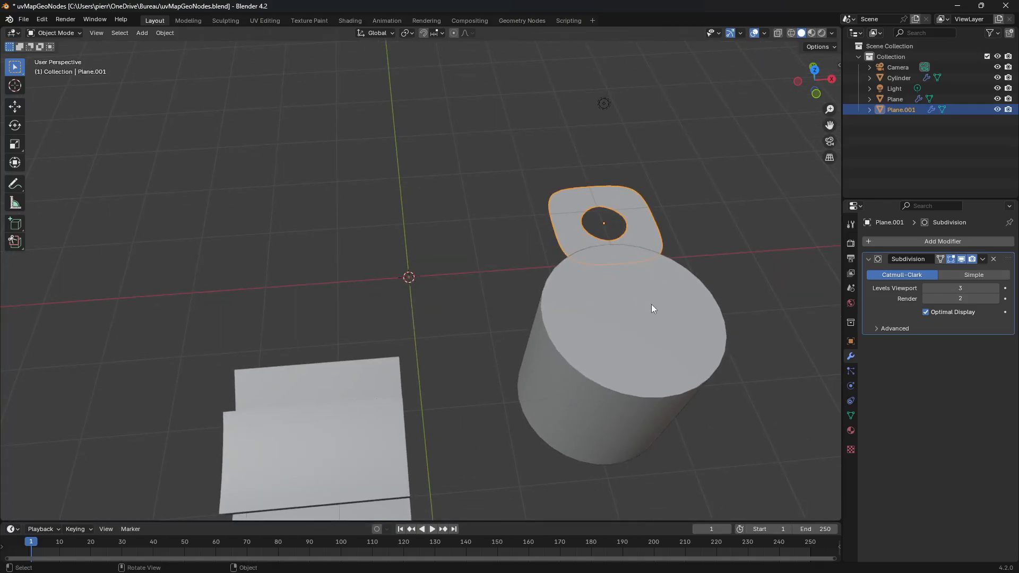
{"action": "left_click", "coordinate": [24, 20]}
{"action": "mouse_move", "coordinate": [44, 31]}
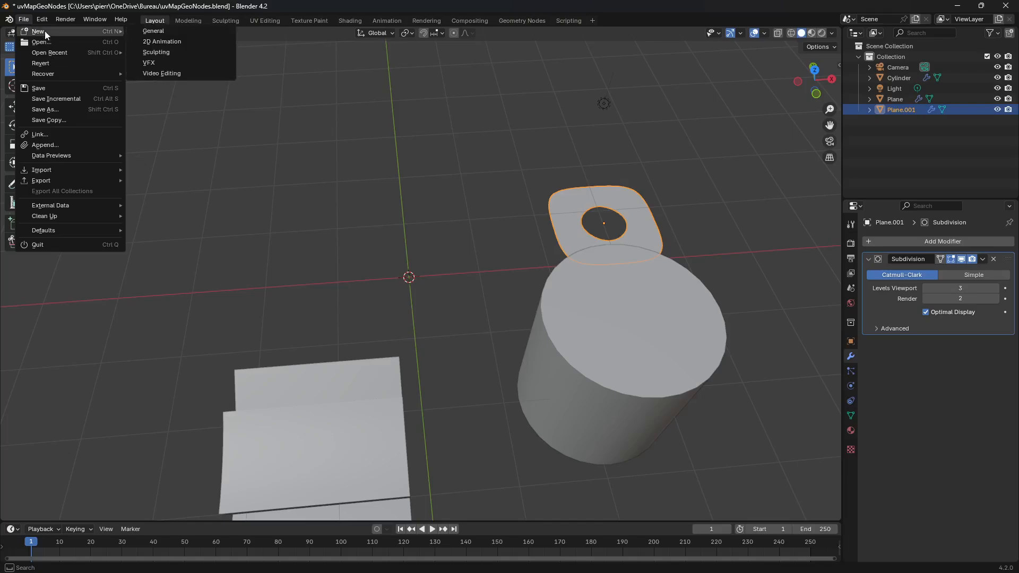
{"action": "left_click", "coordinate": [190, 30]}
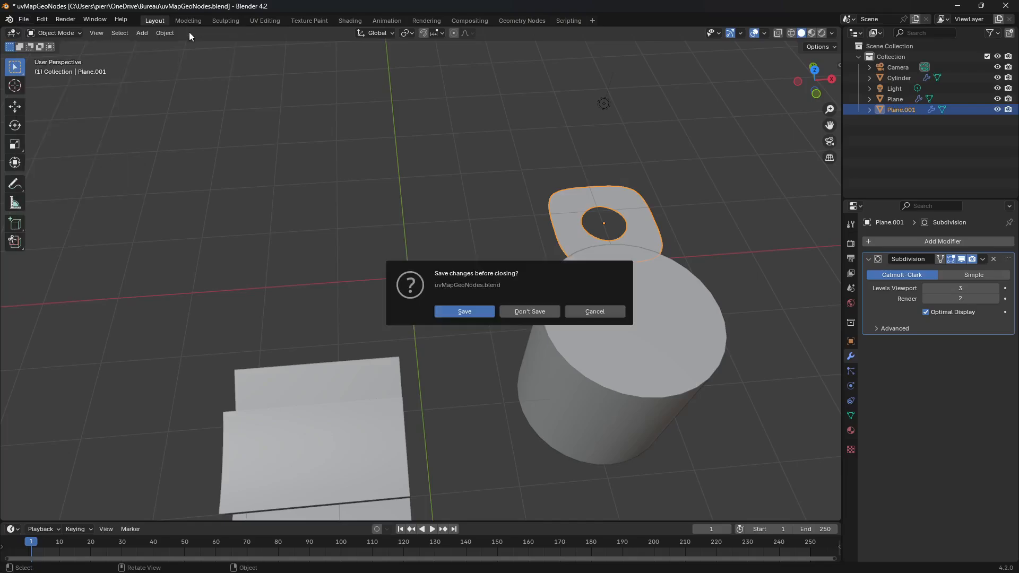
{"action": "left_click", "coordinate": [531, 312]}
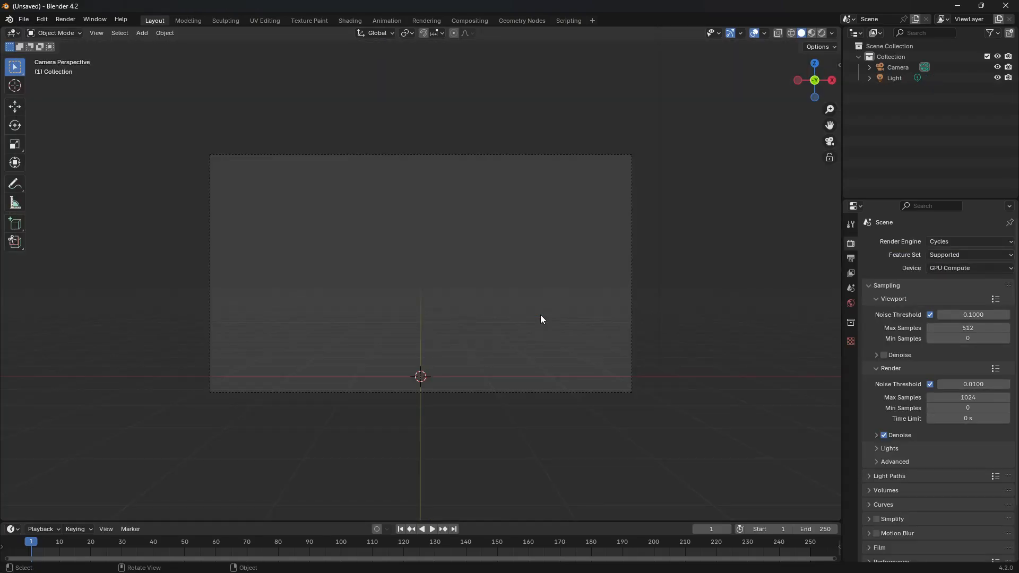
Add a cube mesh at the world origin of the new scene and keep it selected.
{"action": "key", "text": "KP_0"}
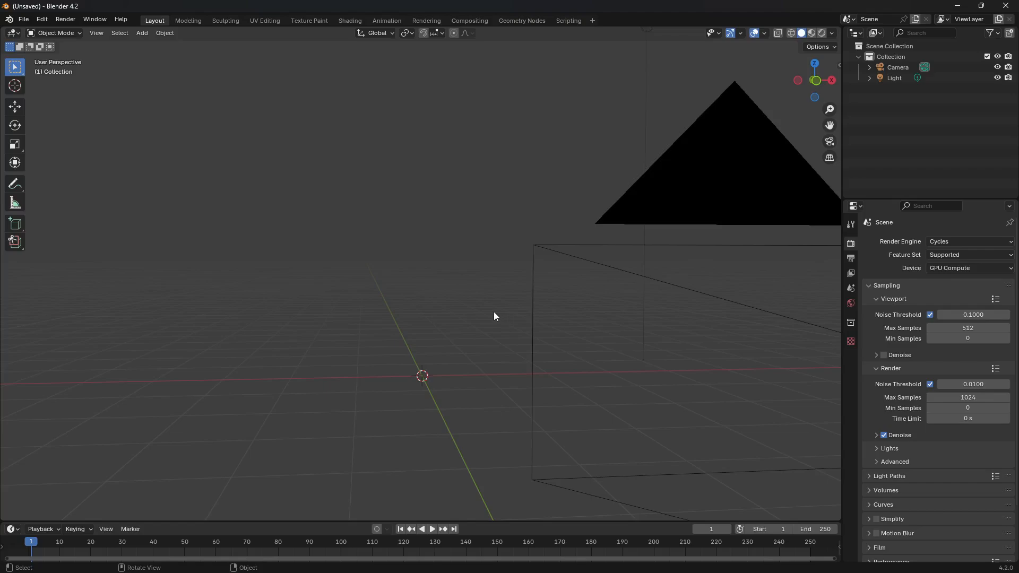
{"action": "key", "text": "KP_7"}
{"action": "middle_click_drag", "start_coordinate": [442, 176], "coordinate": [411, 329], "text": "shift"}
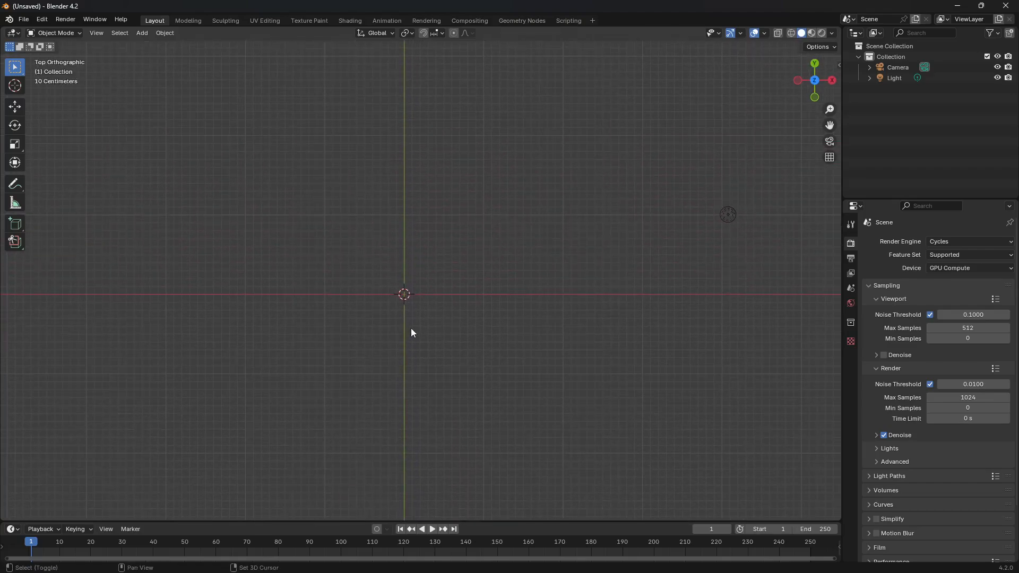
{"action": "key", "text": "shift+a"}
{"action": "mouse_move", "coordinate": [411, 329]}
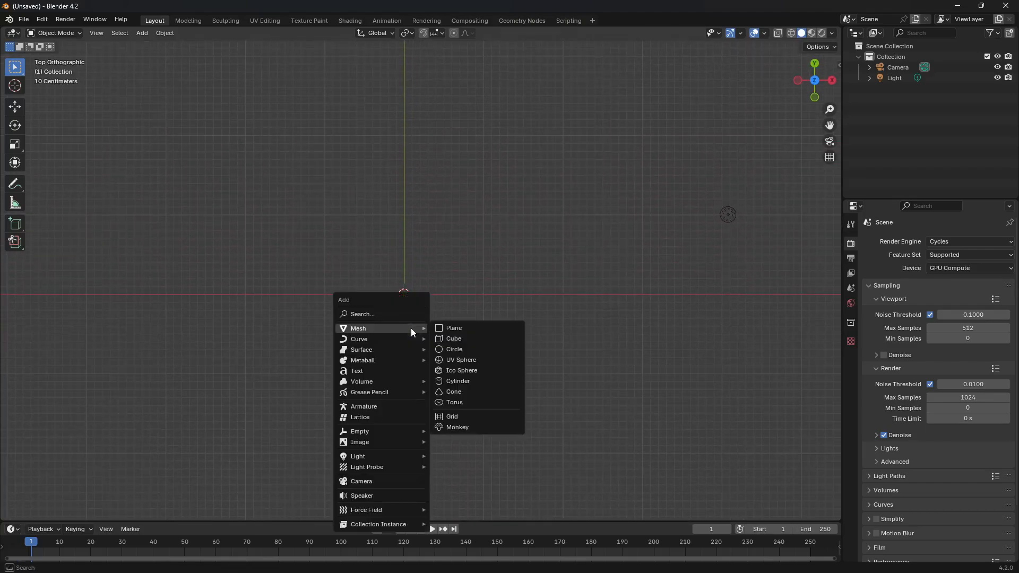
{"action": "left_click", "coordinate": [447, 338]}
{"action": "middle_click_drag", "start_coordinate": [505, 303], "coordinate": [540, 211]}
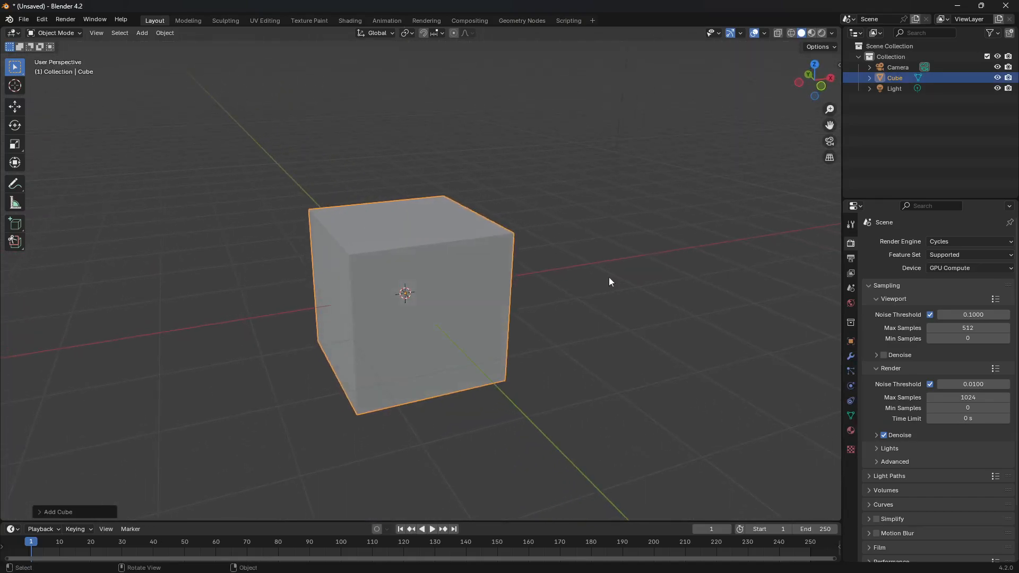
{"action": "left_click", "coordinate": [609, 277]}
{"action": "left_click", "coordinate": [457, 277]}
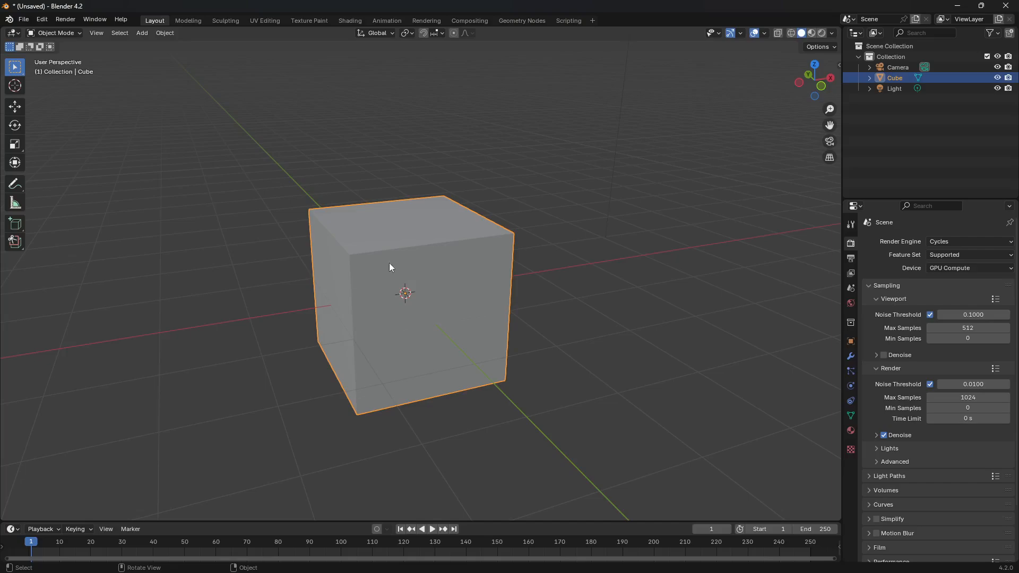
Create a new node-based material for the cube in the Shading workspace.
{"action": "left_click", "coordinate": [351, 21]}
{"action": "left_click", "coordinate": [530, 338]}
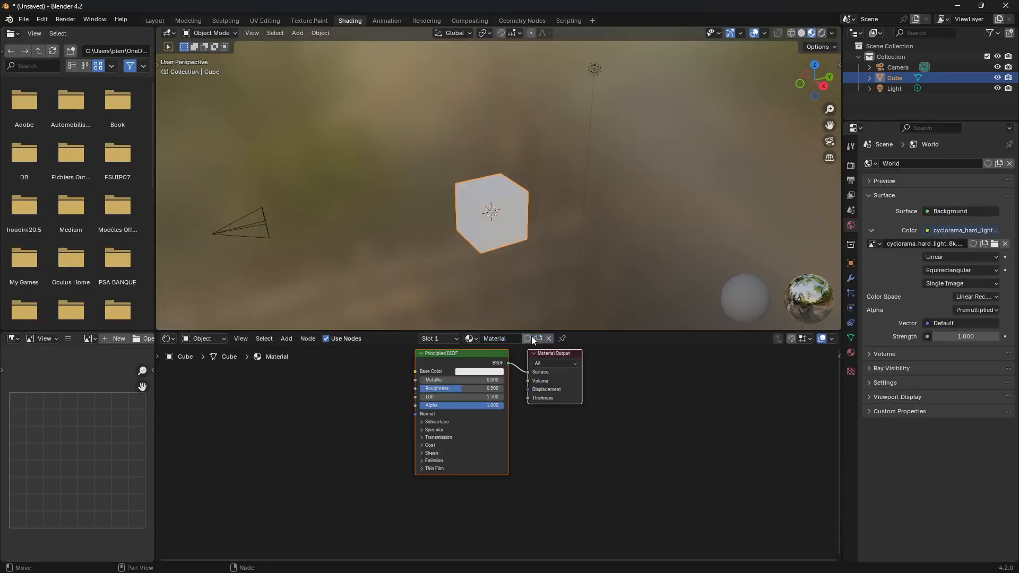
{"action": "middle_click_drag", "start_coordinate": [603, 432], "coordinate": [652, 463]}
Space the Material Output and Principled BSDF nodes apart and set the Base Color to pure white.
{"action": "left_click_drag", "start_coordinate": [609, 391], "coordinate": [738, 386]}
{"action": "left_click", "coordinate": [719, 488]}
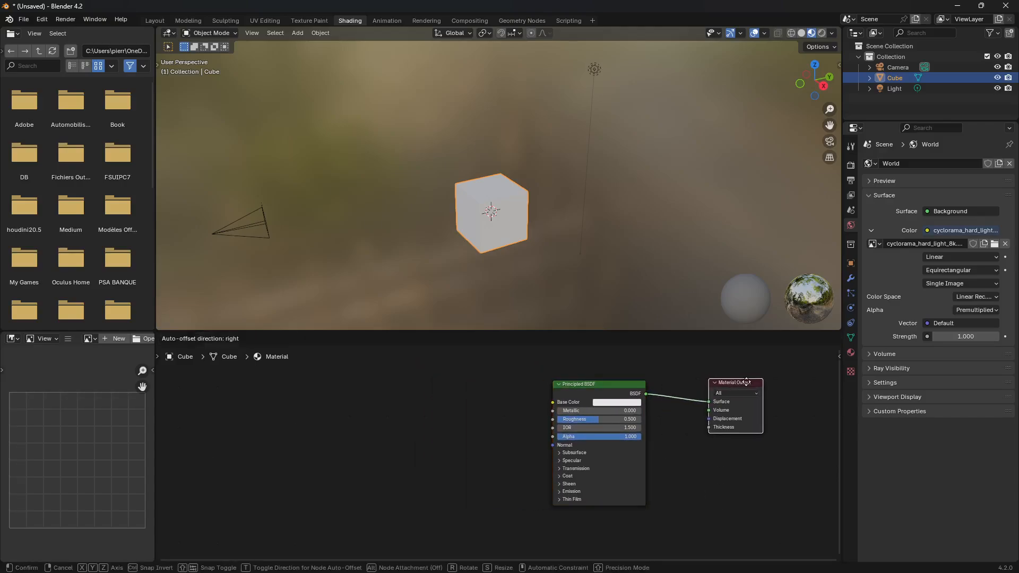
{"action": "left_click_drag", "start_coordinate": [605, 384], "coordinate": [597, 383]}
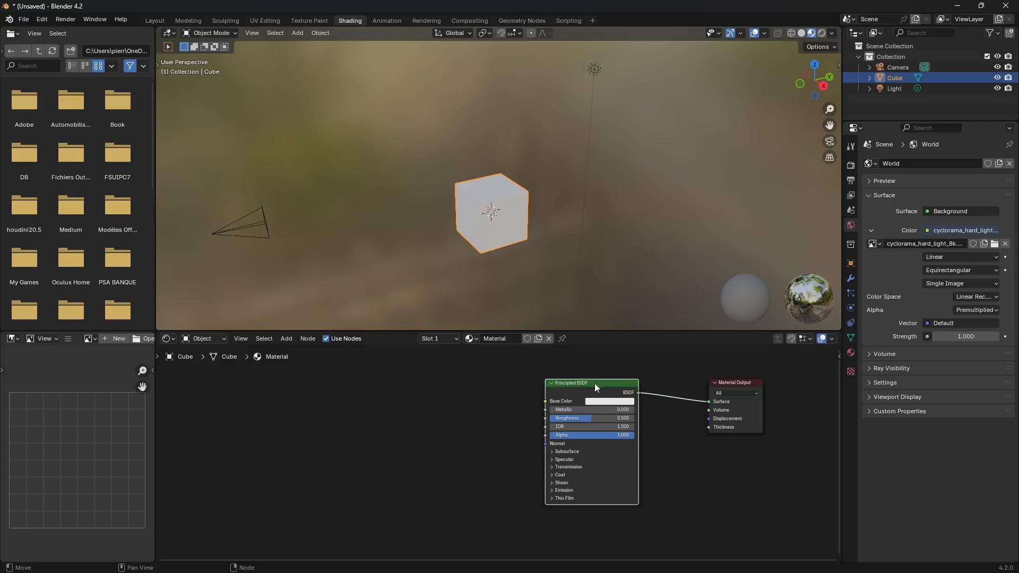
{"action": "left_click", "coordinate": [609, 401]}
{"action": "mouse_move", "coordinate": [663, 286]}
{"action": "left_mouse_down"}
{"action": "mouse_move", "coordinate": [663, 318]}
{"action": "mouse_move", "coordinate": [663, 287]}
{"action": "left_mouse_up"}
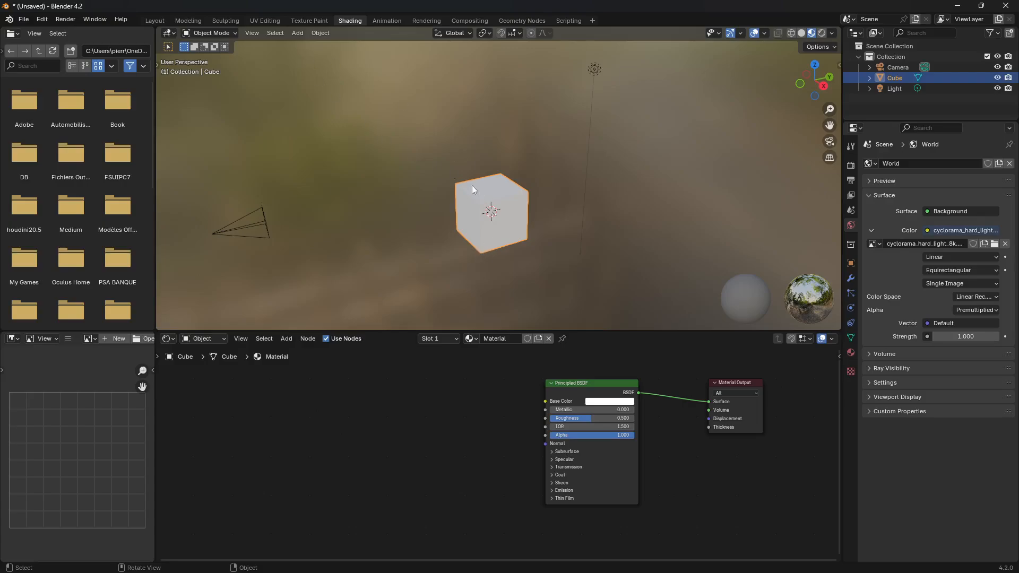
Examine the cube's UV layout with all its UVs selected in the UV Editing workspace, and return to Shading in Object Mode.
{"action": "left_click", "coordinate": [272, 21]}
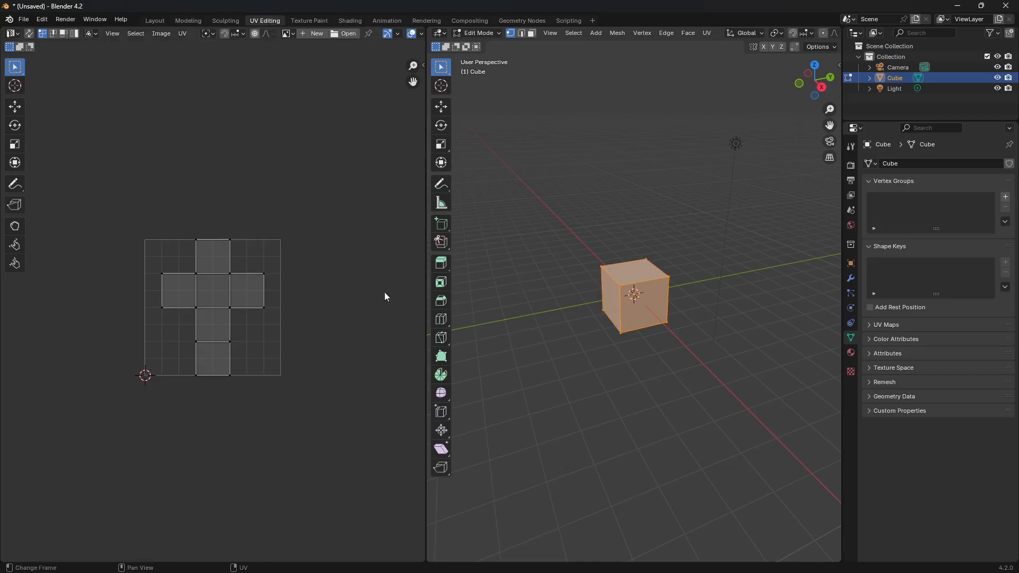
{"action": "left_click_drag", "start_coordinate": [153, 216], "coordinate": [272, 403]}
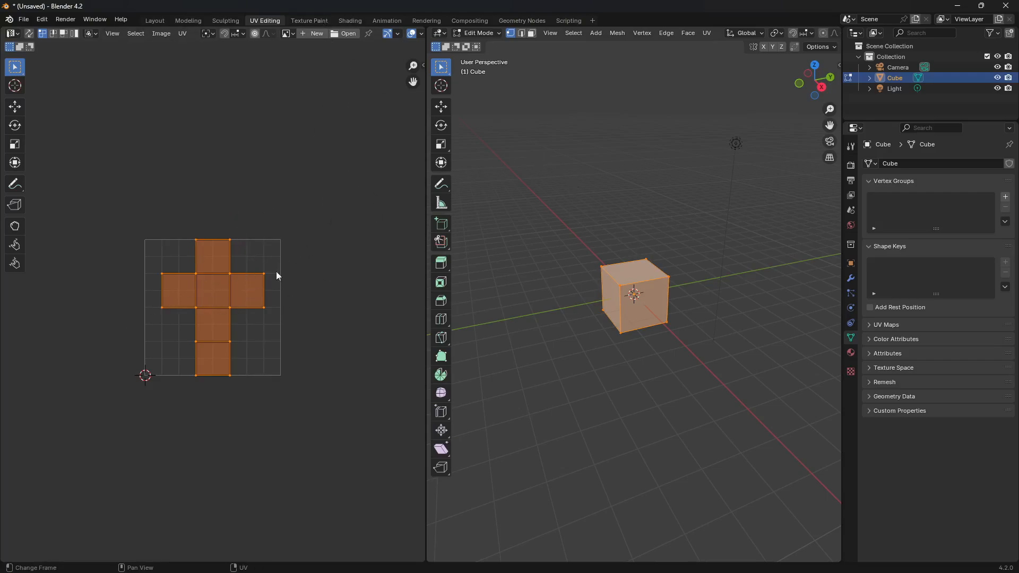
{"action": "key", "text": "Tab"}
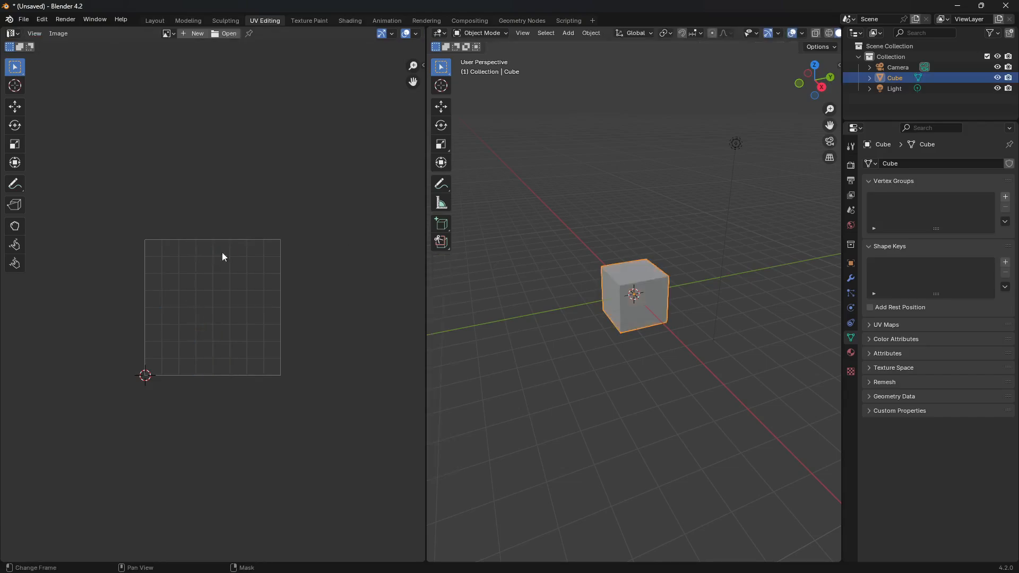
{"action": "left_click", "coordinate": [350, 20]}
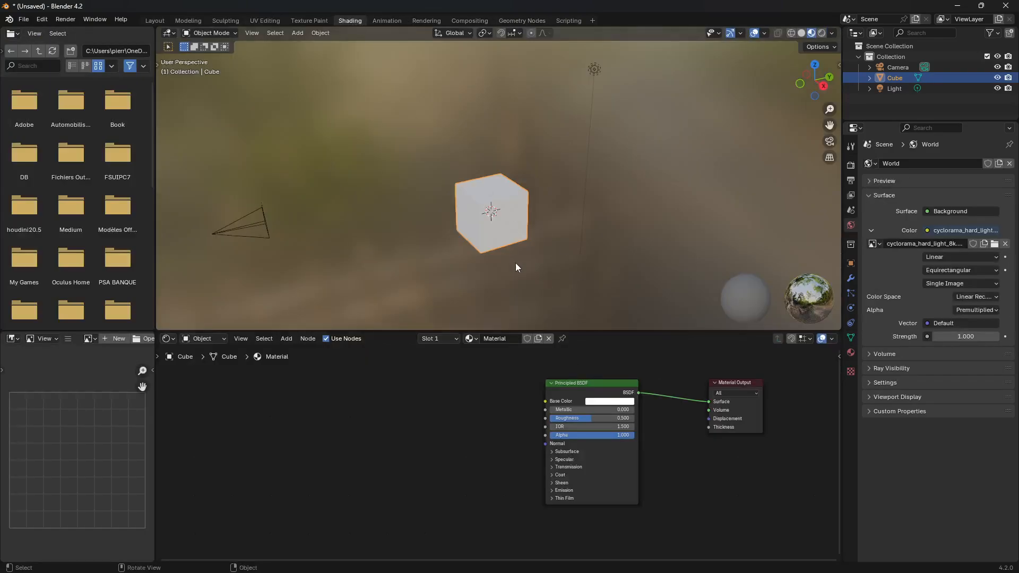
{"action": "left_click", "coordinate": [577, 392]}
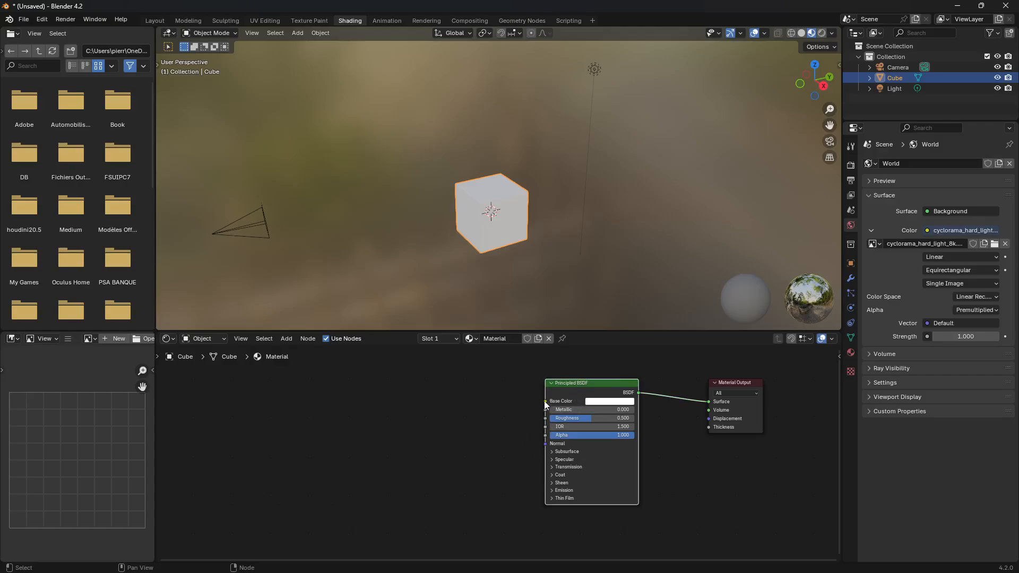
{"action": "left_click_drag", "start_coordinate": [543, 401], "coordinate": [380, 411]}
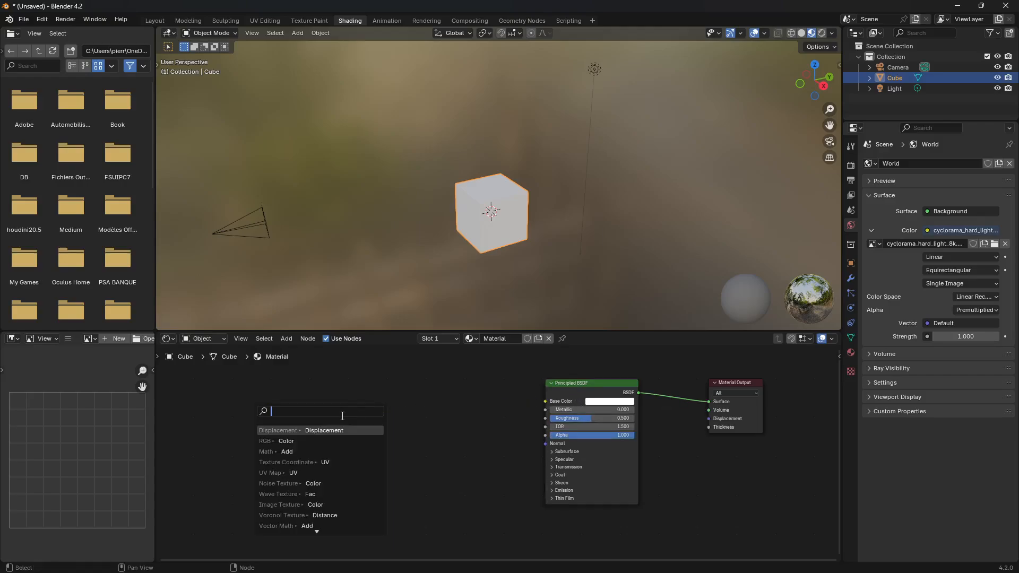
{"action": "left_click", "coordinate": [437, 444]}
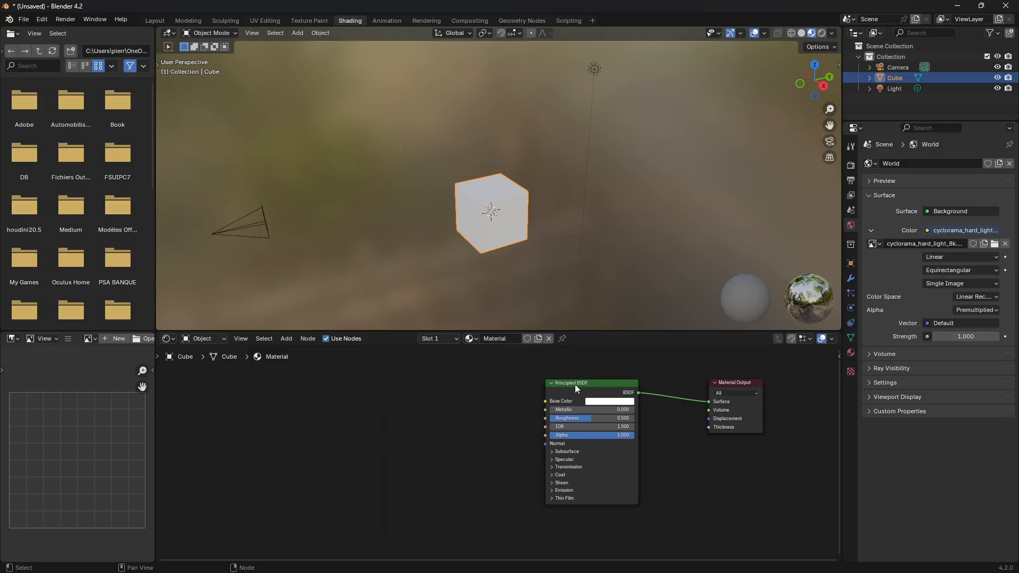
Search for "node" among the enabled add-ons and the available extensions in the Preferences.
{"action": "left_click", "coordinate": [42, 19]}
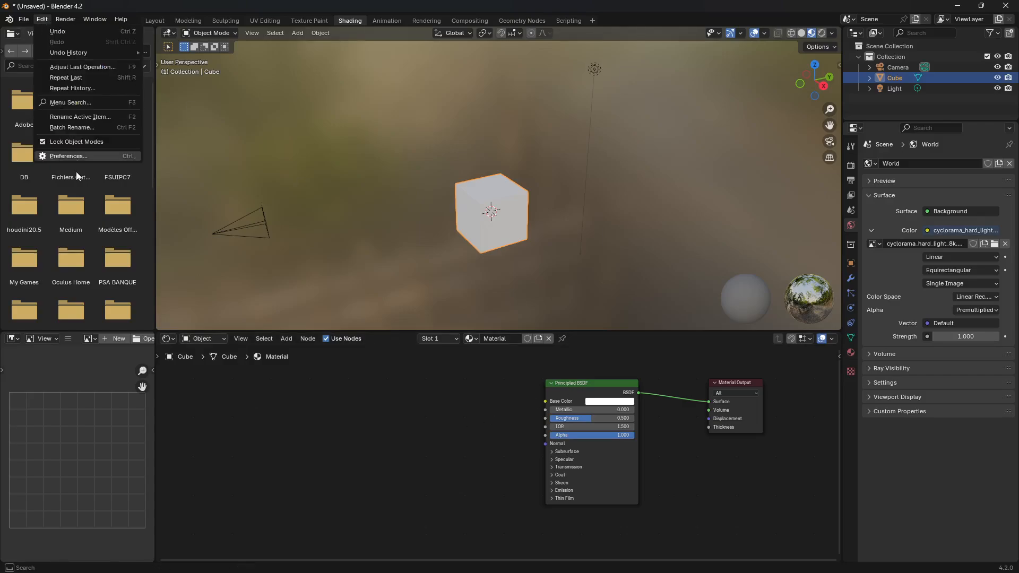
{"action": "left_click", "coordinate": [81, 158]}
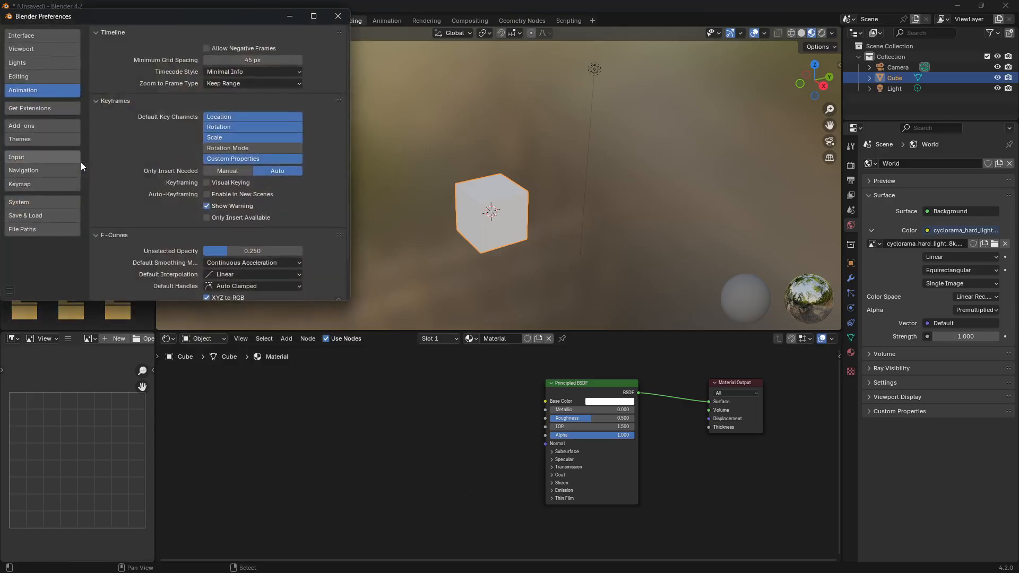
{"action": "left_click", "coordinate": [30, 126]}
{"action": "left_click", "coordinate": [128, 35]}
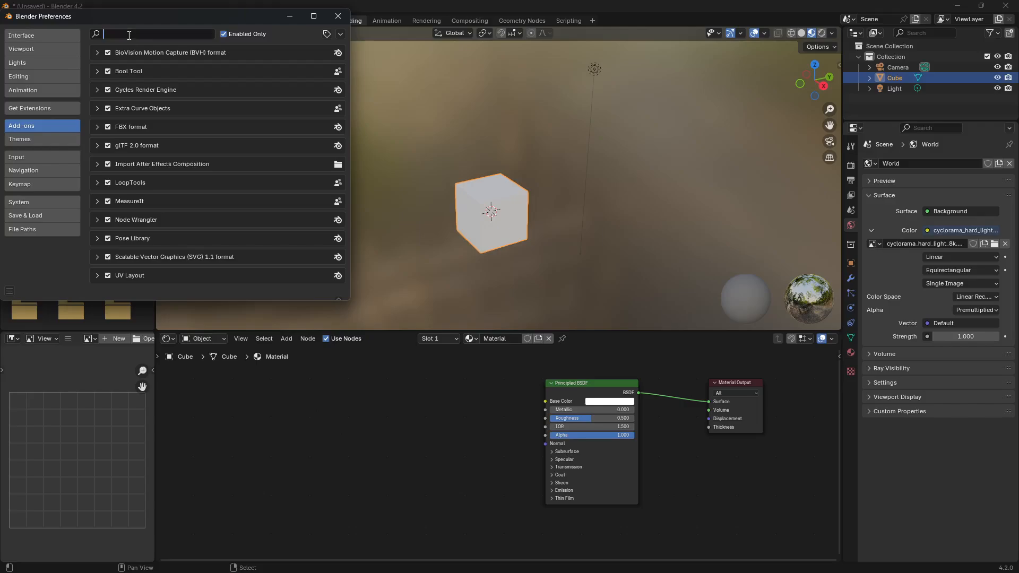
{"action": "type", "text": "node"}
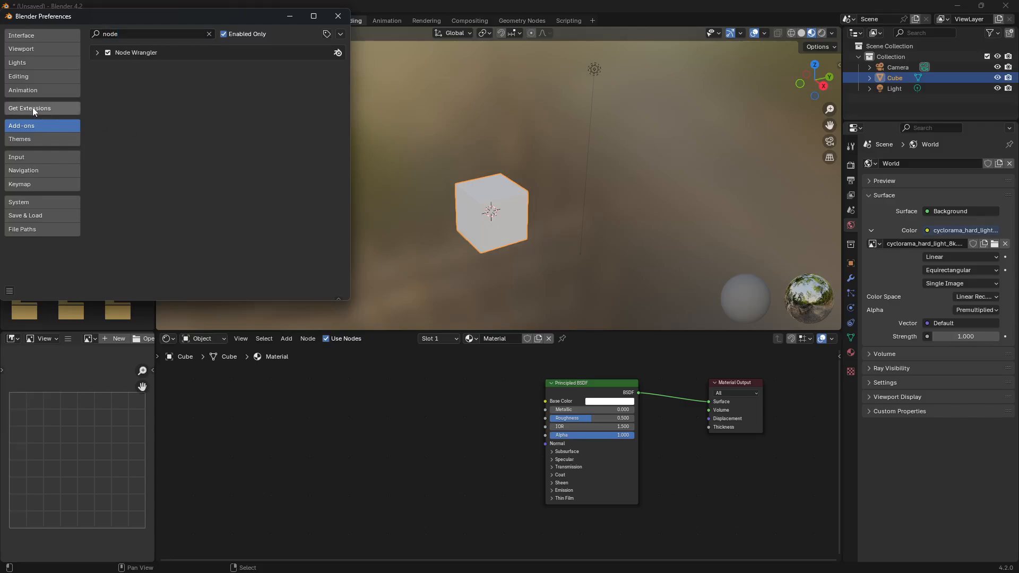
{"action": "left_click", "coordinate": [33, 107]}
{"action": "left_click", "coordinate": [126, 33]}
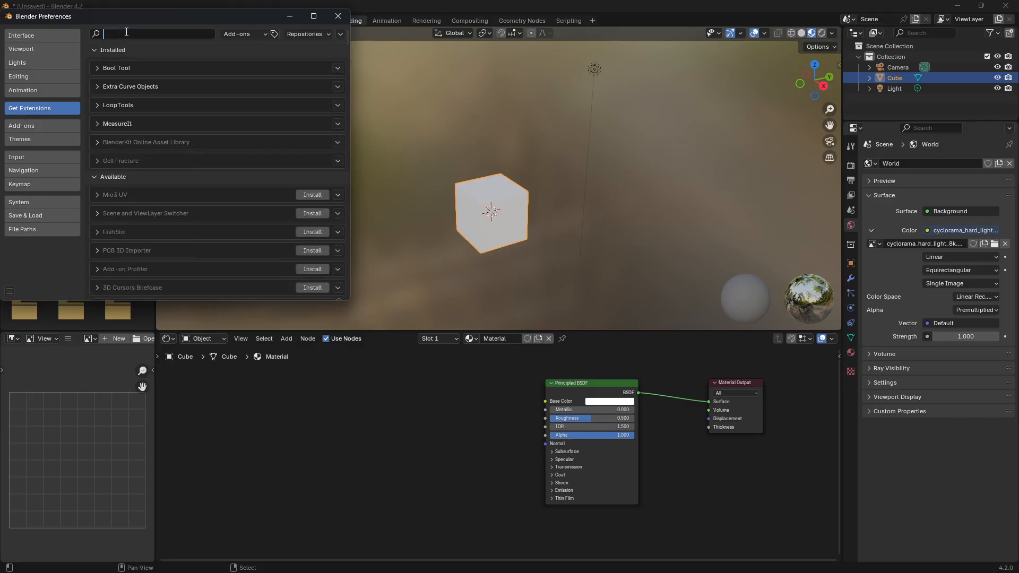
{"action": "type", "text": "node"}
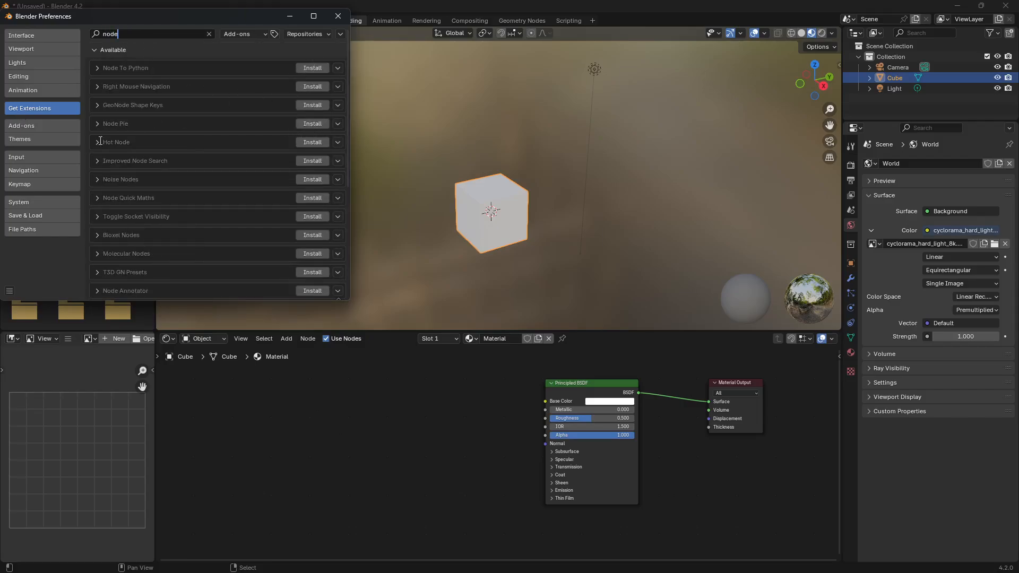
{"action": "left_click", "coordinate": [337, 16]}
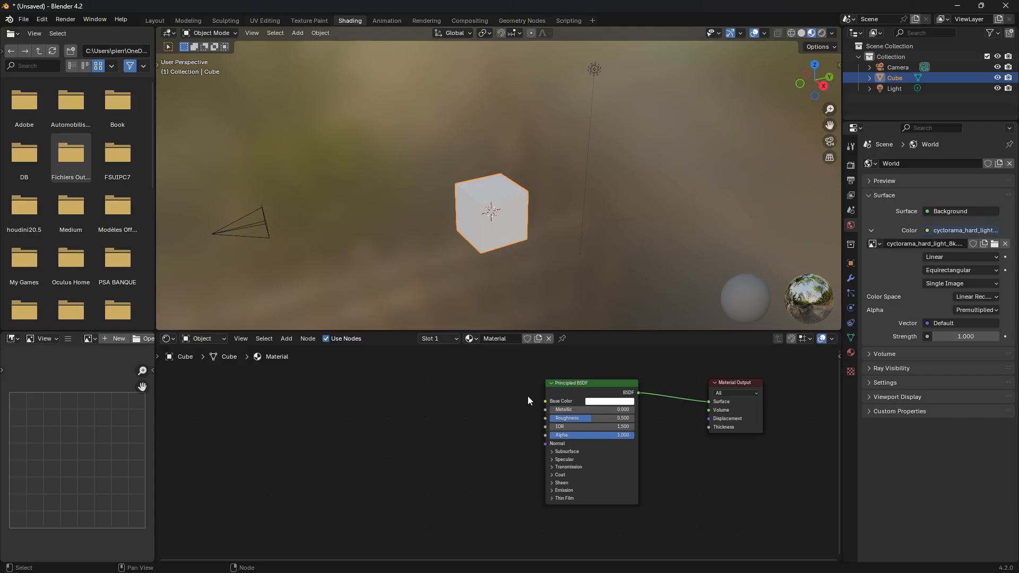
Add a Node Wrangler texture setup of Texture Coordinate, Mapping and Image Texture nodes to the Principled BSDF.
{"action": "left_click", "coordinate": [582, 383]}
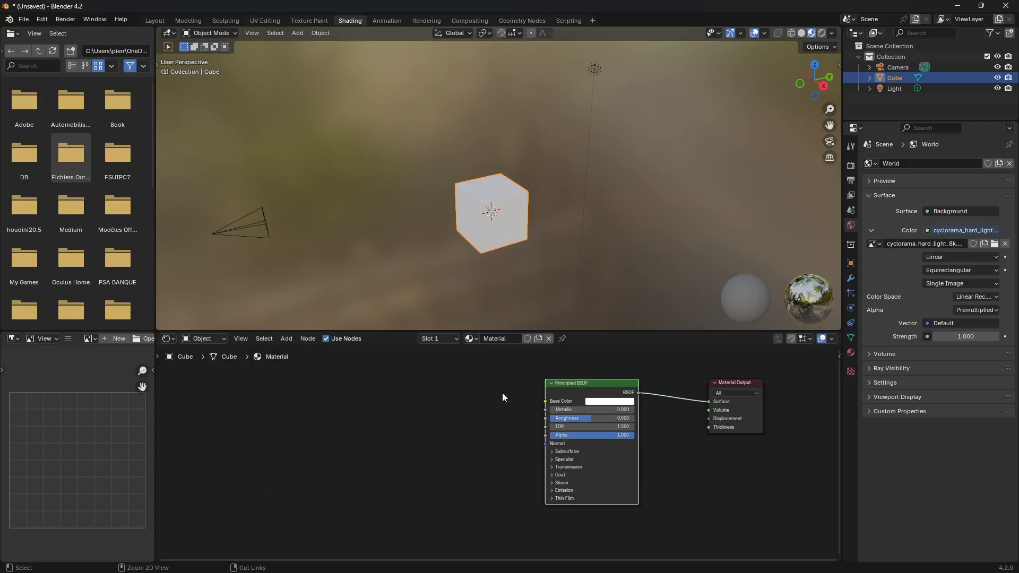
{"action": "key", "text": "ctrl+t"}
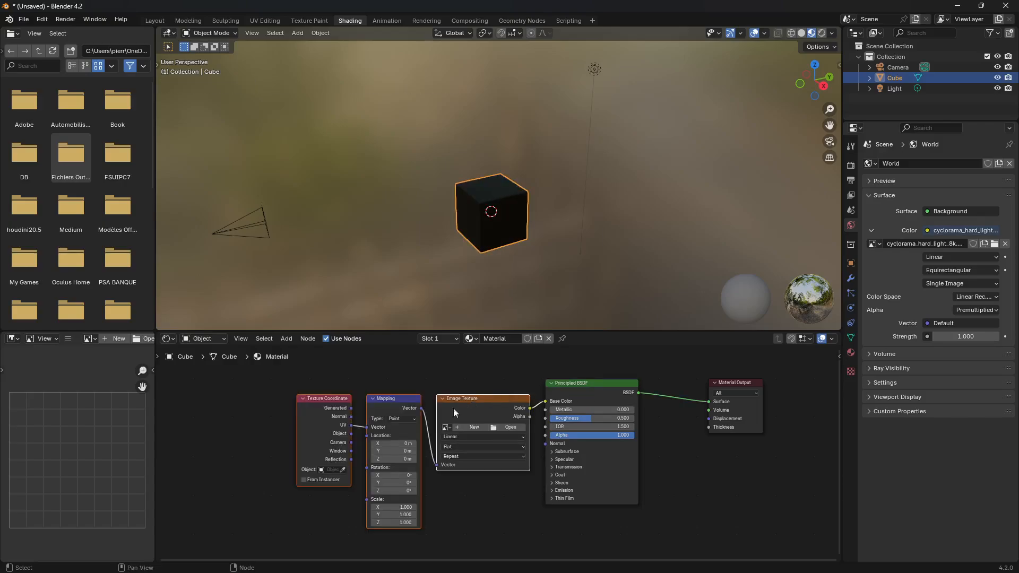
{"action": "left_click", "coordinate": [224, 409]}
Move the Texture Coordinate and Mapping nodes farther from the shader and delete the Image Texture node.
{"action": "left_click_drag", "start_coordinate": [329, 397], "coordinate": [229, 394]}
{"action": "left_click_drag", "start_coordinate": [390, 399], "coordinate": [318, 381]}
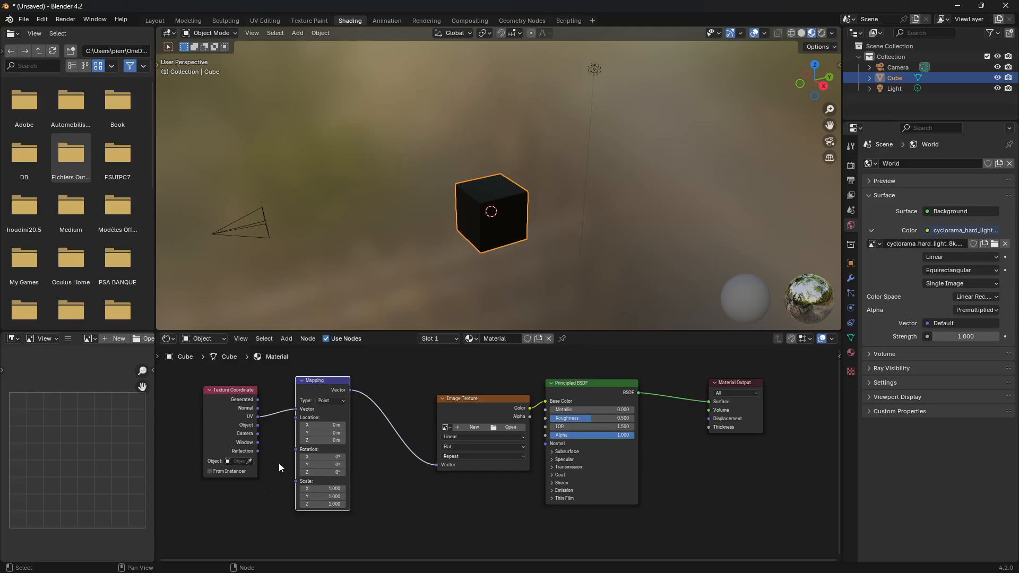
{"action": "left_click_drag", "start_coordinate": [257, 404], "coordinate": [246, 397]}
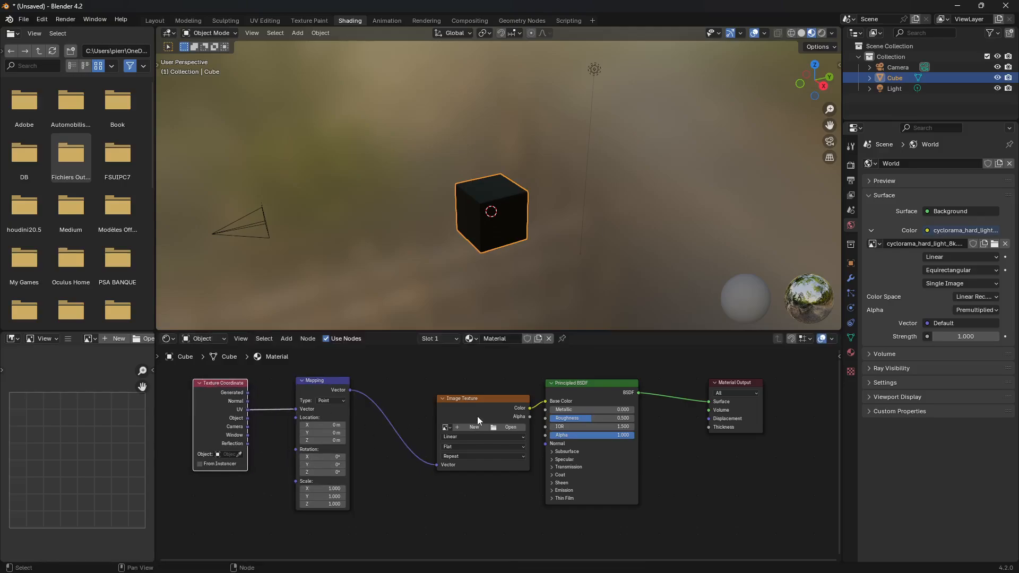
{"action": "left_click_drag", "start_coordinate": [493, 398], "coordinate": [458, 387]}
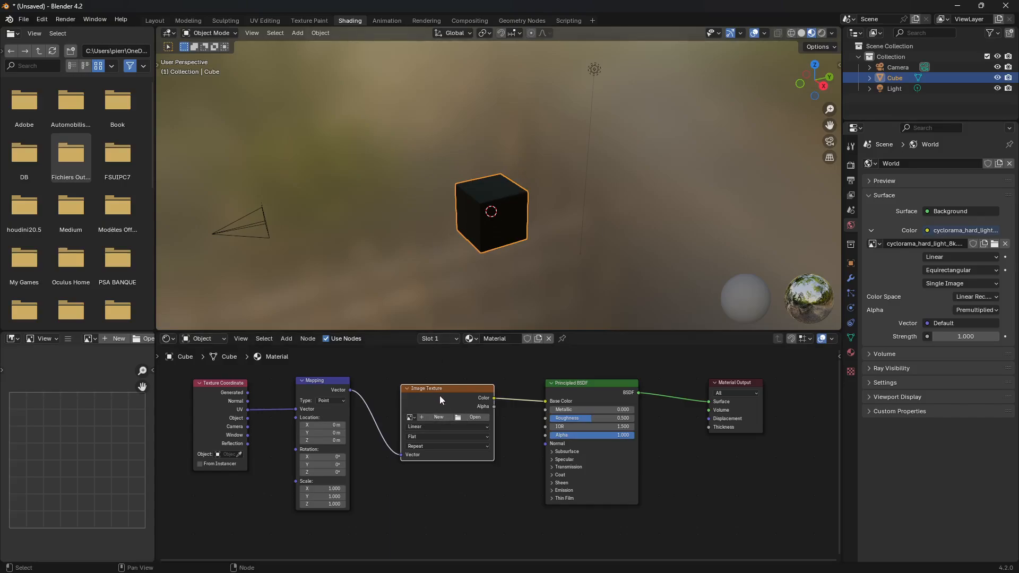
{"action": "key", "text": "Delete"}
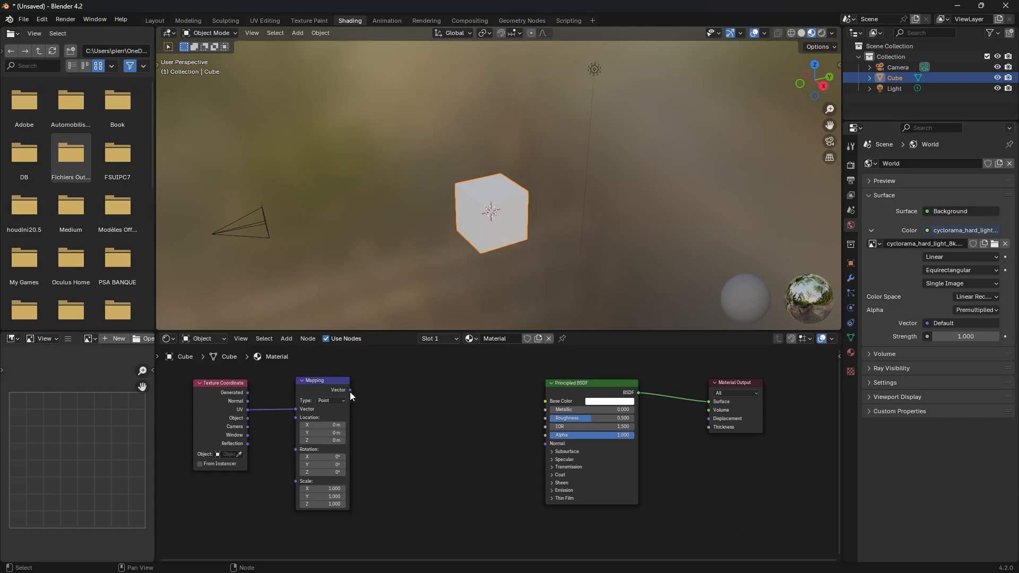
Connect the Mapping node's Vector output to the Principled BSDF's Base Color and inspect the colours on the cube.
{"action": "left_click_drag", "start_coordinate": [350, 390], "coordinate": [543, 401]}
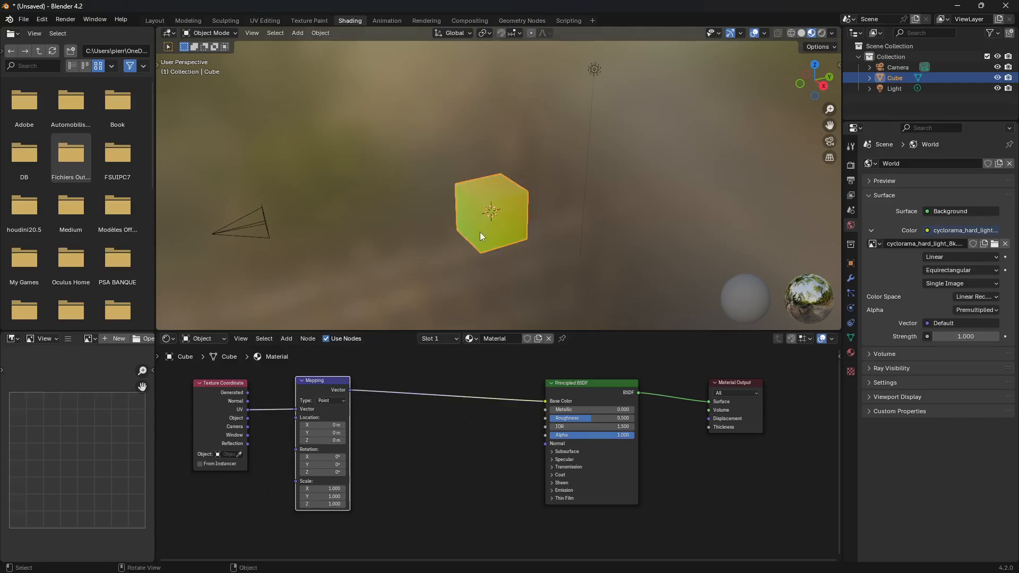
{"action": "middle_click_drag", "start_coordinate": [480, 232], "coordinate": [445, 307]}
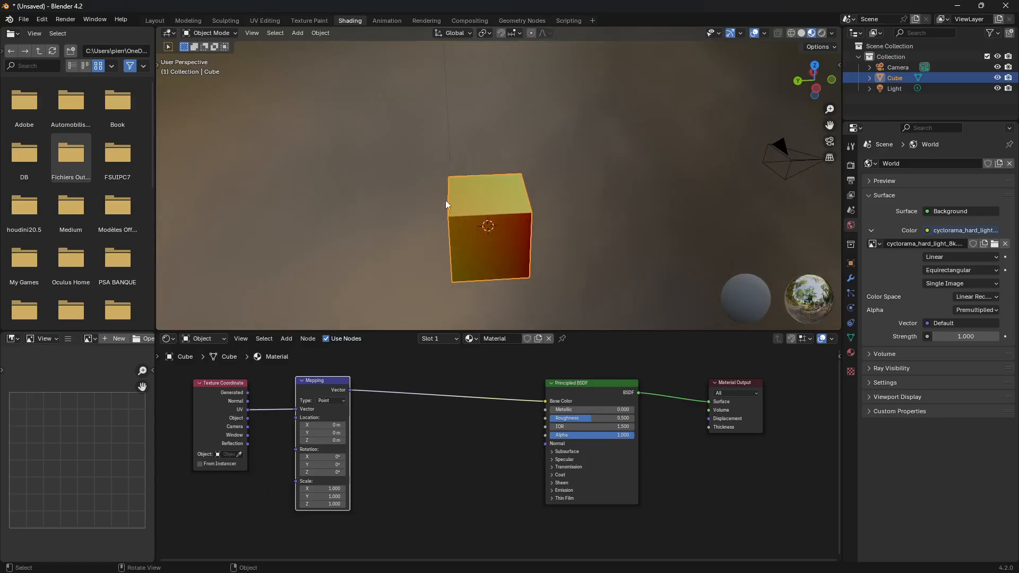
{"action": "middle_click_drag", "start_coordinate": [489, 269], "coordinate": [450, 266]}
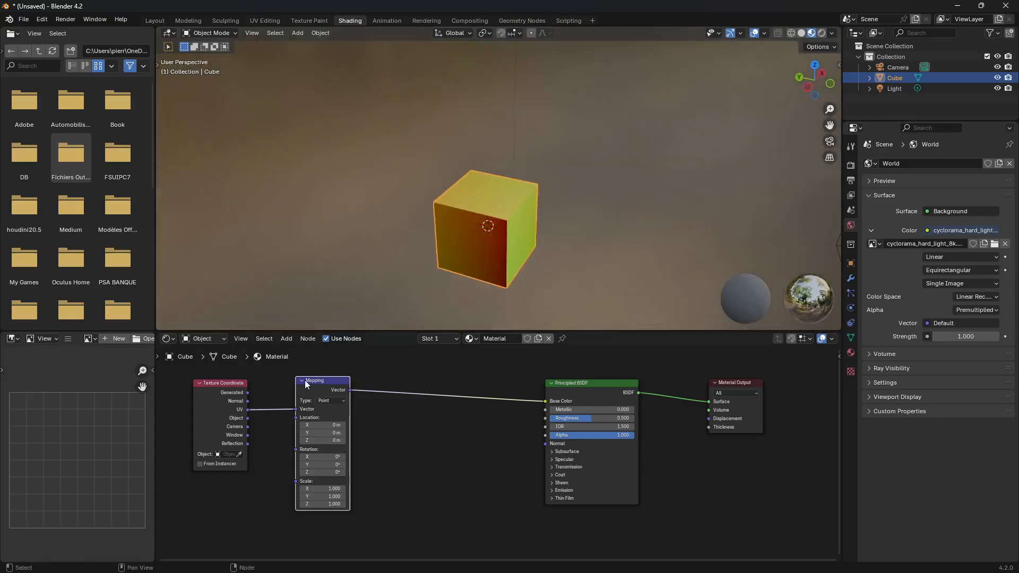
Move the Texture Coordinate and Mapping nodes farther from the shader and insert a Vector Math node between Mapping and Principled BSDF.
{"action": "left_click_drag", "start_coordinate": [223, 383], "coordinate": [208, 378]}
{"action": "left_click_drag", "start_coordinate": [308, 381], "coordinate": [271, 381]}
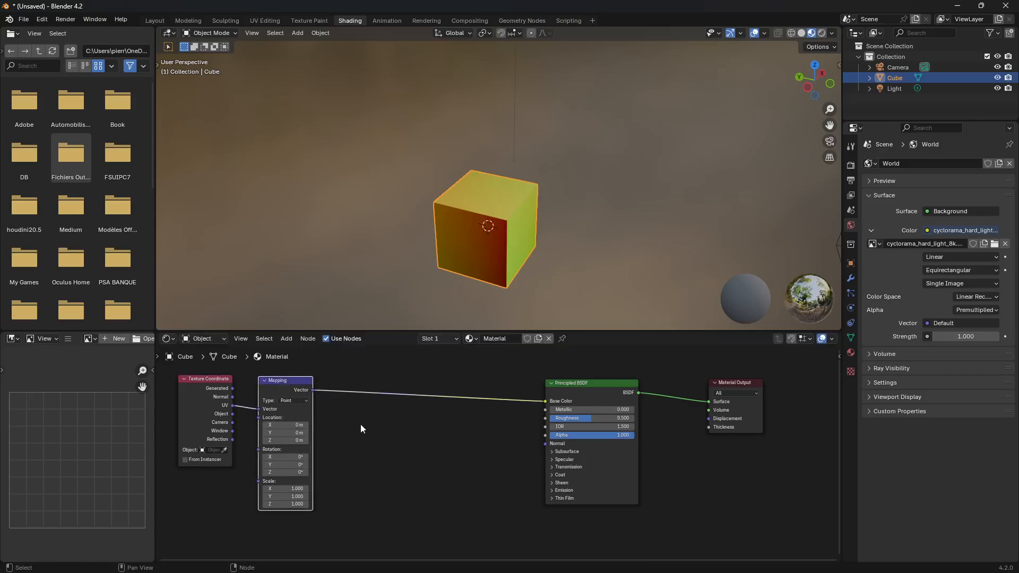
{"action": "left_click", "coordinate": [361, 425]}
{"action": "left_click", "coordinate": [294, 380]}
{"action": "key", "text": "shift+a"}
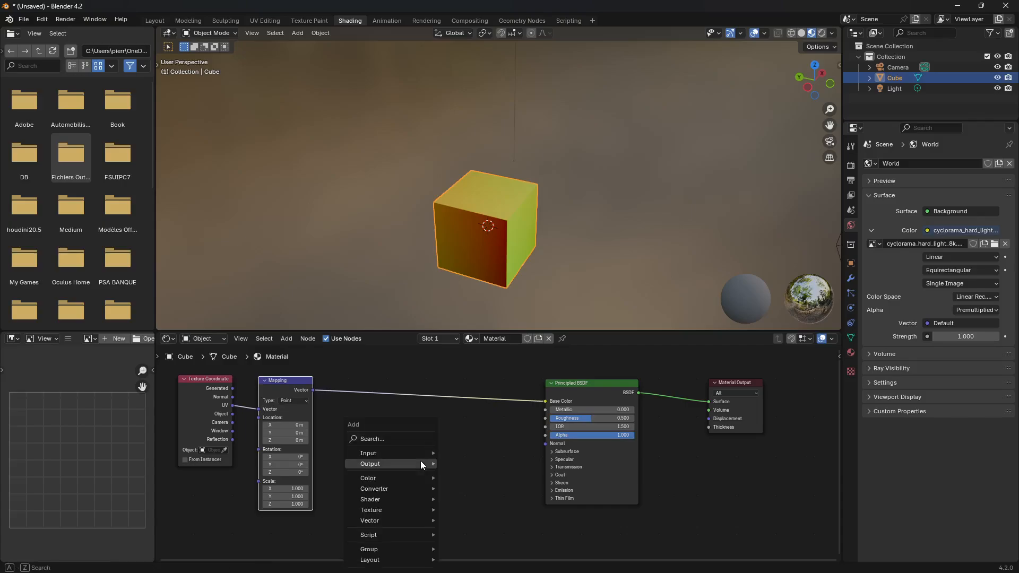
{"action": "mouse_move", "coordinate": [420, 462]}
{"action": "type", "text": "vec"}
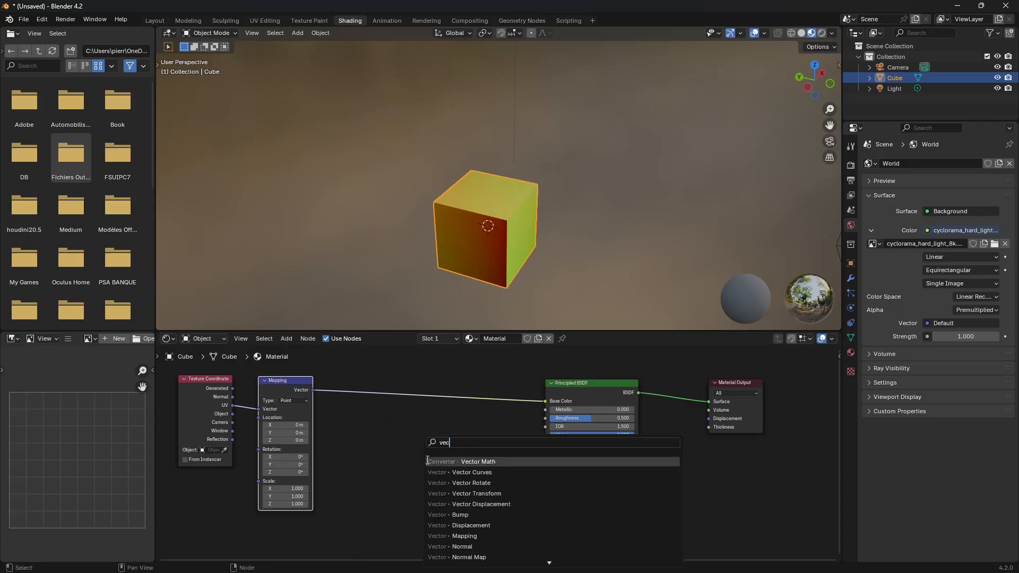
{"action": "left_click", "coordinate": [469, 456]}
{"action": "left_click", "coordinate": [355, 381]}
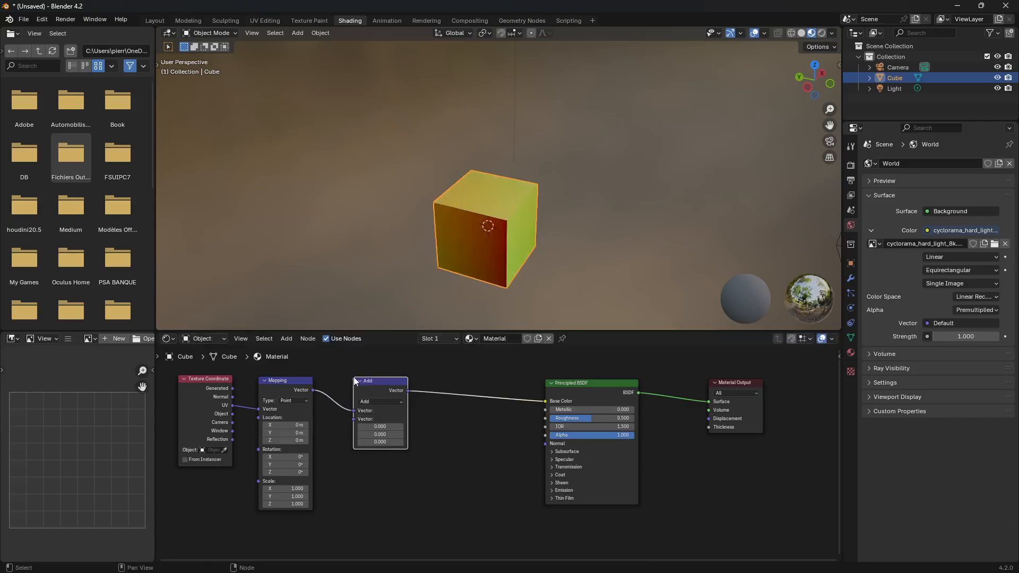
Switch the Vector Math node to Multiply and set its three multiplier components to 10.
{"action": "left_click_drag", "start_coordinate": [288, 378], "coordinate": [279, 370]}
{"action": "left_click", "coordinate": [374, 401]}
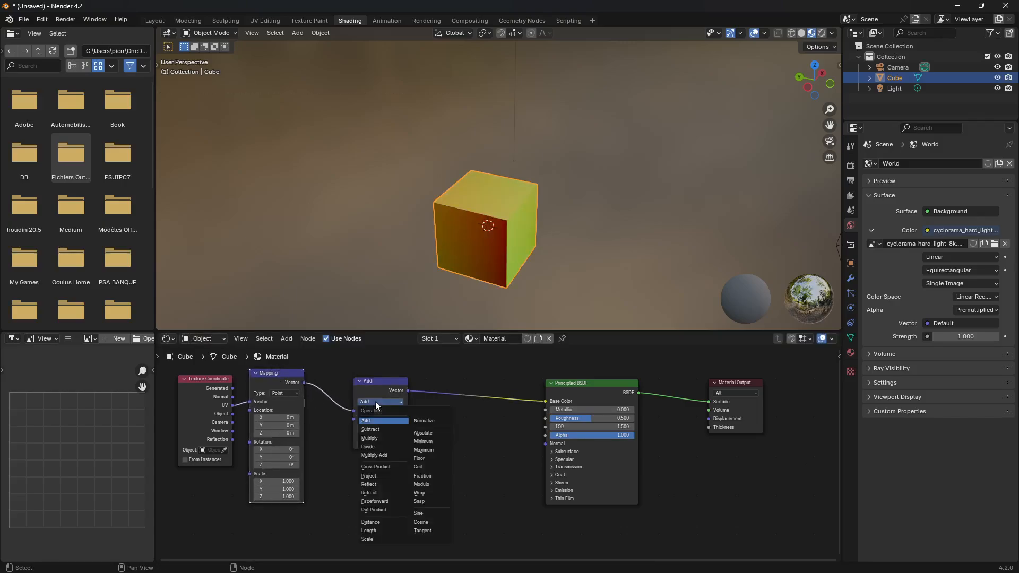
{"action": "left_click", "coordinate": [378, 438]}
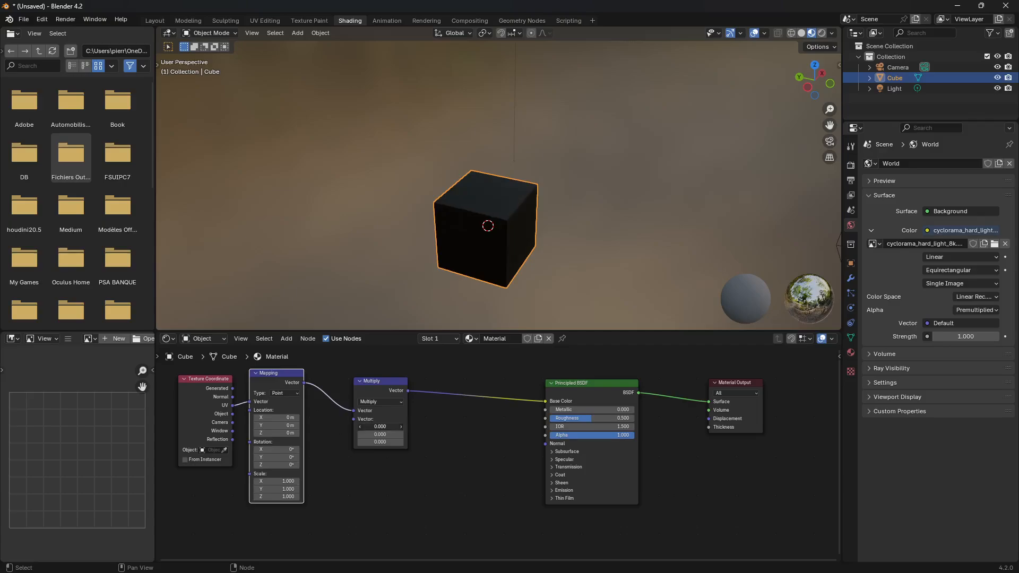
{"action": "left_click", "coordinate": [378, 426]}
{"action": "type", "text": "10"}
{"action": "key", "text": "Return"}
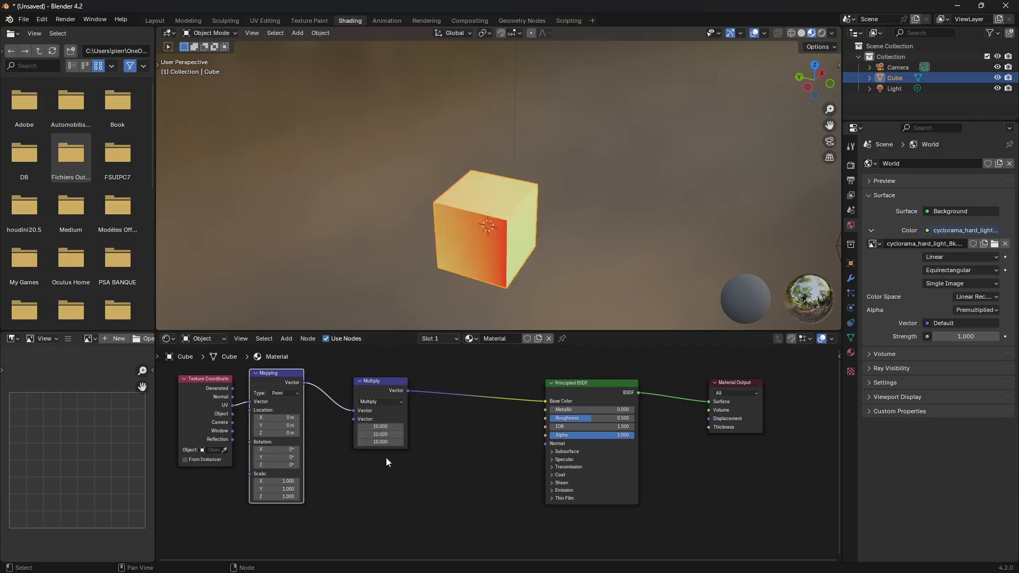
Widen the gap after the Multiply node by shifting it toward Mapping and moving Principled BSDF and Material Output away.
{"action": "left_click", "coordinate": [426, 476]}
{"action": "left_click_drag", "start_coordinate": [375, 381], "coordinate": [365, 382]}
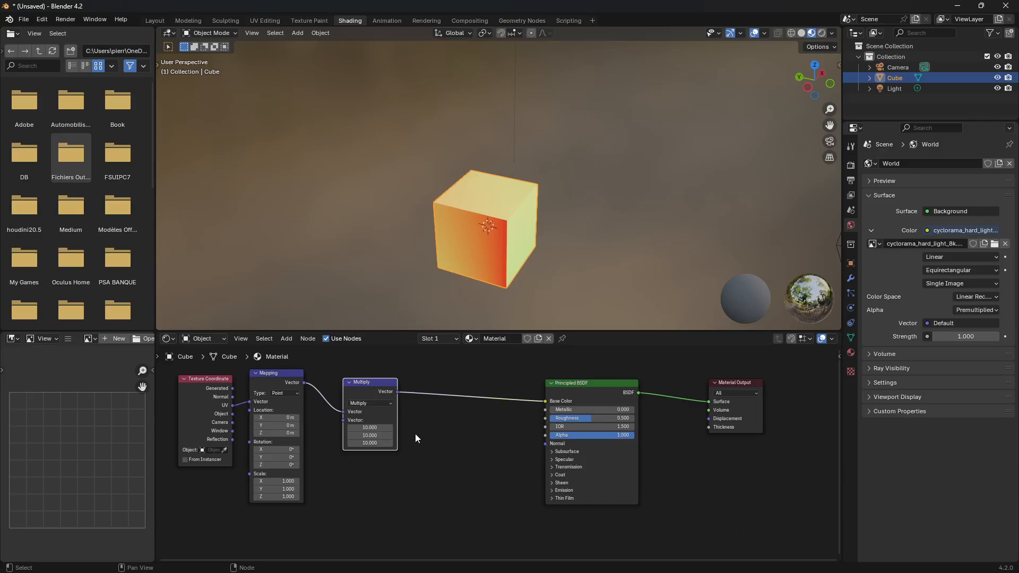
{"action": "left_click_drag", "start_coordinate": [740, 384], "coordinate": [799, 383]}
{"action": "left_click_drag", "start_coordinate": [606, 383], "coordinate": [651, 384]}
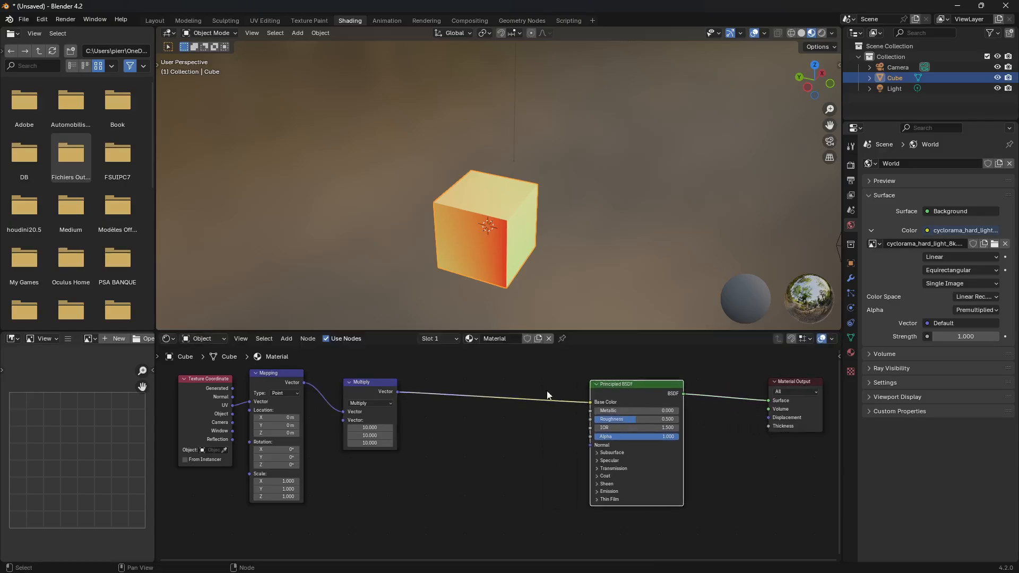
Insert a second Vector Math node between Multiply and Principled BSDF and set its operation to Modulo.
{"action": "left_click", "coordinate": [389, 386]}
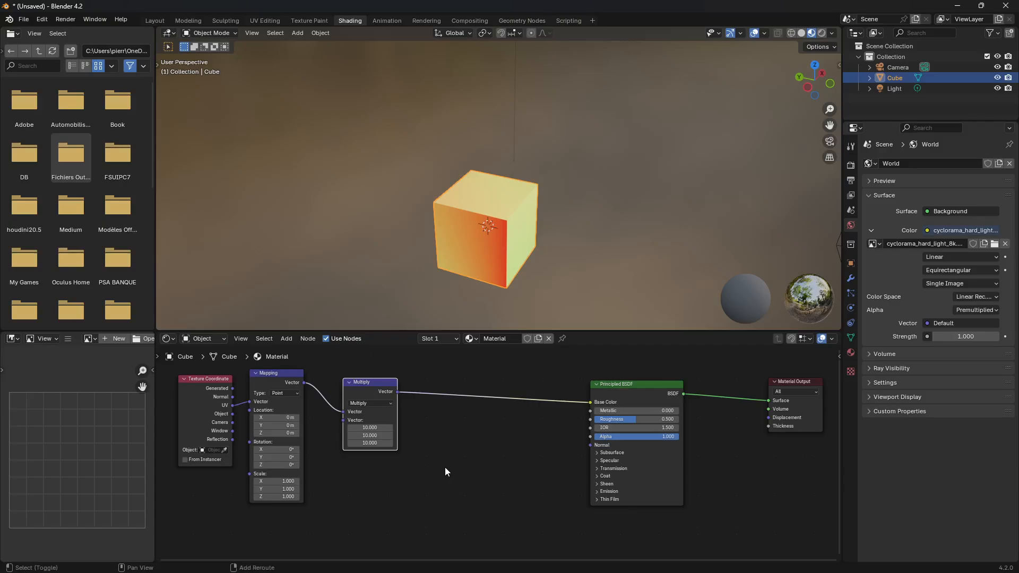
{"action": "key", "text": "shift+a"}
{"action": "type", "text": "vector"}
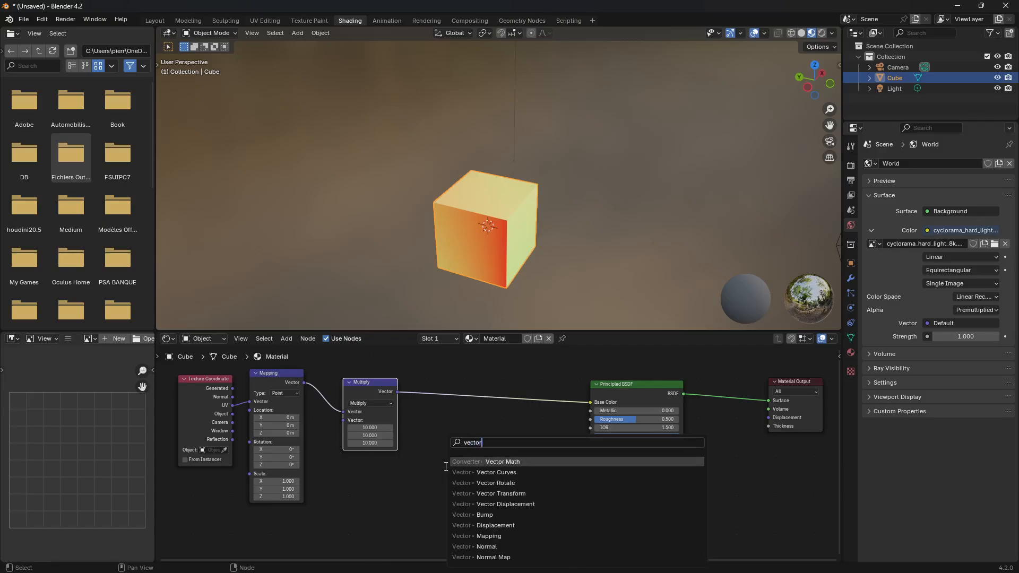
{"action": "key", "text": "Return"}
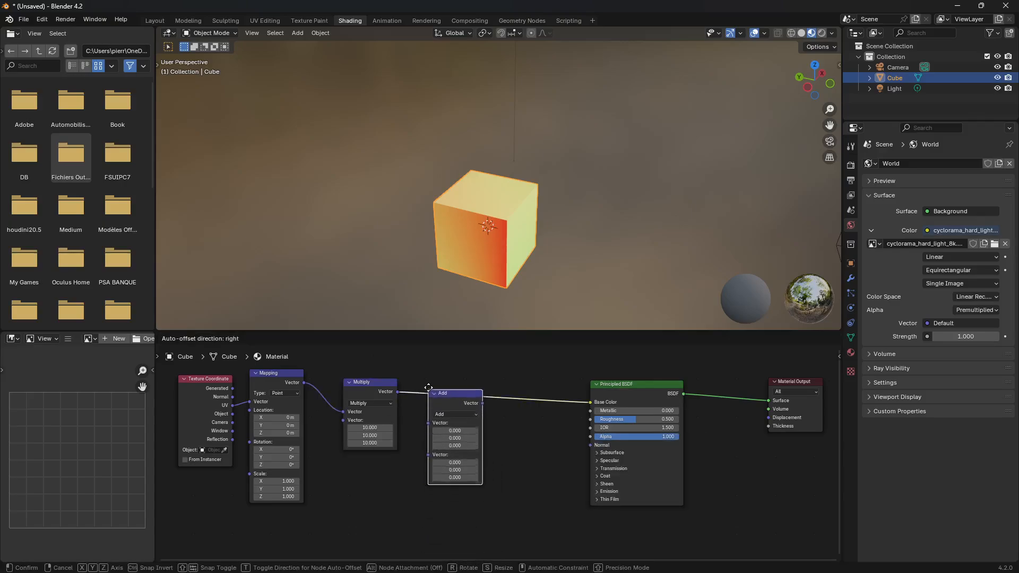
{"action": "left_click", "coordinate": [453, 410]}
{"action": "left_click", "coordinate": [455, 409]}
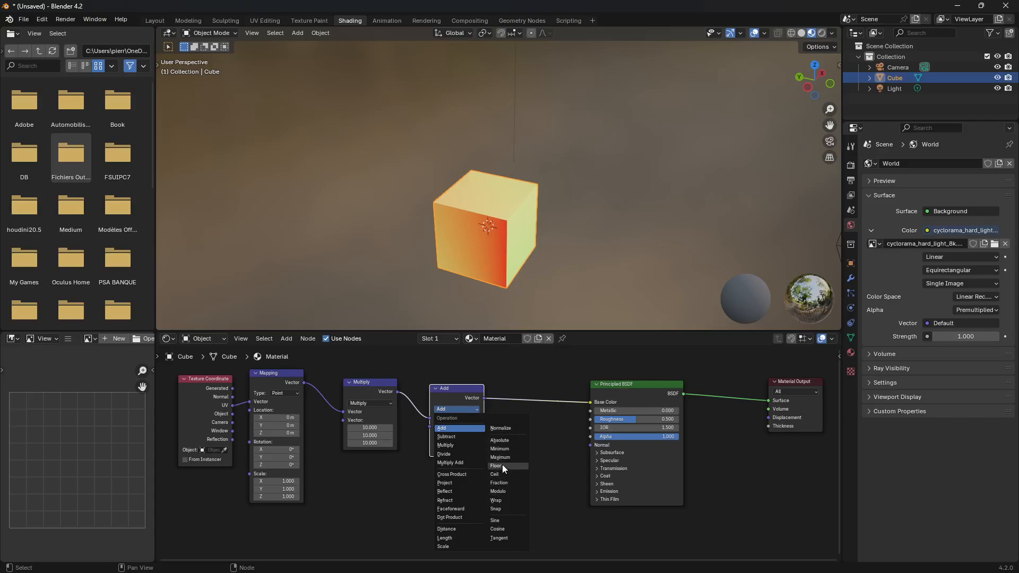
{"action": "left_click", "coordinate": [502, 493]}
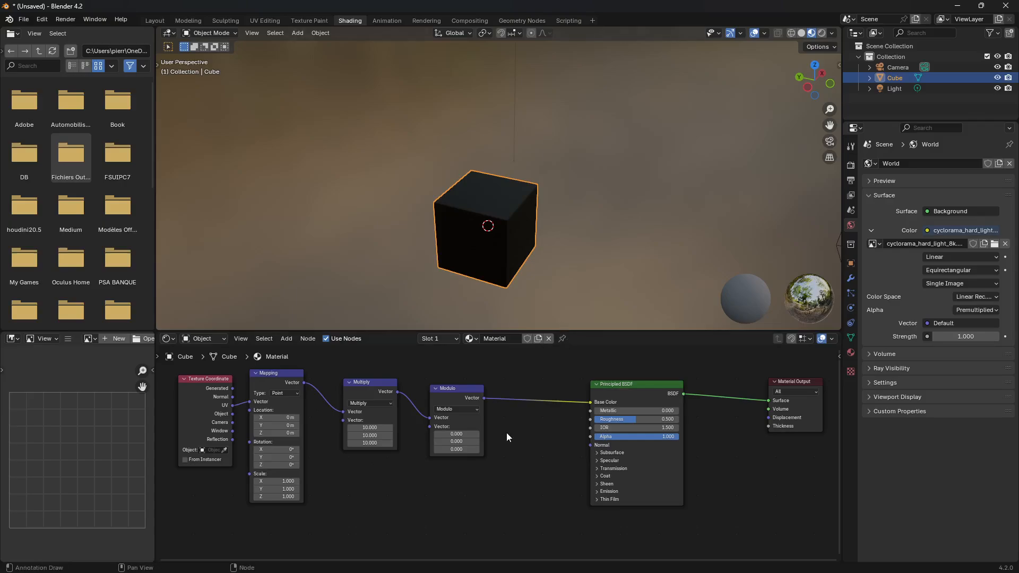
Annotate the 3D viewport with the division of 3 by 2, writing quotient 1 and a boxed remainder of 1.
{"action": "key", "text": "shift+space"}
{"action": "left_click", "coordinate": [512, 319]}
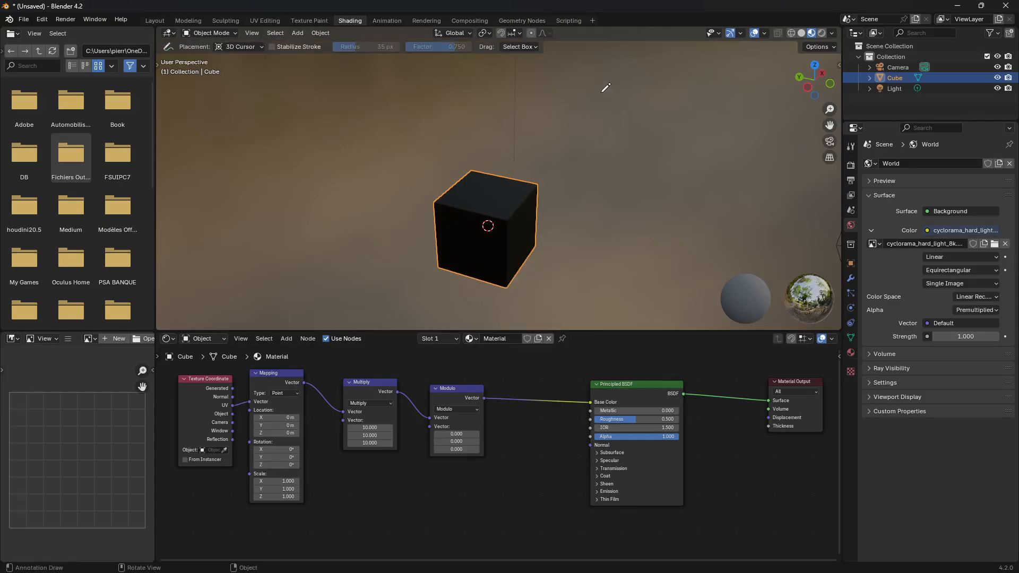
{"action": "mouse_move", "coordinate": [595, 89]}
{"action": "left_mouse_down"}
{"action": "mouse_move", "coordinate": [606, 88]}
{"action": "mouse_move", "coordinate": [609, 108]}
{"action": "mouse_move", "coordinate": [596, 122]}
{"action": "left_mouse_up"}
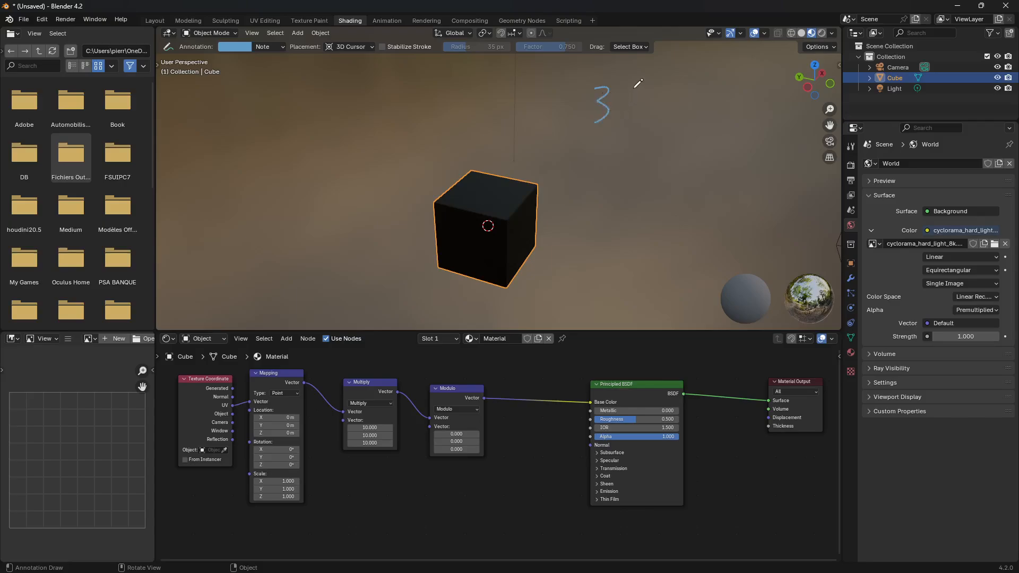
{"action": "left_click_drag", "start_coordinate": [633, 88], "coordinate": [626, 189]}
{"action": "left_click_drag", "start_coordinate": [624, 130], "coordinate": [654, 130]}
{"action": "mouse_move", "coordinate": [636, 87]}
{"action": "left_mouse_down"}
{"action": "mouse_move", "coordinate": [660, 90]}
{"action": "mouse_move", "coordinate": [670, 113]}
{"action": "left_mouse_up"}
{"action": "mouse_move", "coordinate": [643, 159]}
{"action": "left_mouse_down"}
{"action": "mouse_move", "coordinate": [663, 142]}
{"action": "mouse_move", "coordinate": [665, 168]}
{"action": "left_mouse_up"}
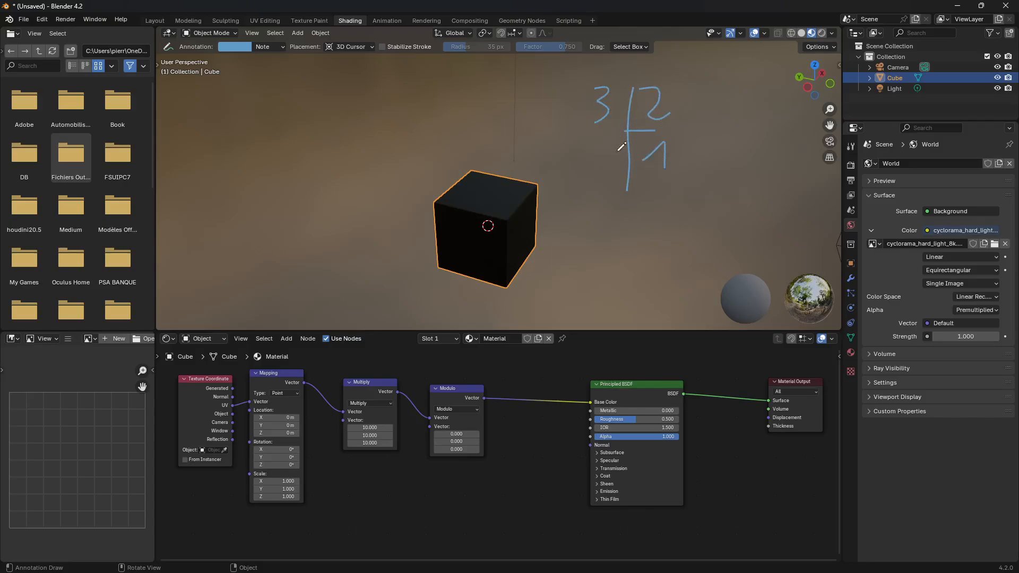
{"action": "mouse_move", "coordinate": [593, 163]}
{"action": "left_mouse_down"}
{"action": "mouse_move", "coordinate": [604, 155]}
{"action": "mouse_move", "coordinate": [609, 167]}
{"action": "left_mouse_up"}
{"action": "mouse_move", "coordinate": [584, 144]}
{"action": "left_mouse_down"}
{"action": "mouse_move", "coordinate": [601, 181]}
{"action": "mouse_move", "coordinate": [618, 180]}
{"action": "mouse_move", "coordinate": [616, 142]}
{"action": "mouse_move", "coordinate": [584, 142]}
{"action": "left_mouse_up"}
Annotate the free area beside the cube with "m 2" and the division of 10 by 5, with quotient 2 and underlined remainder 0.
{"action": "mouse_move", "coordinate": [244, 139]}
{"action": "left_mouse_down"}
{"action": "mouse_move", "coordinate": [272, 128]}
{"action": "mouse_move", "coordinate": [272, 141]}
{"action": "mouse_move", "coordinate": [320, 146]}
{"action": "mouse_move", "coordinate": [325, 136]}
{"action": "left_mouse_up"}
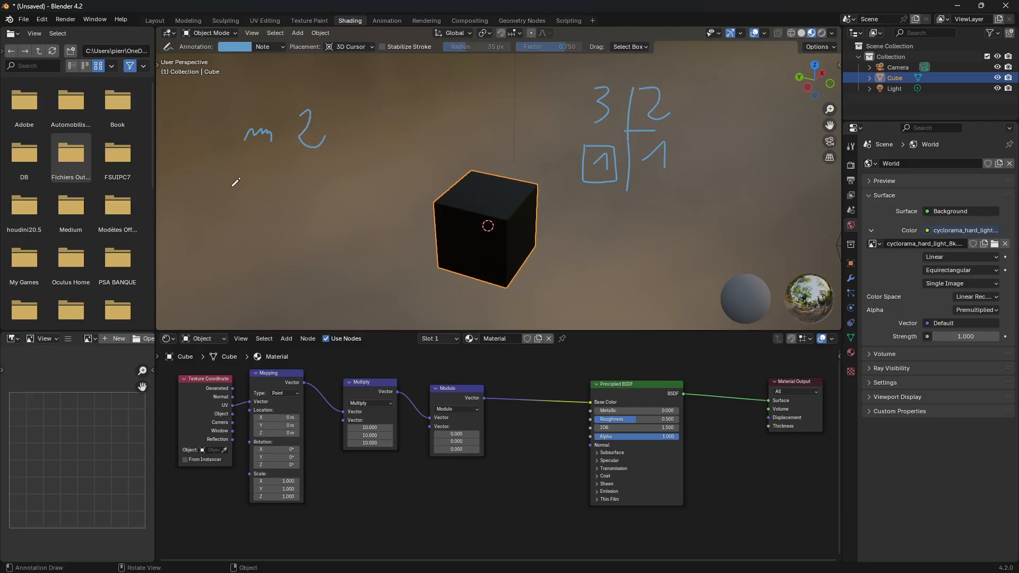
{"action": "mouse_move", "coordinate": [238, 178]}
{"action": "left_mouse_down"}
{"action": "mouse_move", "coordinate": [235, 208]}
{"action": "mouse_move", "coordinate": [264, 195]}
{"action": "mouse_move", "coordinate": [278, 217]}
{"action": "mouse_move", "coordinate": [356, 226]}
{"action": "left_mouse_up"}
{"action": "mouse_move", "coordinate": [317, 188]}
{"action": "left_mouse_down"}
{"action": "mouse_move", "coordinate": [332, 200]}
{"action": "mouse_move", "coordinate": [316, 208]}
{"action": "mouse_move", "coordinate": [390, 187]}
{"action": "left_mouse_up"}
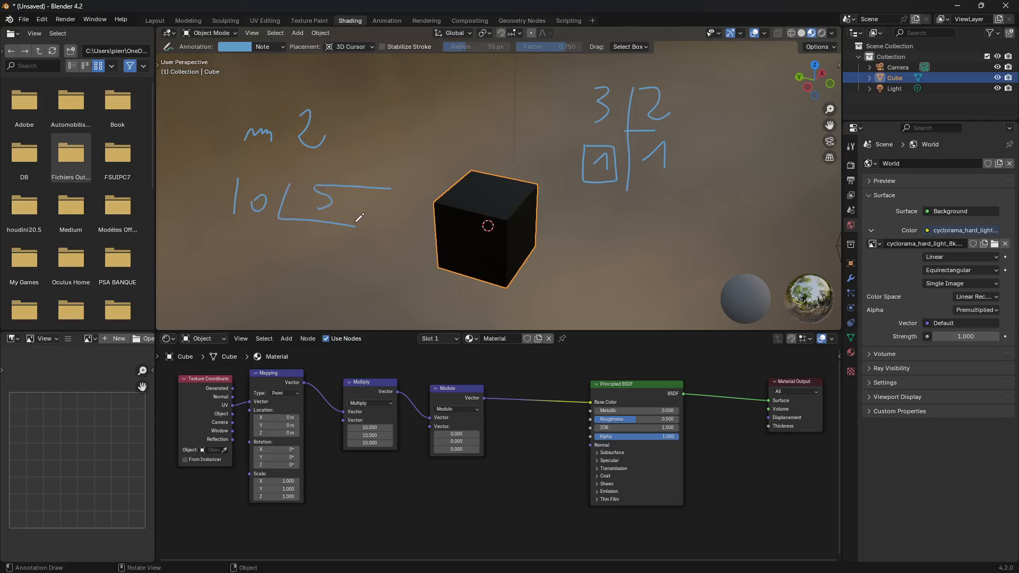
{"action": "left_click_drag", "start_coordinate": [314, 241], "coordinate": [330, 260]}
{"action": "mouse_move", "coordinate": [239, 242]}
{"action": "left_mouse_down"}
{"action": "mouse_move", "coordinate": [262, 247]}
{"action": "mouse_move", "coordinate": [246, 249]}
{"action": "mouse_move", "coordinate": [276, 273]}
{"action": "left_mouse_up"}
Annotate the division of 11 by 5 with its quotient and remainder, and erase all annotations from the viewport.
{"action": "mouse_move", "coordinate": [574, 247]}
{"action": "left_mouse_down"}
{"action": "mouse_move", "coordinate": [599, 222]}
{"action": "mouse_move", "coordinate": [598, 243]}
{"action": "left_mouse_up"}
{"action": "mouse_move", "coordinate": [600, 242]}
{"action": "left_mouse_down"}
{"action": "mouse_move", "coordinate": [611, 227]}
{"action": "mouse_move", "coordinate": [614, 241]}
{"action": "mouse_move", "coordinate": [651, 258]}
{"action": "mouse_move", "coordinate": [693, 258]}
{"action": "left_mouse_up"}
{"action": "mouse_move", "coordinate": [660, 224]}
{"action": "left_mouse_down"}
{"action": "mouse_move", "coordinate": [666, 250]}
{"action": "mouse_move", "coordinate": [692, 220]}
{"action": "left_mouse_up"}
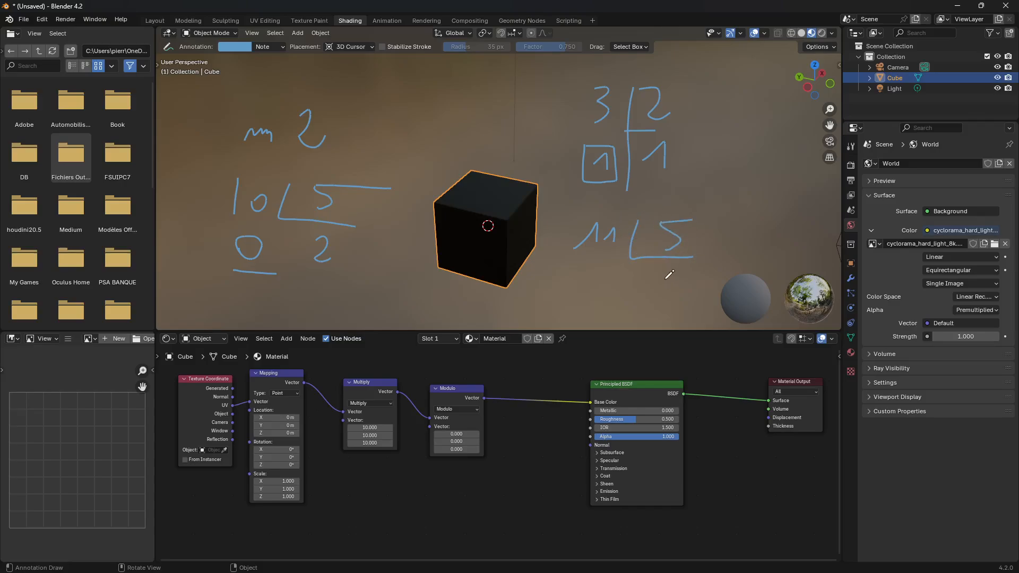
{"action": "mouse_move", "coordinate": [664, 272]}
{"action": "left_mouse_down"}
{"action": "mouse_move", "coordinate": [665, 292]}
{"action": "mouse_move", "coordinate": [681, 301]}
{"action": "left_mouse_up"}
{"action": "left_click_drag", "start_coordinate": [612, 276], "coordinate": [616, 299]}
{"action": "mouse_move", "coordinate": [681, 268]}
{"action": "left_mouse_down", "text": "ctrl"}
{"action": "mouse_move", "coordinate": [676, 289]}
{"action": "mouse_move", "coordinate": [609, 292]}
{"action": "mouse_move", "coordinate": [586, 225]}
{"action": "mouse_move", "coordinate": [642, 241]}
{"action": "mouse_move", "coordinate": [610, 229]}
{"action": "mouse_move", "coordinate": [666, 175]}
{"action": "mouse_move", "coordinate": [622, 159]}
{"action": "mouse_move", "coordinate": [673, 113]}
{"action": "mouse_move", "coordinate": [600, 98]}
{"action": "mouse_move", "coordinate": [659, 141]}
{"action": "mouse_move", "coordinate": [370, 186]}
{"action": "mouse_move", "coordinate": [286, 230]}
{"action": "mouse_move", "coordinate": [295, 215]}
{"action": "mouse_move", "coordinate": [326, 261]}
{"action": "mouse_move", "coordinate": [270, 242]}
{"action": "mouse_move", "coordinate": [280, 276]}
{"action": "mouse_move", "coordinate": [242, 183]}
{"action": "mouse_move", "coordinate": [255, 140]}
{"action": "mouse_move", "coordinate": [314, 143]}
{"action": "left_mouse_up", "text": "ctrl"}
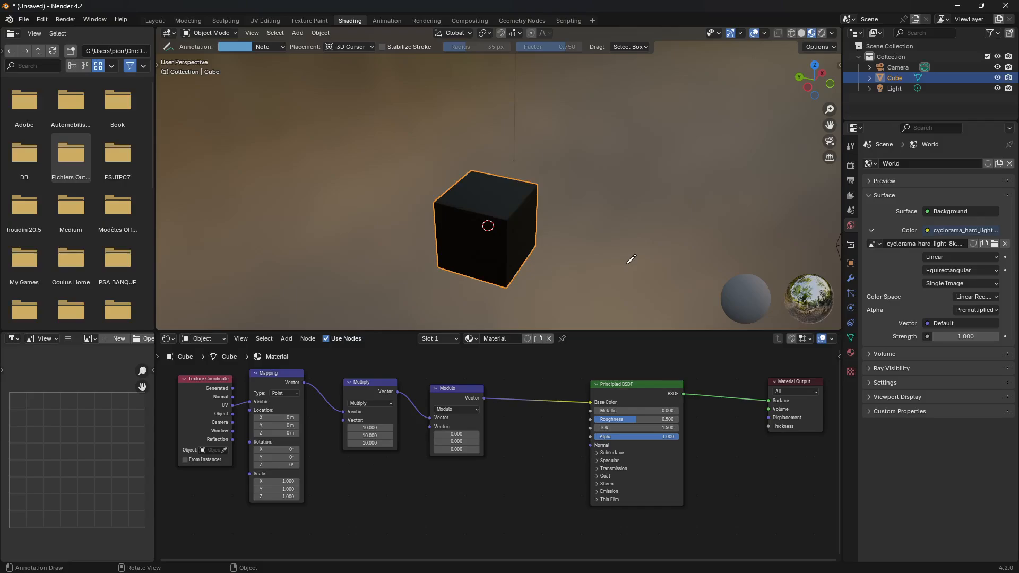
Set the Modulo node's X and Y divisor components to 1 and inspect the repeating squares on the cube.
{"action": "left_click_drag", "start_coordinate": [459, 435], "coordinate": [456, 446]}
{"action": "left_click", "coordinate": [459, 433]}
{"action": "left_click", "coordinate": [479, 428]}
{"action": "key", "text": "Return"}
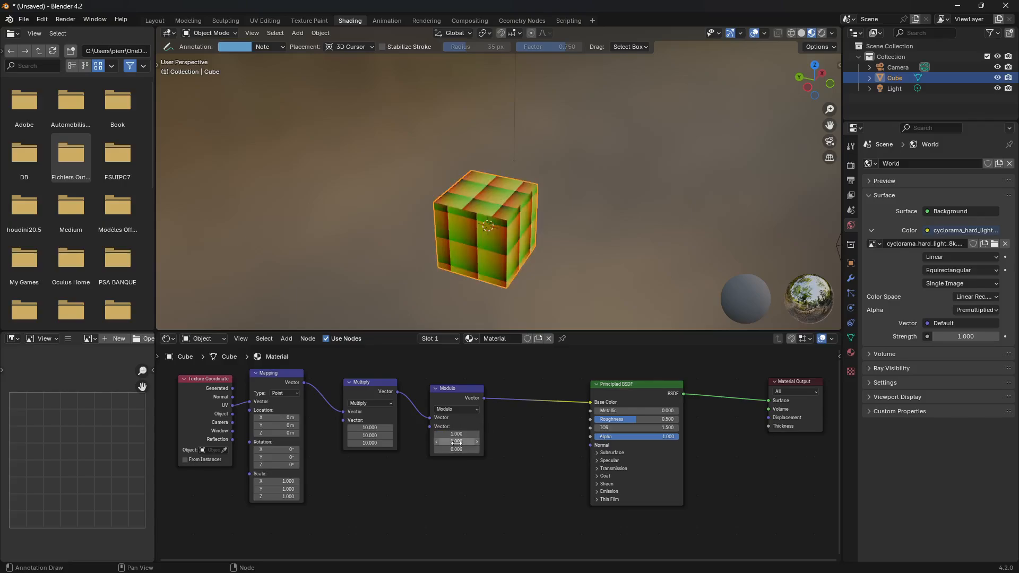
{"action": "middle_click_drag", "start_coordinate": [498, 207], "coordinate": [494, 238]}
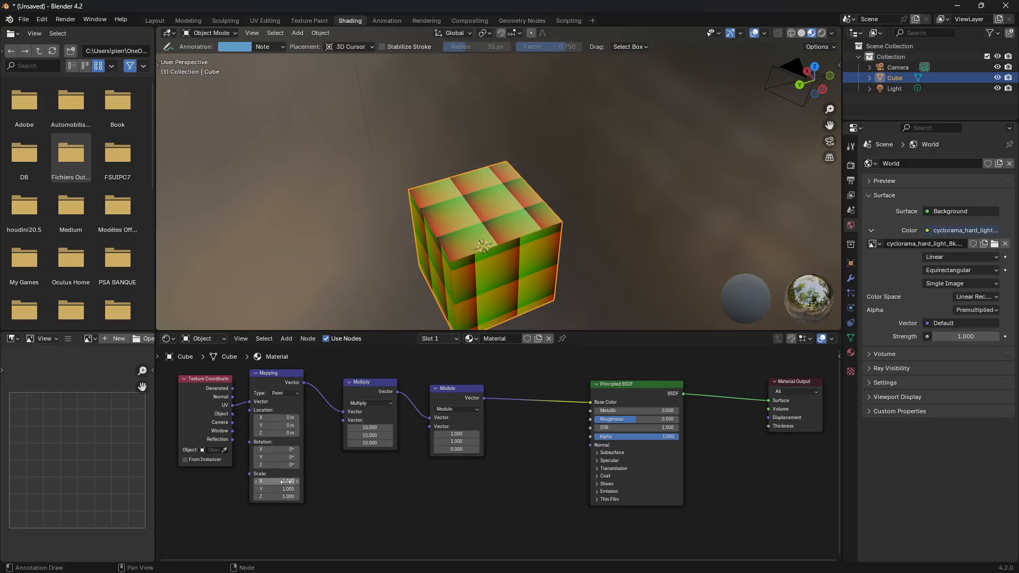
Try a Mapping scale of 1.5 on all three axes and undo it.
{"action": "left_click_drag", "start_coordinate": [276, 481], "coordinate": [299, 496]}
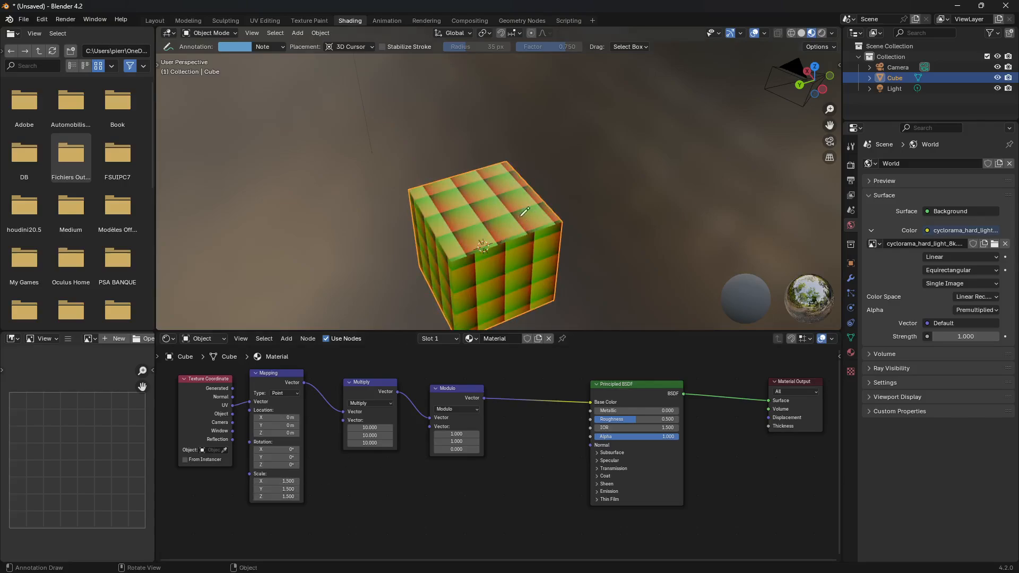
{"action": "key", "text": "ctrl+z"}
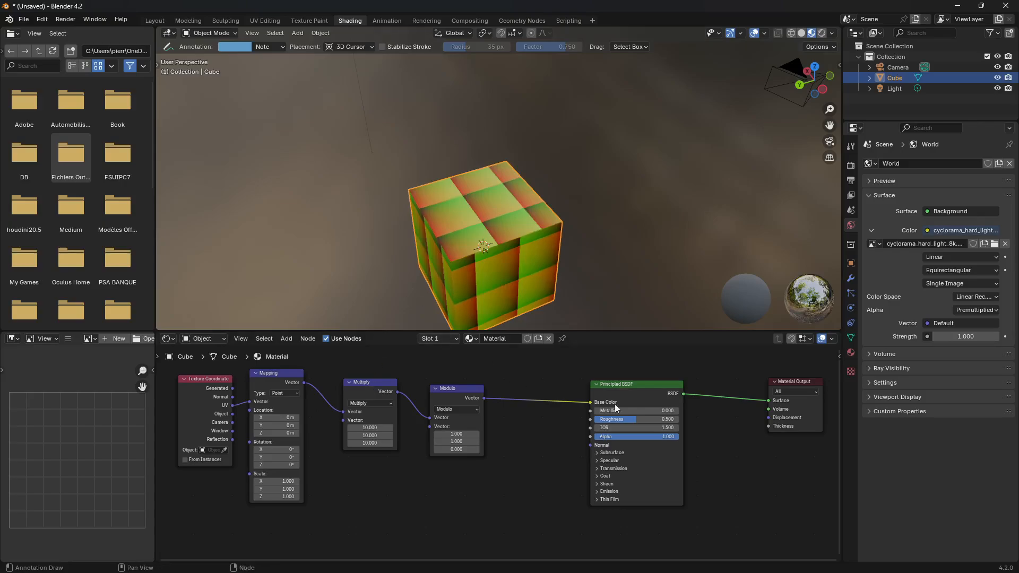
{"action": "left_click_drag", "start_coordinate": [644, 385], "coordinate": [681, 373]}
{"action": "key", "text": "ctrl+z"}
Switch from Annotate back to Select Box in the 3D viewport and the shader editor, and deselect the cube.
{"action": "key", "text": "shift+space"}
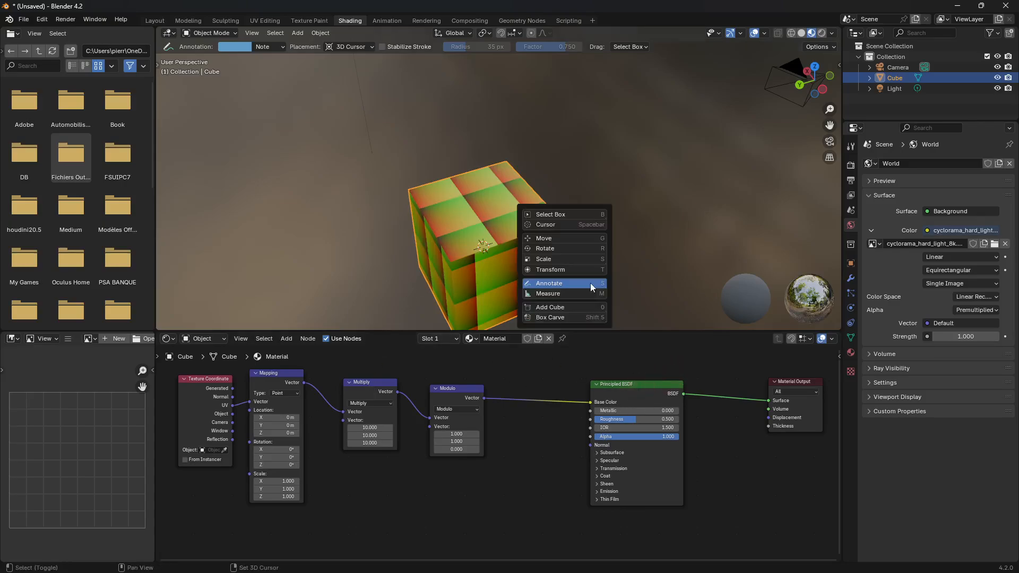
{"action": "left_click", "coordinate": [567, 214]}
{"action": "left_click", "coordinate": [612, 222]}
{"action": "left_click_drag", "start_coordinate": [462, 390], "coordinate": [454, 387]}
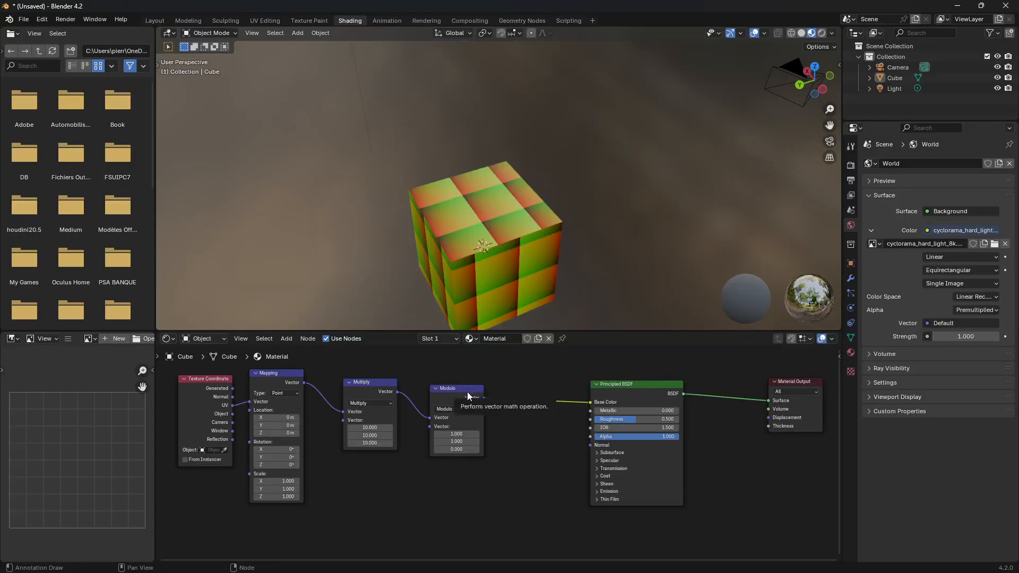
{"action": "key", "text": "shift+space"}
{"action": "left_click", "coordinate": [441, 379]}
Make room after the Modulo node, insert a Vector Math node between it and the Principled BSDF, and set its operation to Distance.
{"action": "left_click_drag", "start_coordinate": [470, 389], "coordinate": [459, 382]}
{"action": "left_click_drag", "start_coordinate": [616, 386], "coordinate": [641, 382]}
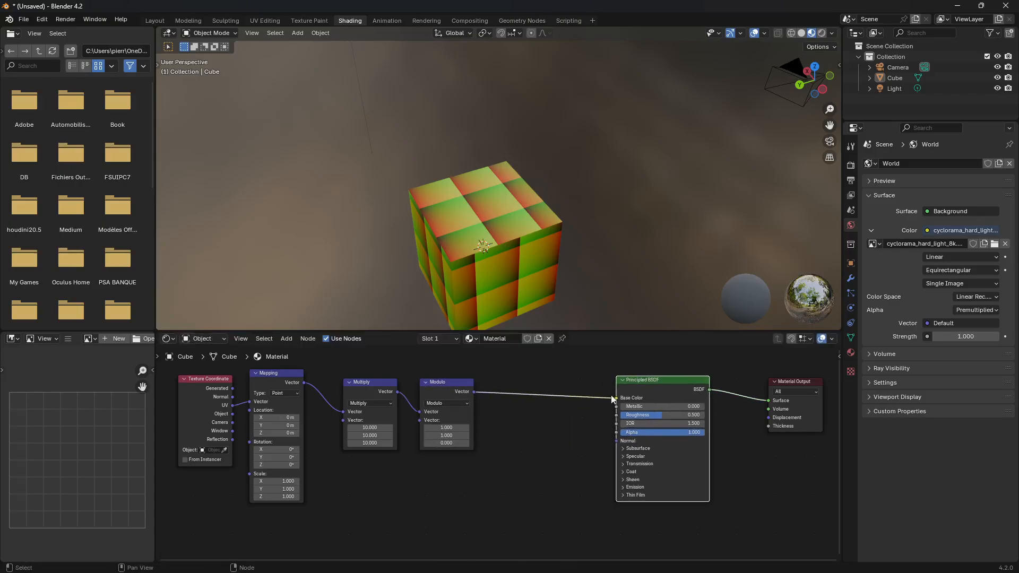
{"action": "key", "text": "shift+a"}
{"action": "type", "text": "vec"}
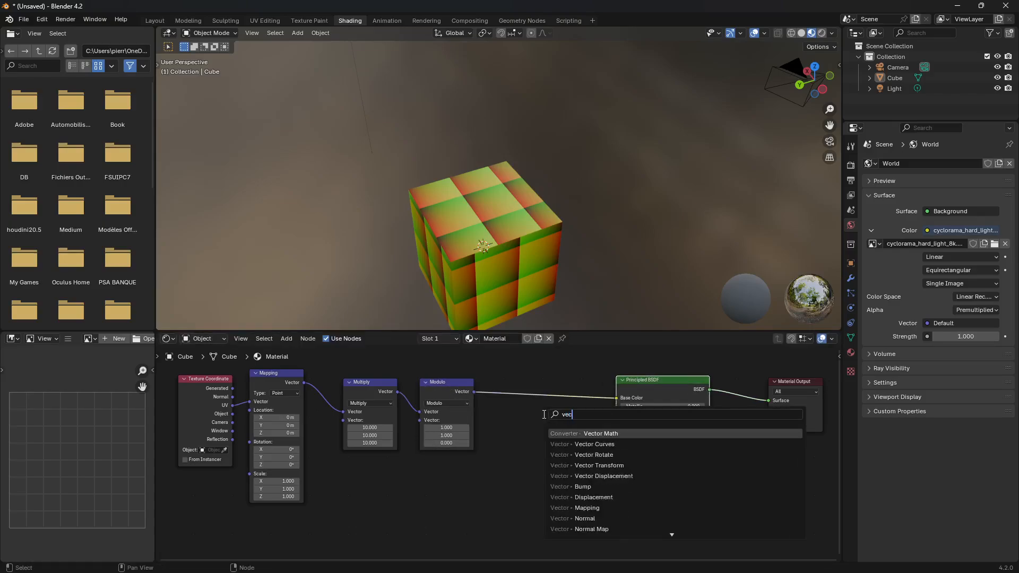
{"action": "type", "text": "tor"}
{"action": "key", "text": "Return"}
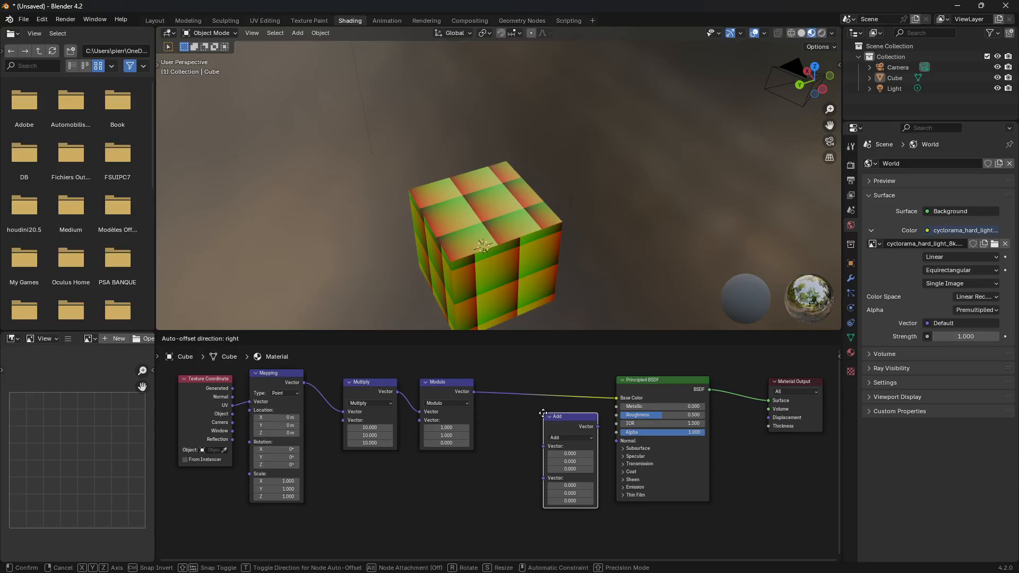
{"action": "left_click", "coordinate": [508, 437]}
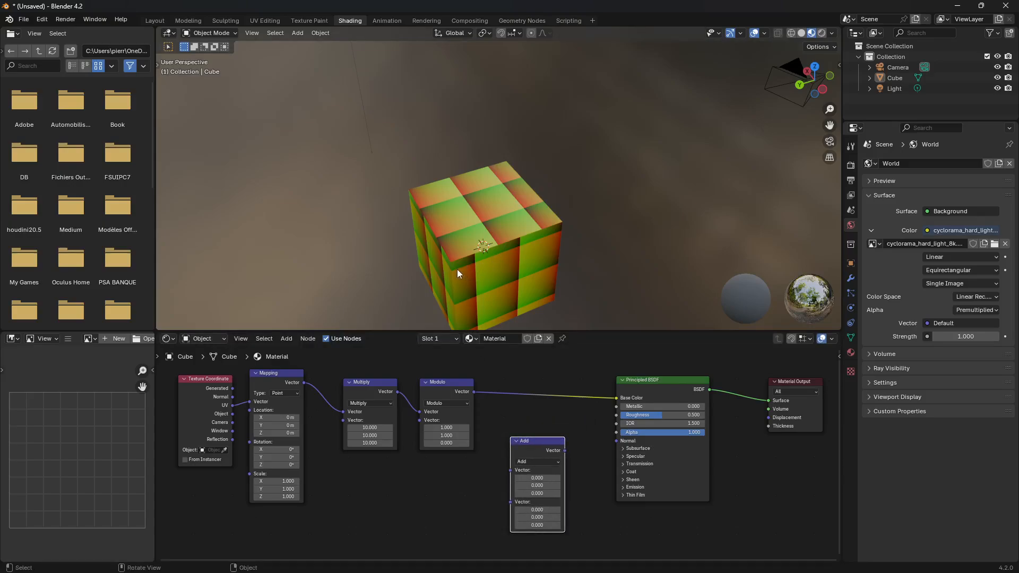
{"action": "left_click_drag", "start_coordinate": [542, 441], "coordinate": [537, 384]}
{"action": "left_click", "coordinate": [534, 407]}
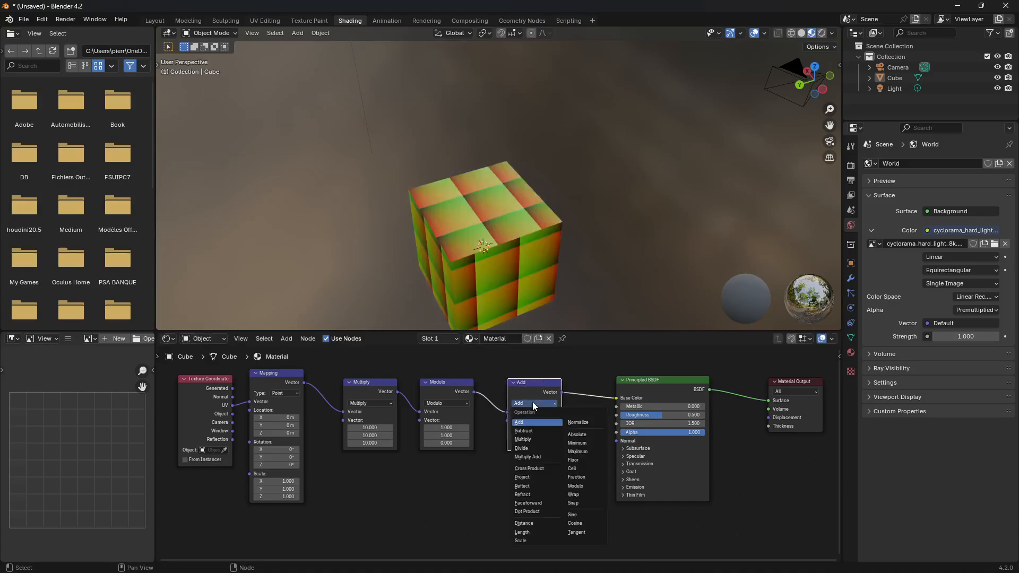
{"action": "left_click", "coordinate": [527, 524]}
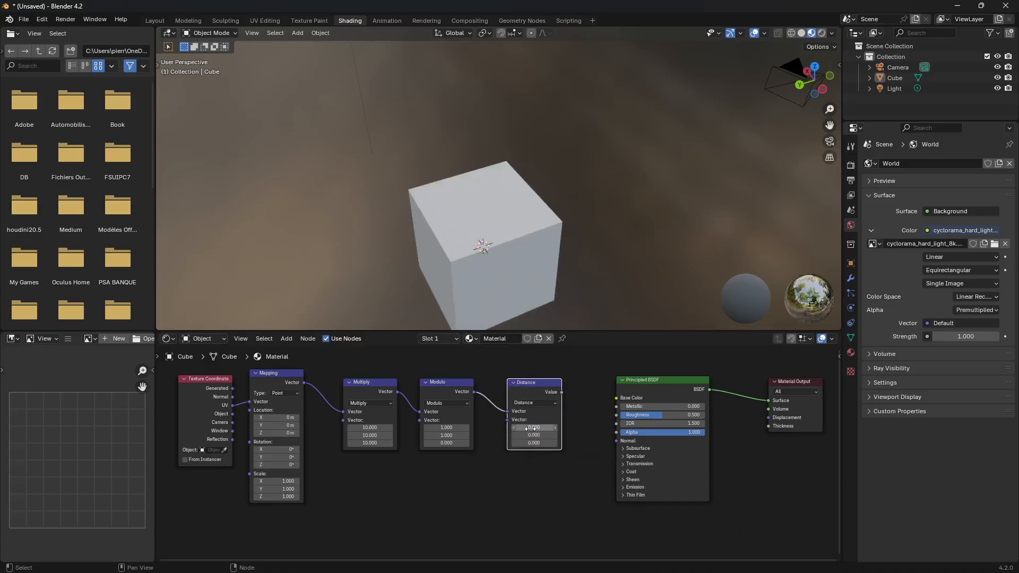
Set all three components of the Distance node's second vector to 0.5 and connect its Value output to Base Color.
{"action": "left_click_drag", "start_coordinate": [538, 427], "coordinate": [536, 435]}
{"action": "type", "text": "0.5"}
{"action": "key", "text": "Return"}
{"action": "left_click", "coordinate": [539, 442]}
{"action": "type", "text": "0.5"}
{"action": "key", "text": "Return"}
{"action": "left_click_drag", "start_coordinate": [562, 392], "coordinate": [616, 398]}
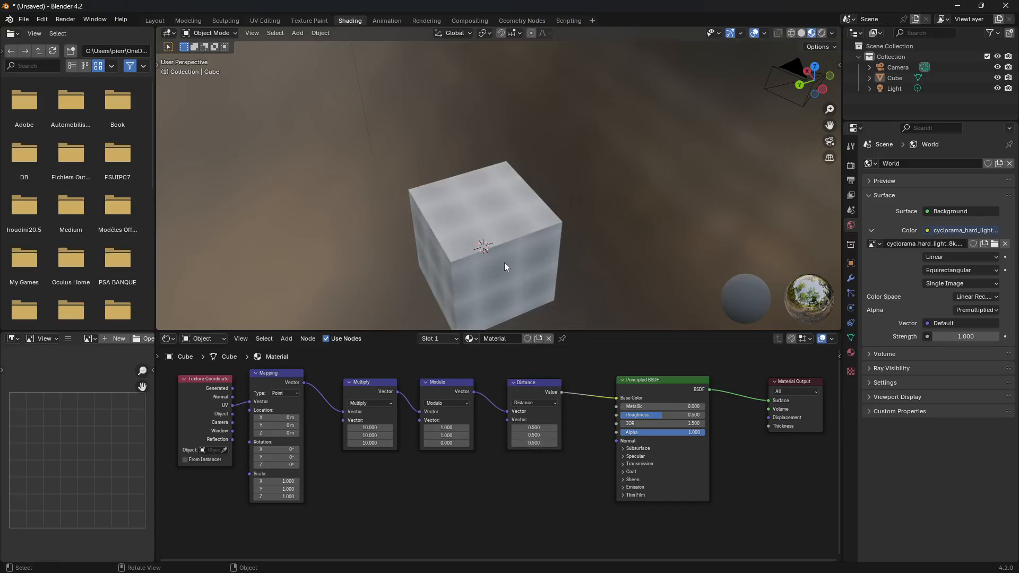
{"action": "mouse_move", "coordinate": [488, 272]}
{"action": "middle_mouse_down"}
{"action": "mouse_move", "coordinate": [523, 242]}
{"action": "mouse_move", "coordinate": [452, 268]}
{"action": "mouse_move", "coordinate": [474, 228]}
{"action": "mouse_move", "coordinate": [457, 257]}
{"action": "mouse_move", "coordinate": [465, 248]}
{"action": "mouse_move", "coordinate": [472, 256]}
{"action": "mouse_move", "coordinate": [457, 252]}
{"action": "mouse_move", "coordinate": [495, 257]}
{"action": "middle_mouse_up"}
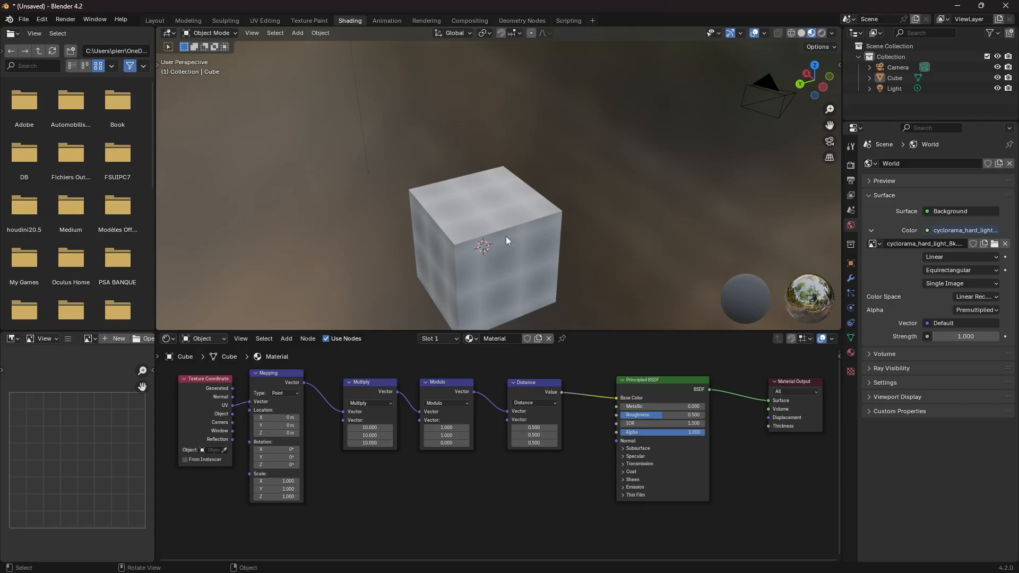
Set the Z component of the Distance node's second vector to 0 and inspect the pattern on the cube.
{"action": "left_click", "coordinate": [526, 443]}
{"action": "type", "text": "0"}
{"action": "key", "text": "Return"}
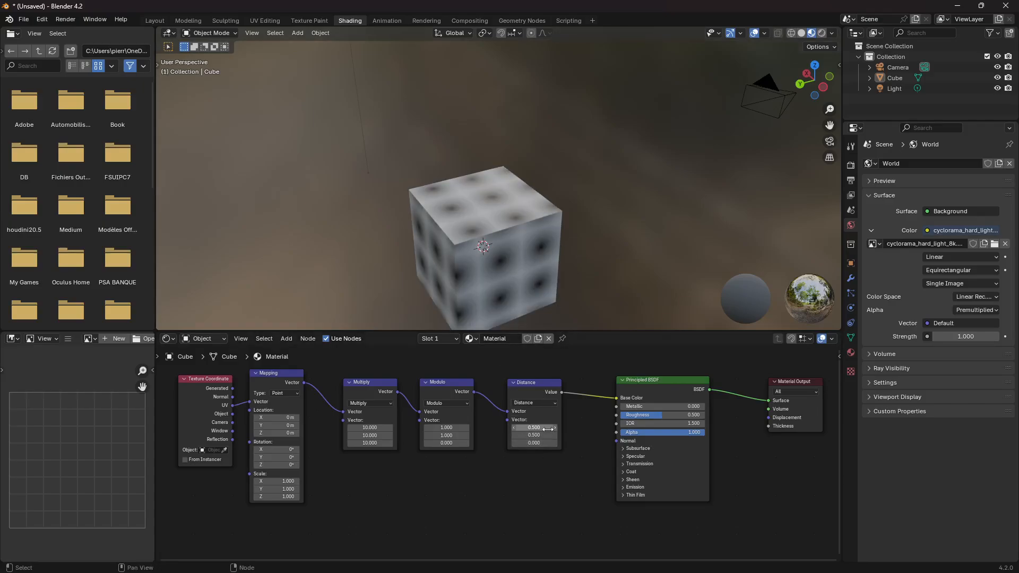
{"action": "mouse_move", "coordinate": [508, 278]}
{"action": "middle_mouse_down"}
{"action": "mouse_move", "coordinate": [502, 250]}
{"action": "mouse_move", "coordinate": [495, 273]}
{"action": "middle_mouse_up"}
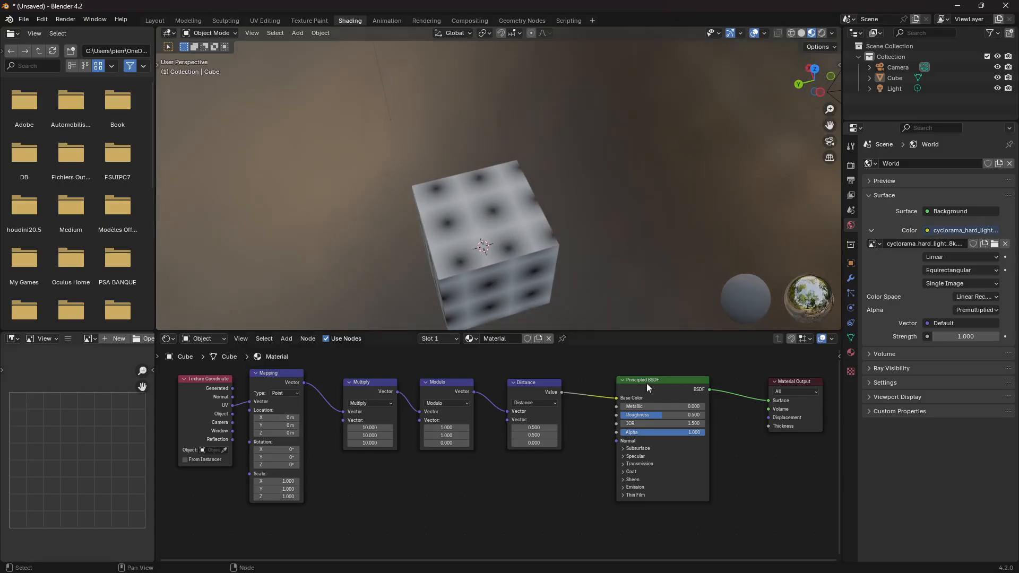
Respace the existing nodes and insert a Color Ramp between the Distance node and the Principled BSDF's Base Color.
{"action": "left_click_drag", "start_coordinate": [647, 383], "coordinate": [666, 377]}
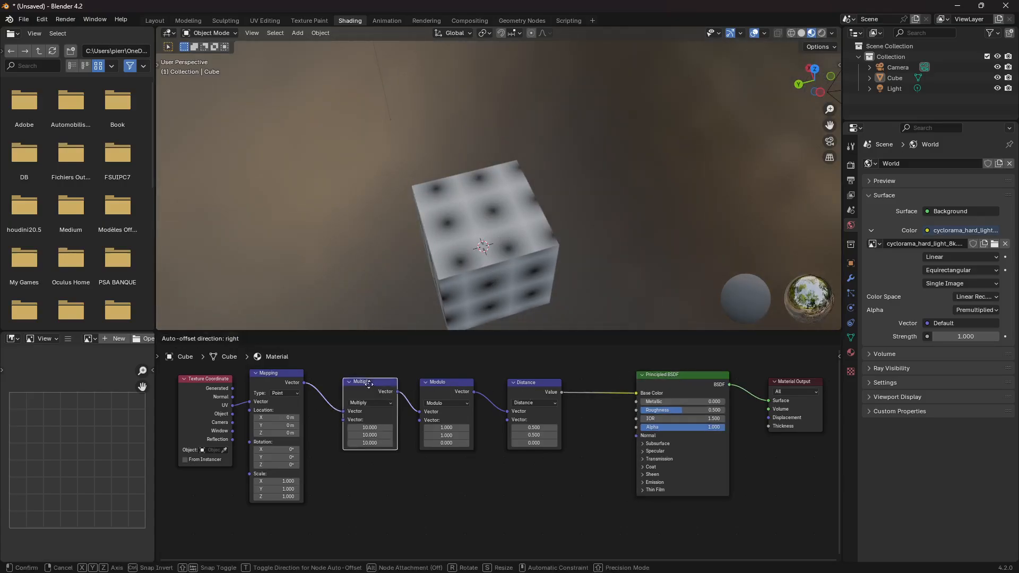
{"action": "left_click_drag", "start_coordinate": [371, 382], "coordinate": [352, 369]}
{"action": "left_click_drag", "start_coordinate": [441, 381], "coordinate": [424, 376]}
{"action": "left_click_drag", "start_coordinate": [525, 383], "coordinate": [491, 378]}
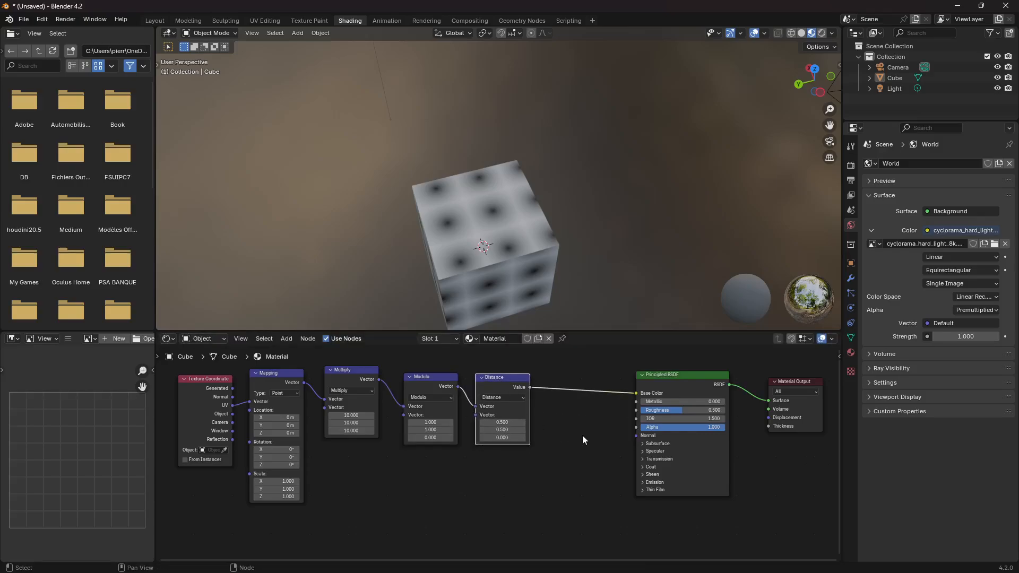
{"action": "key", "text": "shift+a"}
{"action": "type", "text": "color ramp"}
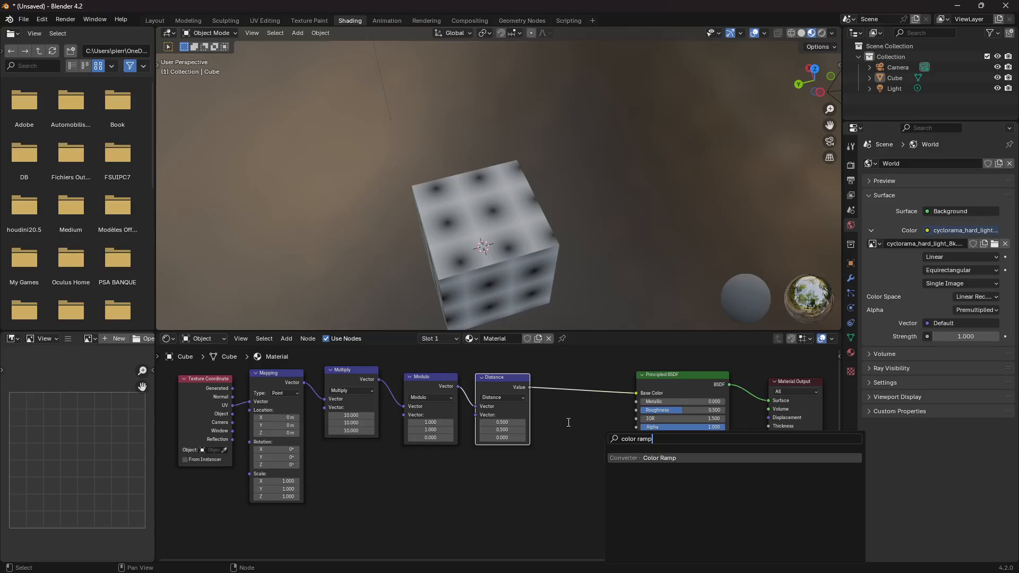
{"action": "key", "text": "Return"}
{"action": "left_click", "coordinate": [587, 446]}
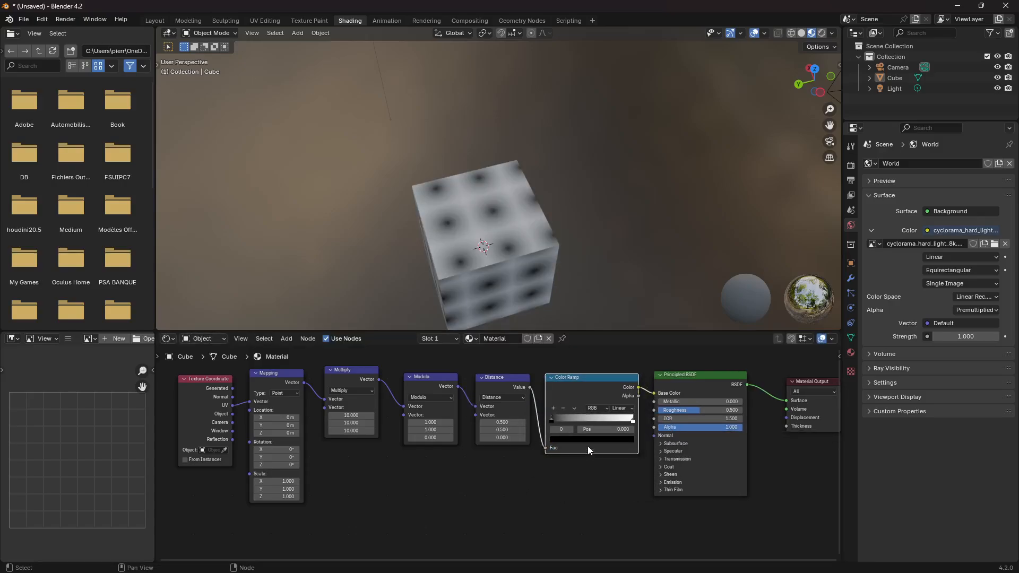
{"action": "left_click_drag", "start_coordinate": [580, 381], "coordinate": [583, 373]}
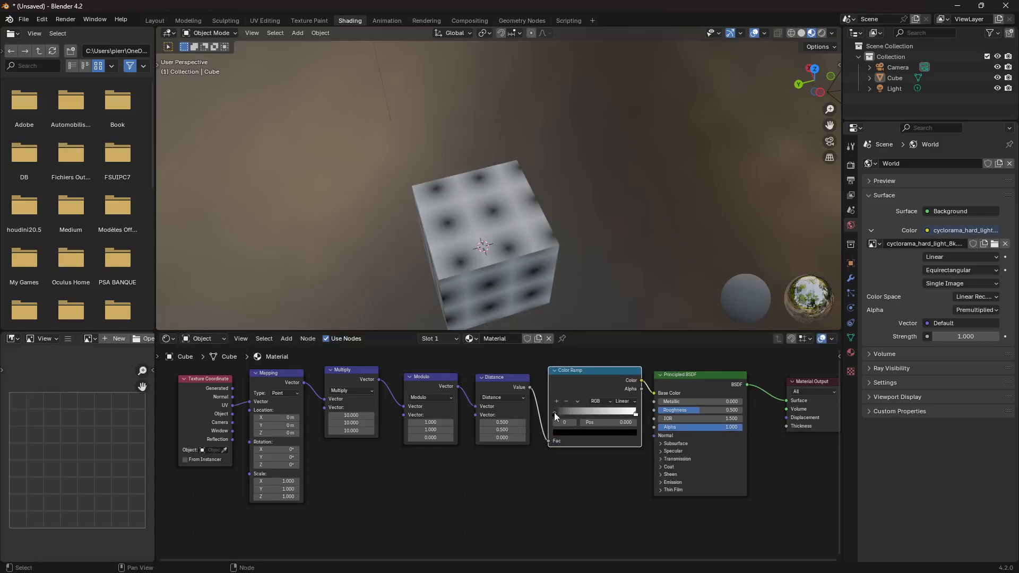
Try the Color Ramp with its black stop at about 0.245, its white stop at about 0.605 and Ease interpolation.
{"action": "mouse_move", "coordinate": [555, 412]}
{"action": "left_mouse_down"}
{"action": "mouse_move", "coordinate": [590, 408]}
{"action": "mouse_move", "coordinate": [575, 409]}
{"action": "left_mouse_up"}
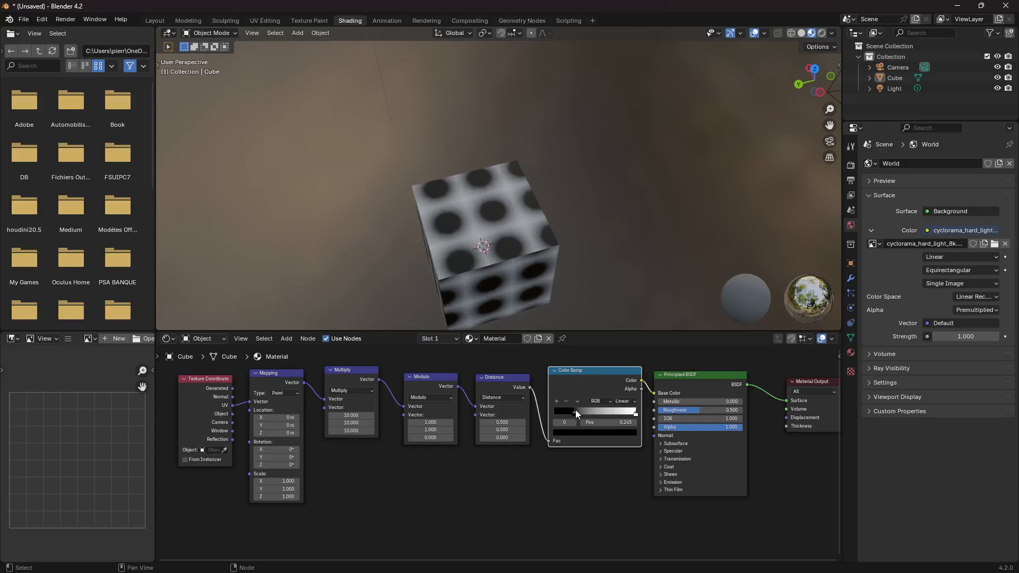
{"action": "left_click_drag", "start_coordinate": [635, 417], "coordinate": [599, 413]}
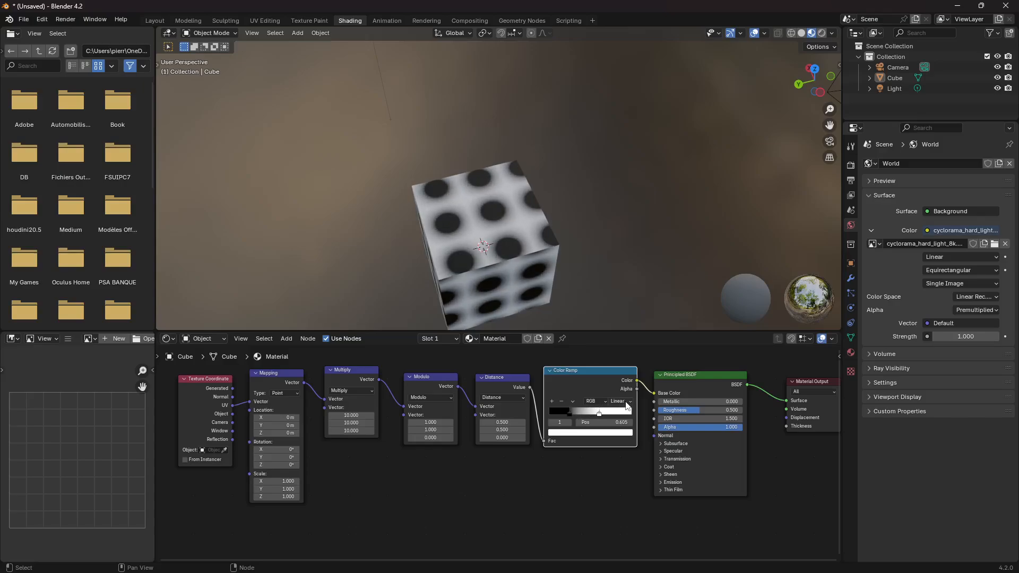
{"action": "left_click", "coordinate": [626, 406]}
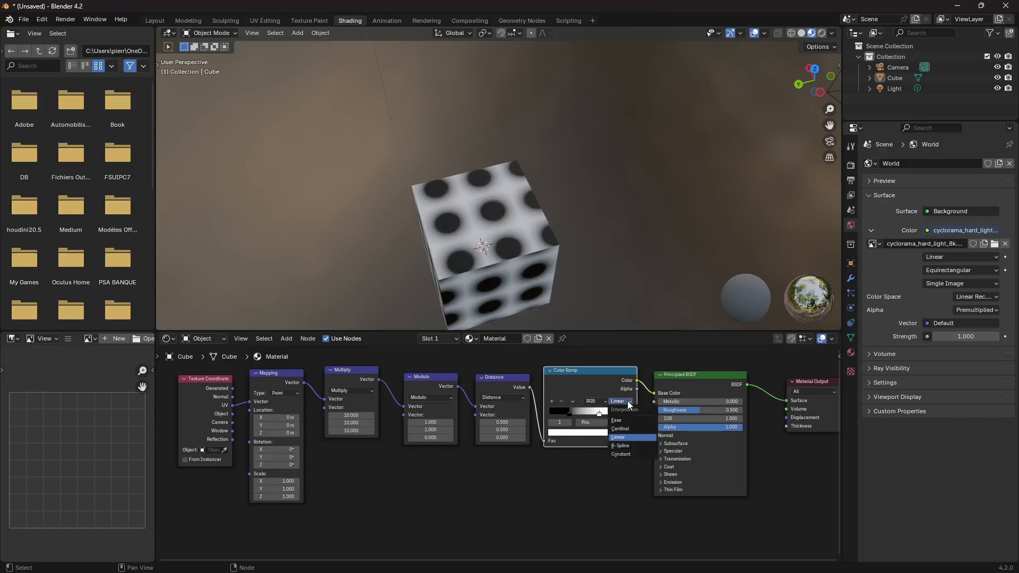
{"action": "left_click", "coordinate": [625, 420]}
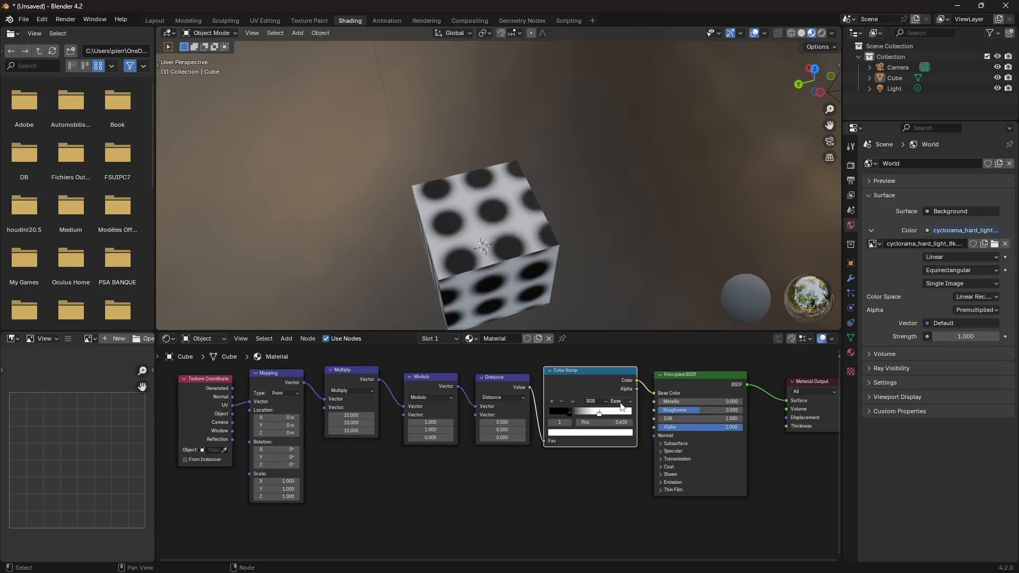
{"action": "left_click", "coordinate": [569, 413]}
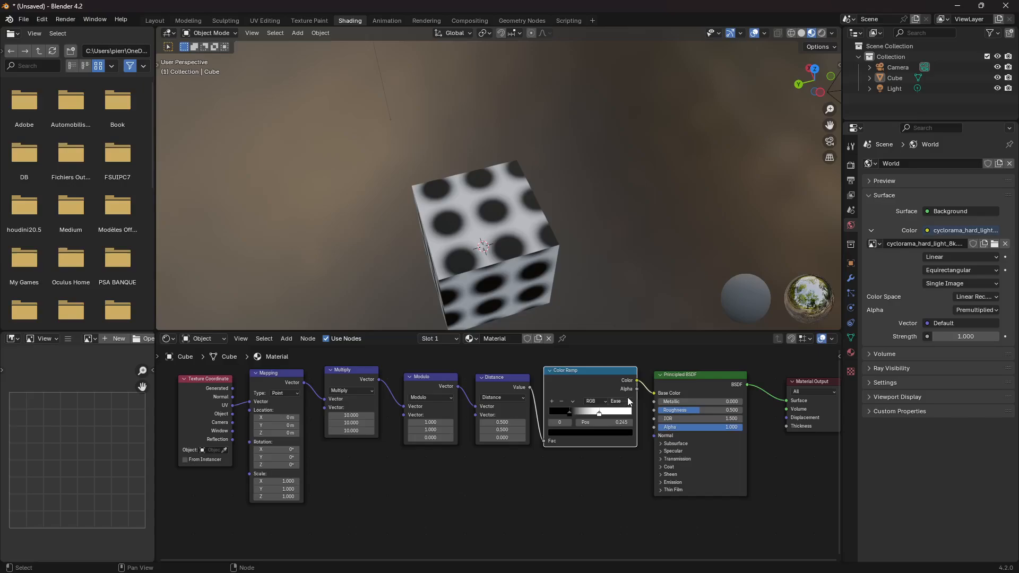
Switch the Color Ramp to Constant interpolation, with the black stop at 0 and the white stop at about 0.377.
{"action": "left_click_drag", "start_coordinate": [581, 374], "coordinate": [580, 372]}
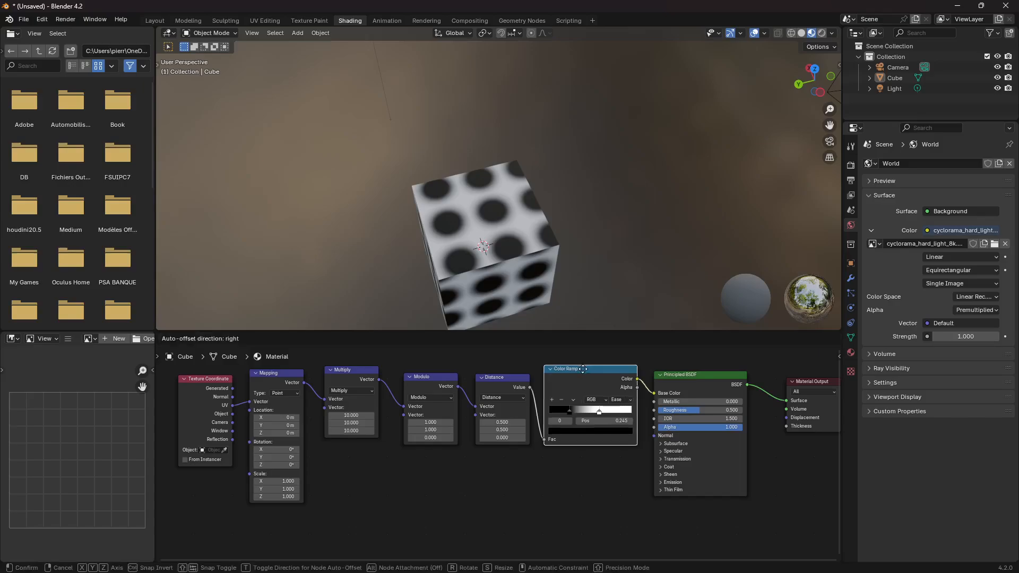
{"action": "left_click", "coordinate": [620, 400]}
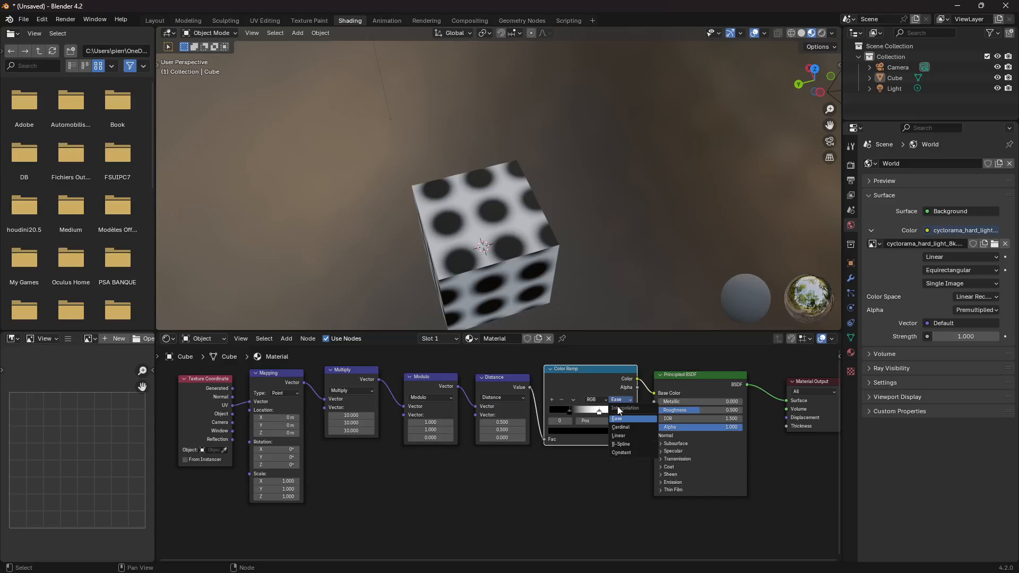
{"action": "left_click", "coordinate": [622, 452]}
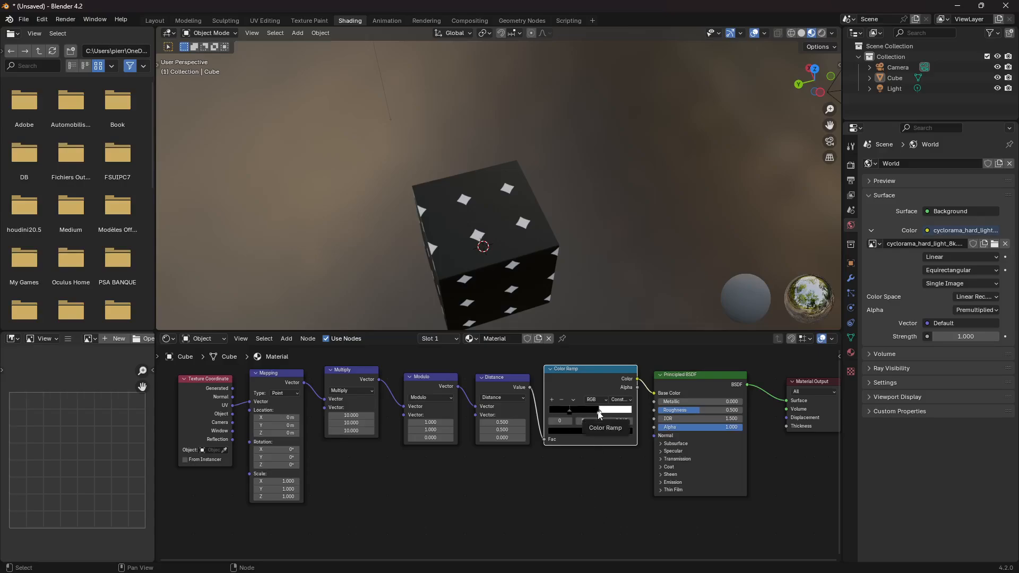
{"action": "left_click_drag", "start_coordinate": [599, 415], "coordinate": [616, 415]}
{"action": "left_click", "coordinate": [549, 410]}
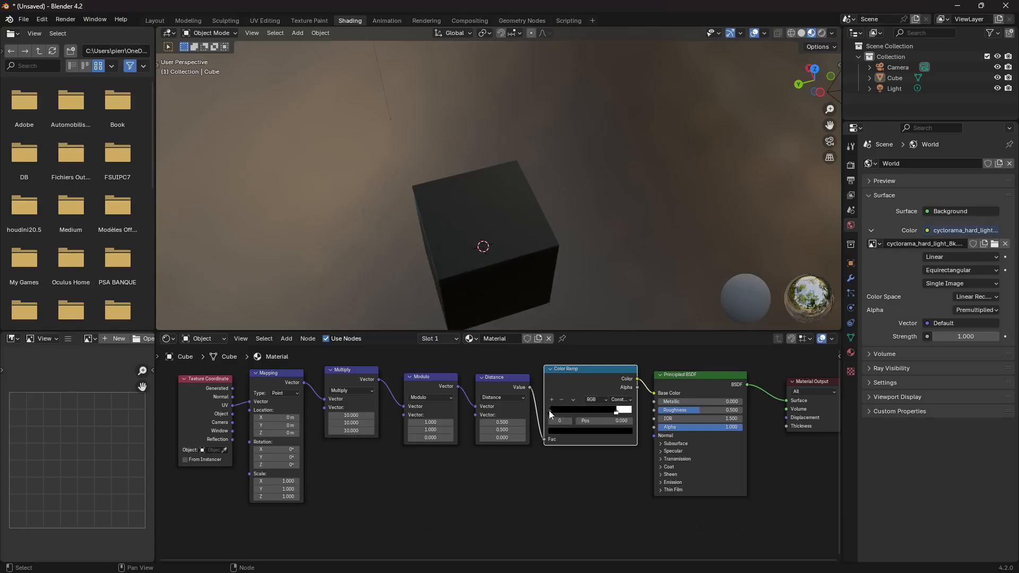
{"action": "key", "text": "g"}
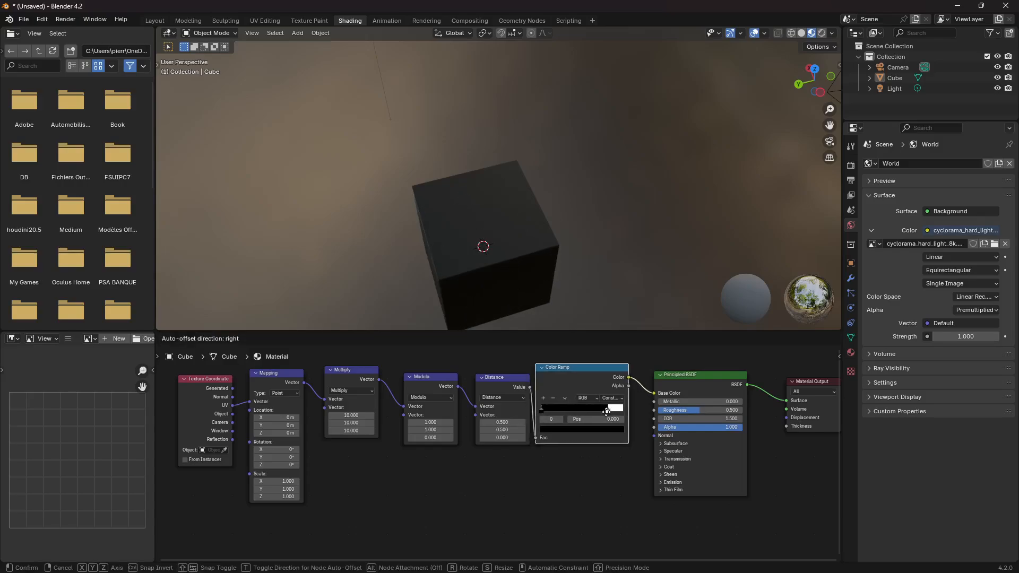
{"action": "left_click", "coordinate": [611, 412]}
{"action": "left_click_drag", "start_coordinate": [612, 414], "coordinate": [577, 412]}
{"action": "left_click_drag", "start_coordinate": [581, 367], "coordinate": [586, 367]}
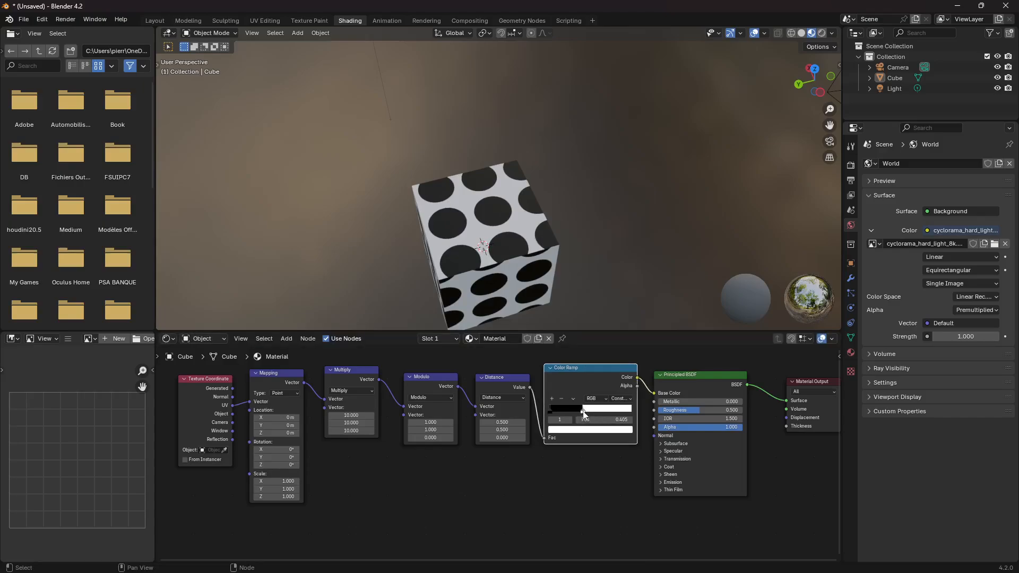
{"action": "left_click_drag", "start_coordinate": [584, 413], "coordinate": [581, 413]}
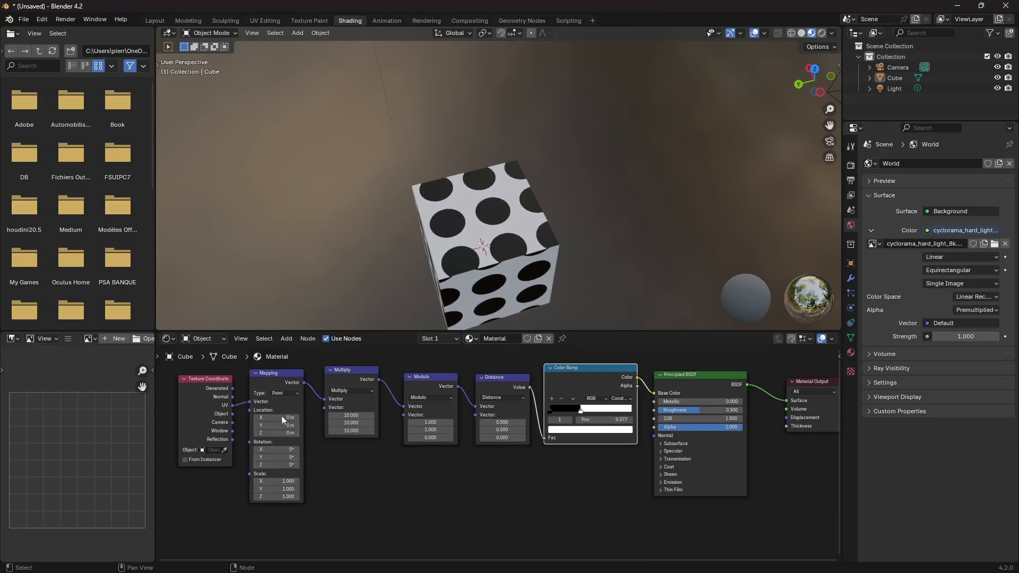
Set the Mapping scale to 3.1 on all three axes and move the Color Ramp's white stop to about 0.391.
{"action": "left_click_drag", "start_coordinate": [282, 481], "coordinate": [248, 482]}
{"action": "key", "text": "ctrl+z"}
{"action": "left_click", "coordinate": [321, 493]}
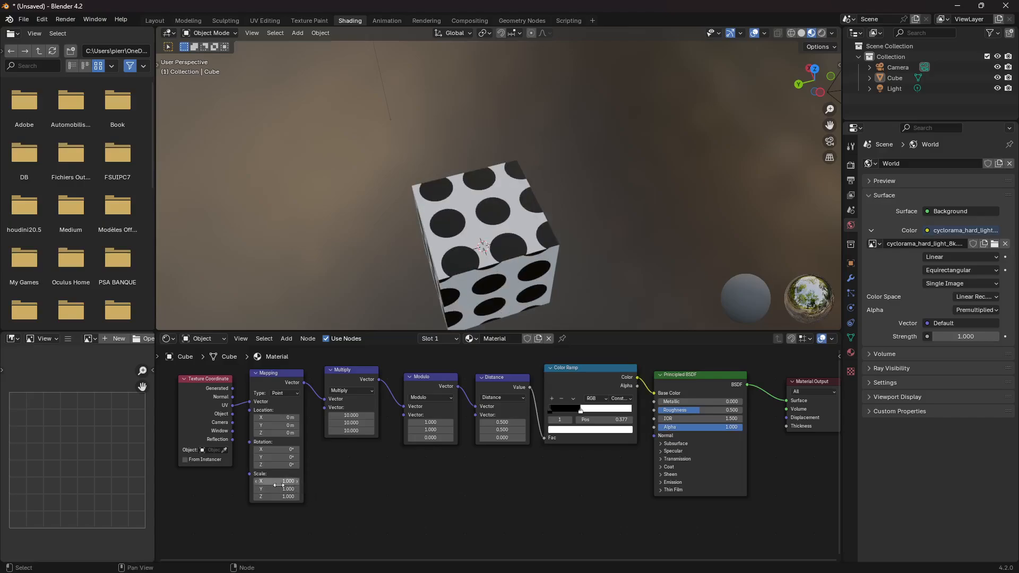
{"action": "left_click_drag", "start_coordinate": [276, 481], "coordinate": [387, 497]}
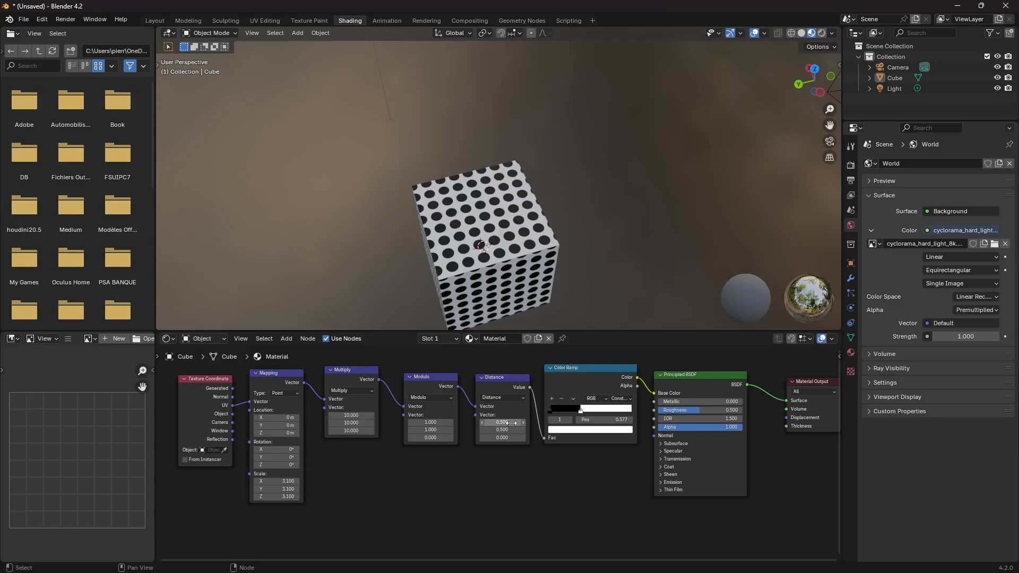
{"action": "mouse_move", "coordinate": [580, 411]}
{"action": "left_mouse_down"}
{"action": "mouse_move", "coordinate": [591, 411]}
{"action": "mouse_move", "coordinate": [581, 411]}
{"action": "left_mouse_up"}
{"action": "middle_click_drag", "start_coordinate": [511, 251], "coordinate": [472, 246]}
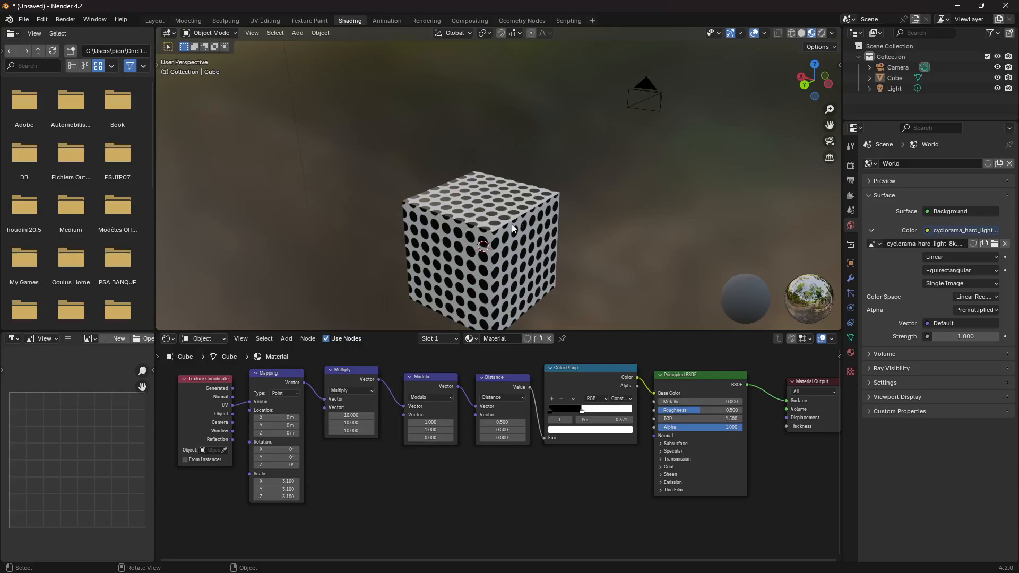
Reposition the Principled BSDF and Color Ramp nodes, and try an Alpha of 0 before restoring it to 1.
{"action": "mouse_move", "coordinate": [679, 373]}
{"action": "left_mouse_down"}
{"action": "mouse_move", "coordinate": [693, 362]}
{"action": "mouse_move", "coordinate": [667, 410]}
{"action": "mouse_move", "coordinate": [669, 381]}
{"action": "left_mouse_up"}
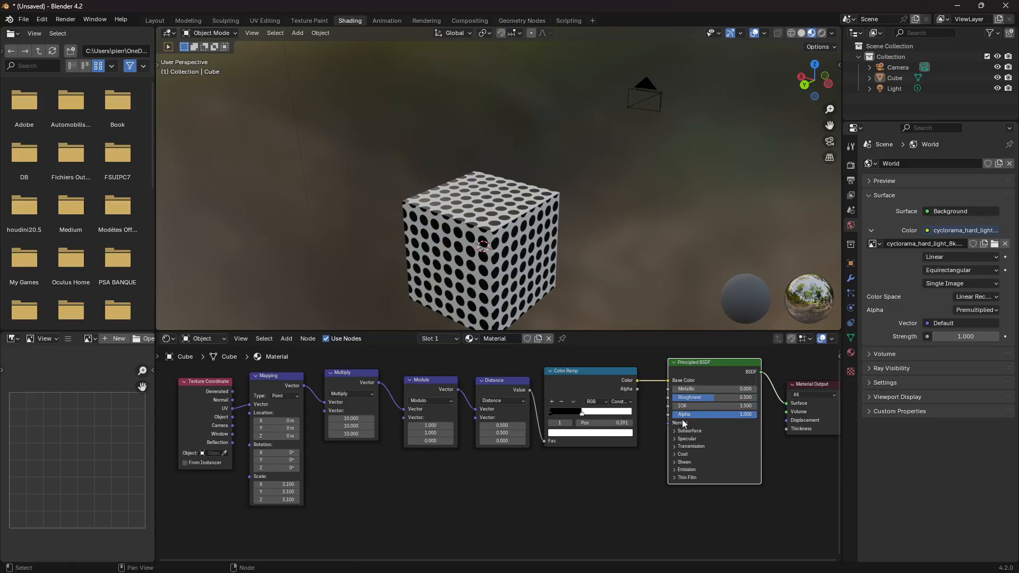
{"action": "left_click", "coordinate": [578, 501]}
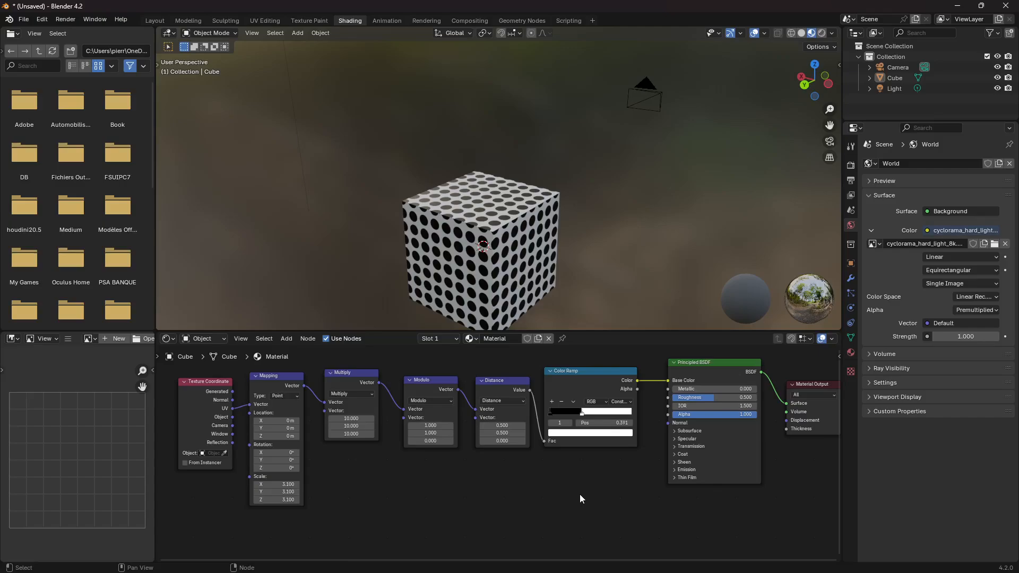
{"action": "left_click_drag", "start_coordinate": [755, 414], "coordinate": [686, 409]}
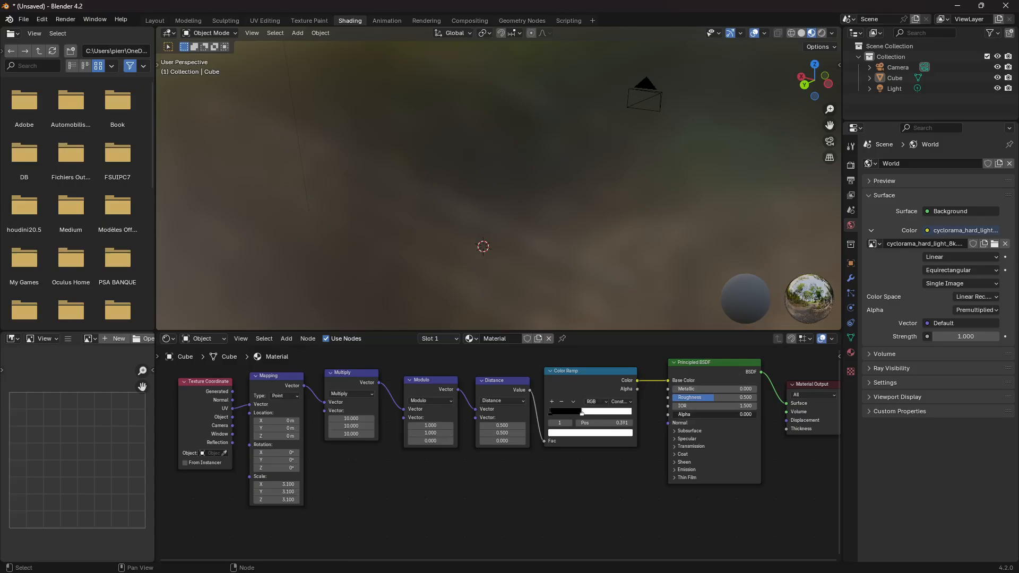
{"action": "left_click_drag", "start_coordinate": [677, 414], "coordinate": [759, 427]}
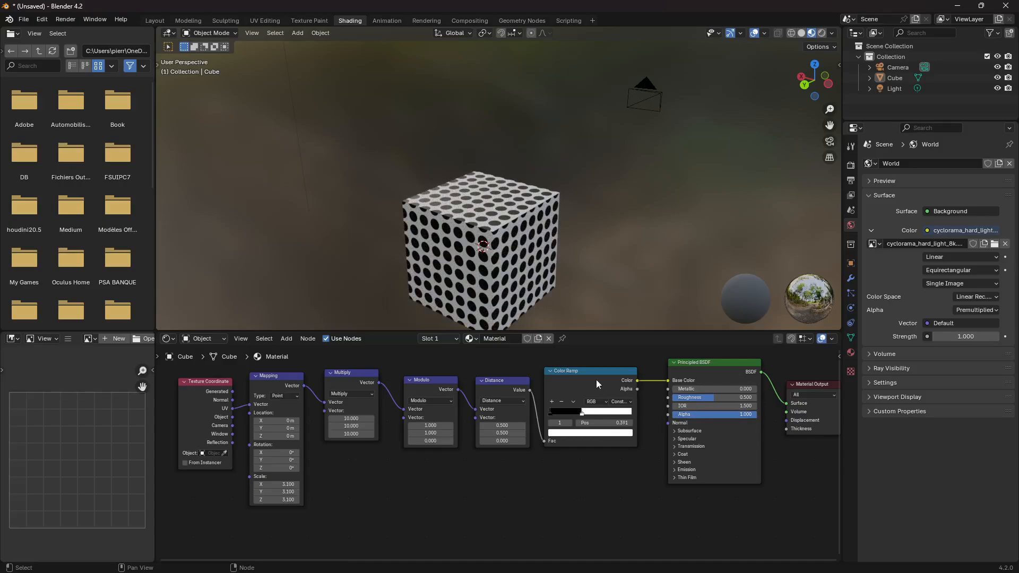
{"action": "left_click_drag", "start_coordinate": [586, 372], "coordinate": [588, 371]}
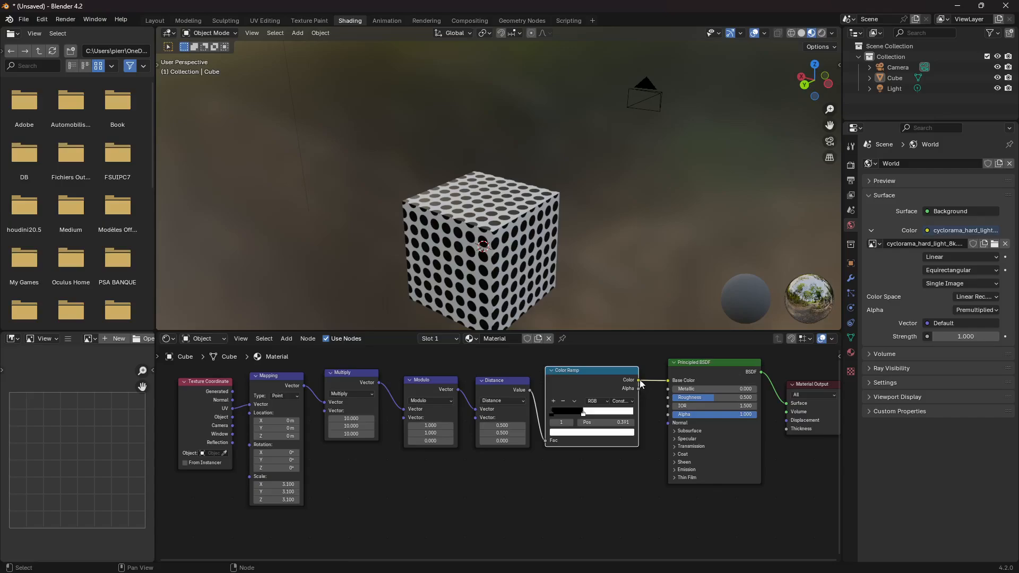
Disconnect the Color Ramp from Base Color, link its Color output to the Principled BSDF's Alpha, and preview the cube in Rendered shading.
{"action": "right_click_drag", "start_coordinate": [651, 374], "coordinate": [635, 410], "text": "ctrl"}
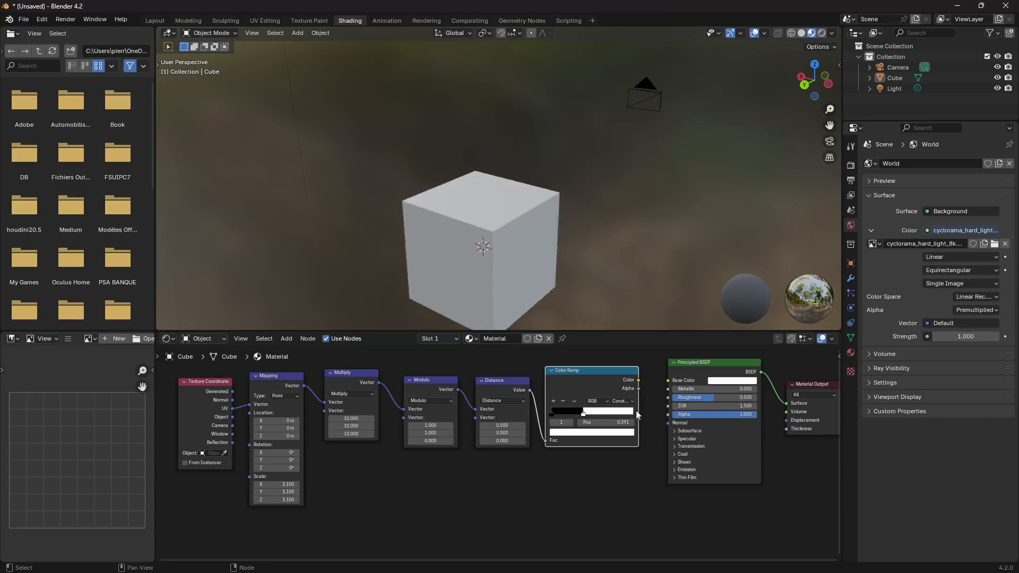
{"action": "left_click_drag", "start_coordinate": [638, 381], "coordinate": [667, 381]}
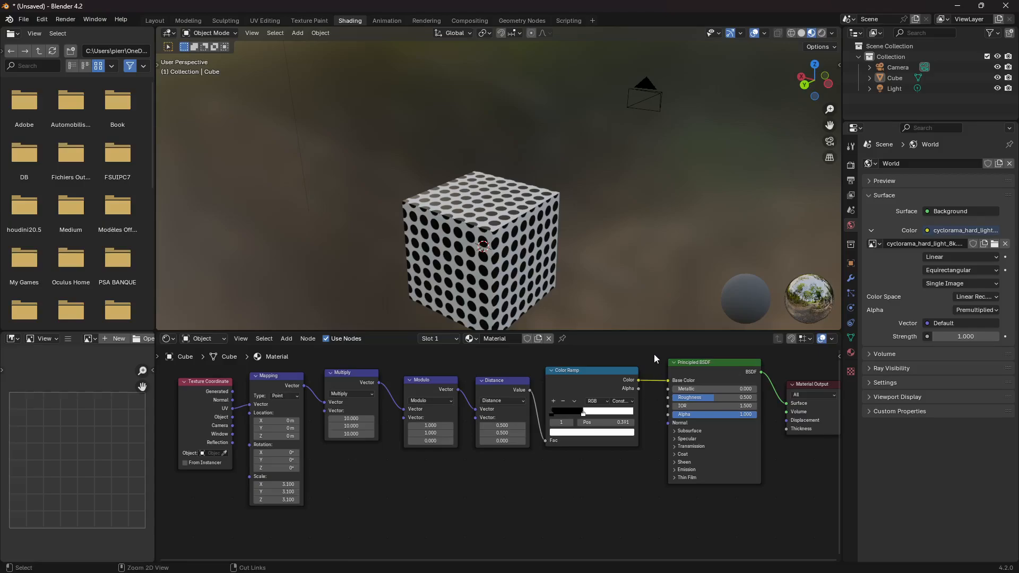
{"action": "right_click_drag", "start_coordinate": [654, 353], "coordinate": [651, 415], "text": "ctrl"}
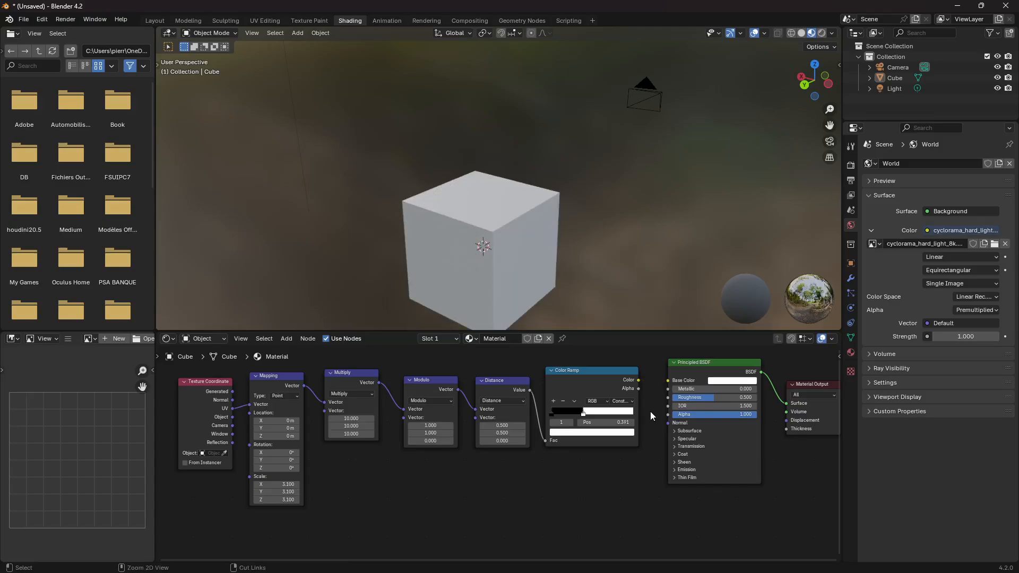
{"action": "key", "text": "ctrl+z"}
{"action": "left_click_drag", "start_coordinate": [638, 380], "coordinate": [668, 414]}
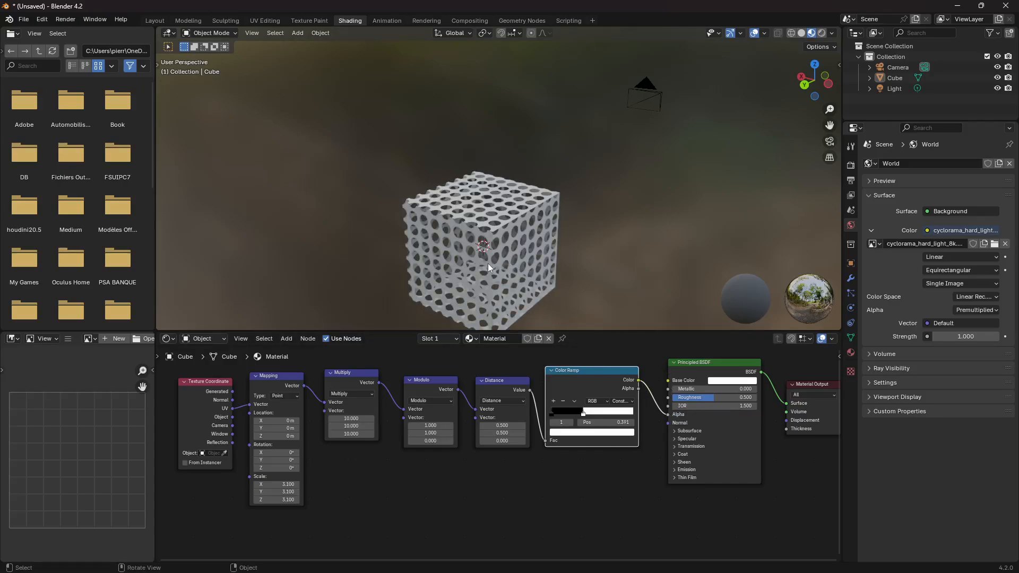
{"action": "mouse_move", "coordinate": [488, 263]}
{"action": "middle_mouse_down"}
{"action": "mouse_move", "coordinate": [574, 234]}
{"action": "mouse_move", "coordinate": [593, 255]}
{"action": "mouse_move", "coordinate": [488, 250]}
{"action": "middle_mouse_up"}
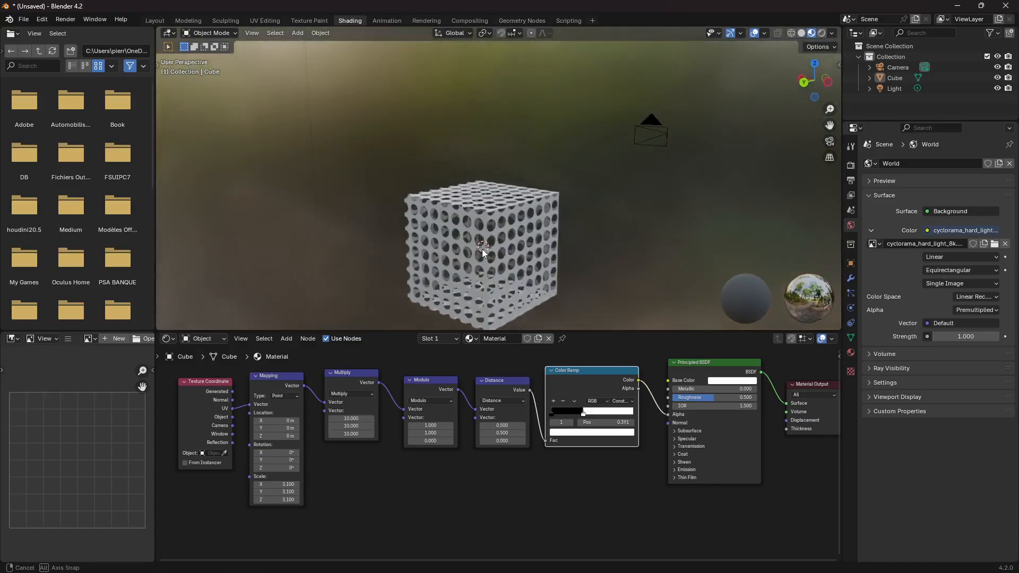
{"action": "left_click", "coordinate": [821, 33]}
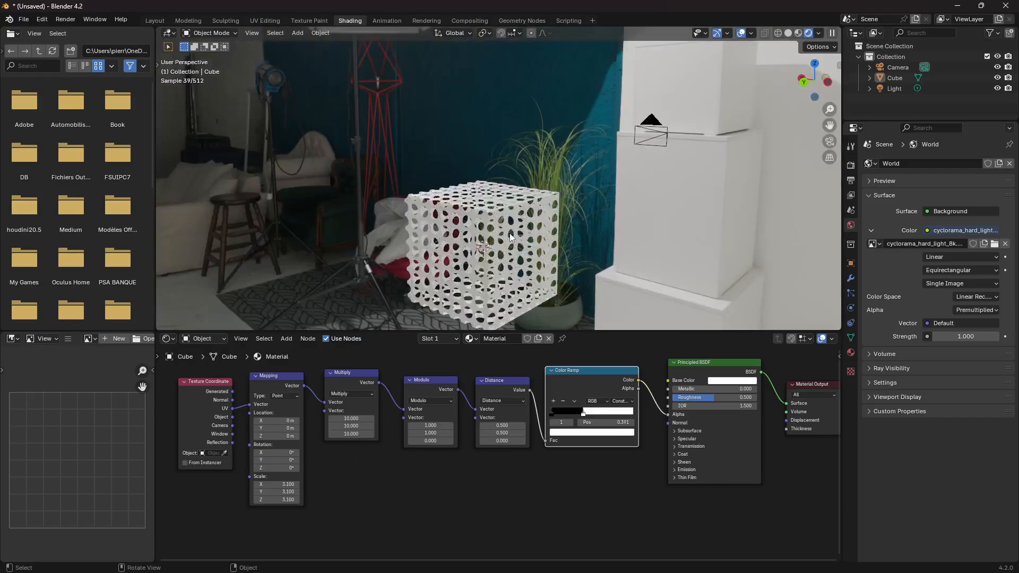
Add a plane mesh at the cube's centre and rotate it 90° about the X axis.
{"action": "key", "text": "shift+a"}
{"action": "mouse_move", "coordinate": [528, 225]}
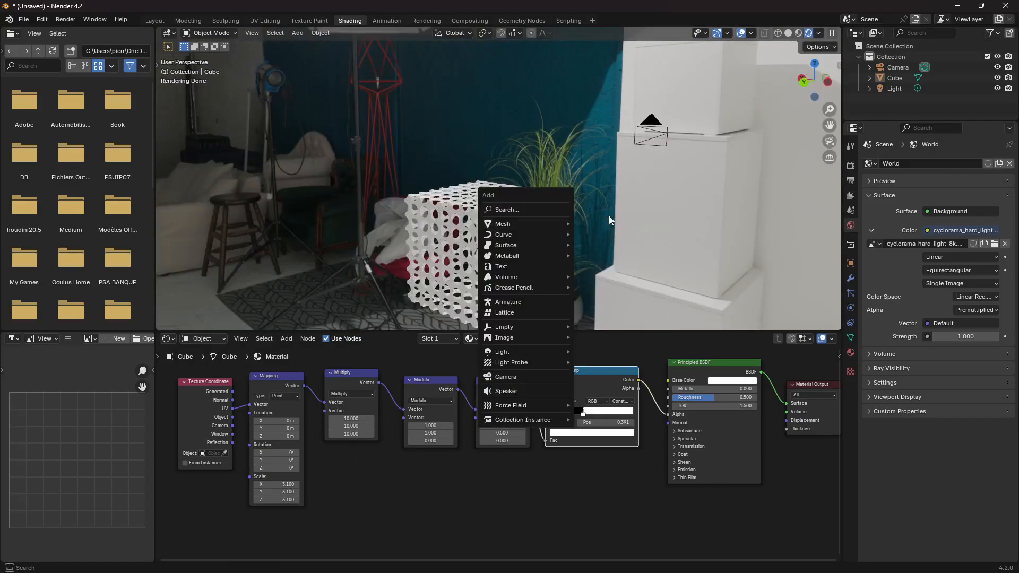
{"action": "left_click", "coordinate": [588, 224]}
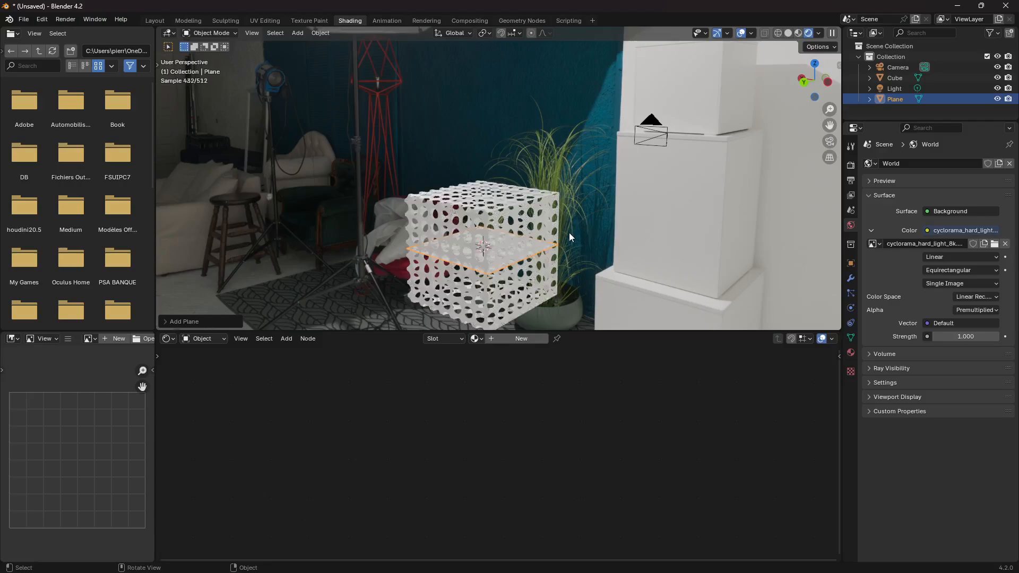
{"action": "type", "text": "rx90"}
{"action": "key", "text": "Return"}
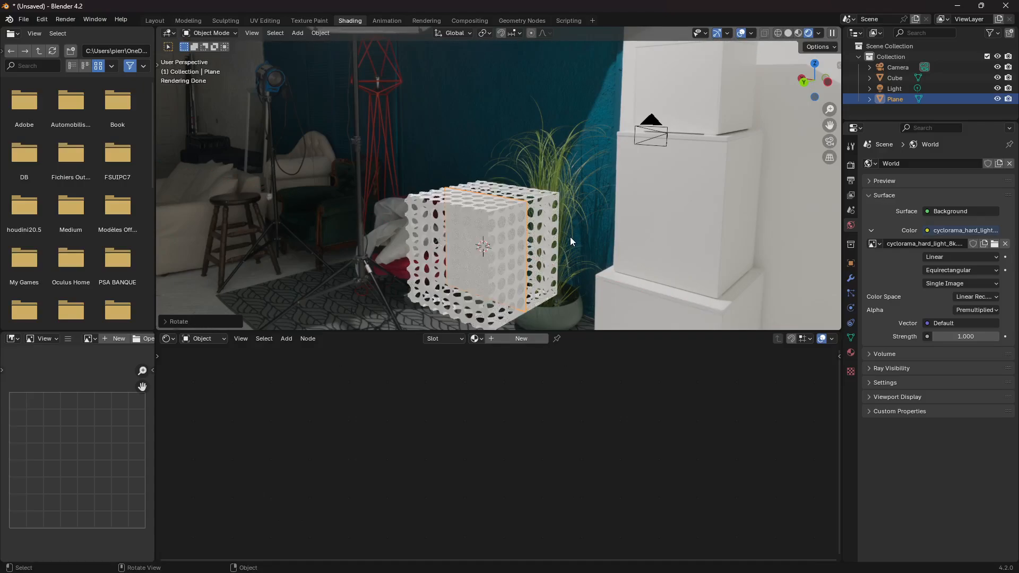
Scale the upright plane up until it is clearly larger than the cube and apply all its transforms.
{"action": "key", "text": "s"}
{"action": "left_click", "coordinate": [673, 278]}
{"action": "key", "text": "ctrl+a"}
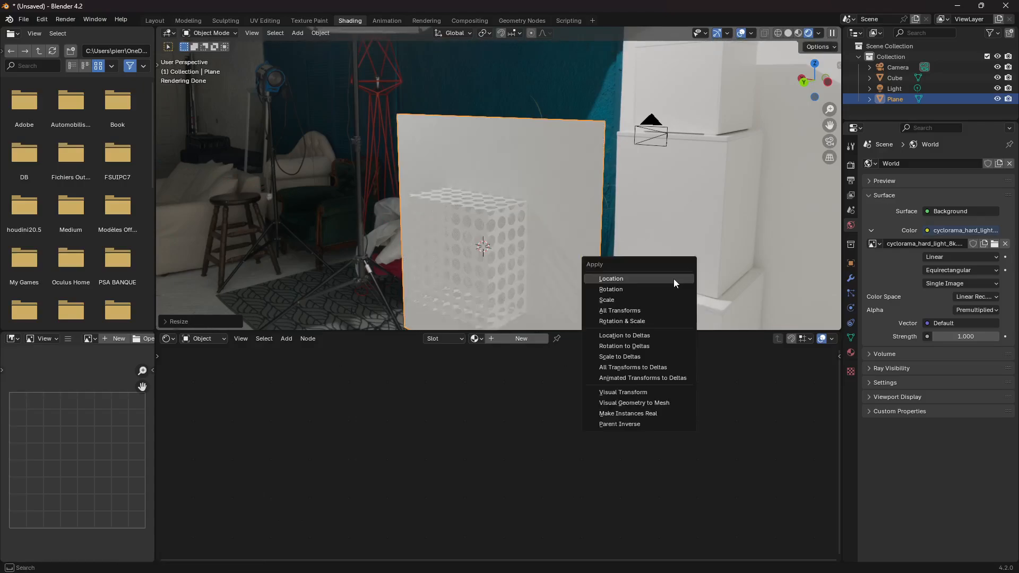
{"action": "left_click", "coordinate": [649, 310]}
Move the plane along the global Y axis so it stands as a wall beside the cube.
{"action": "key", "text": "g"}
{"action": "key", "text": "y"}
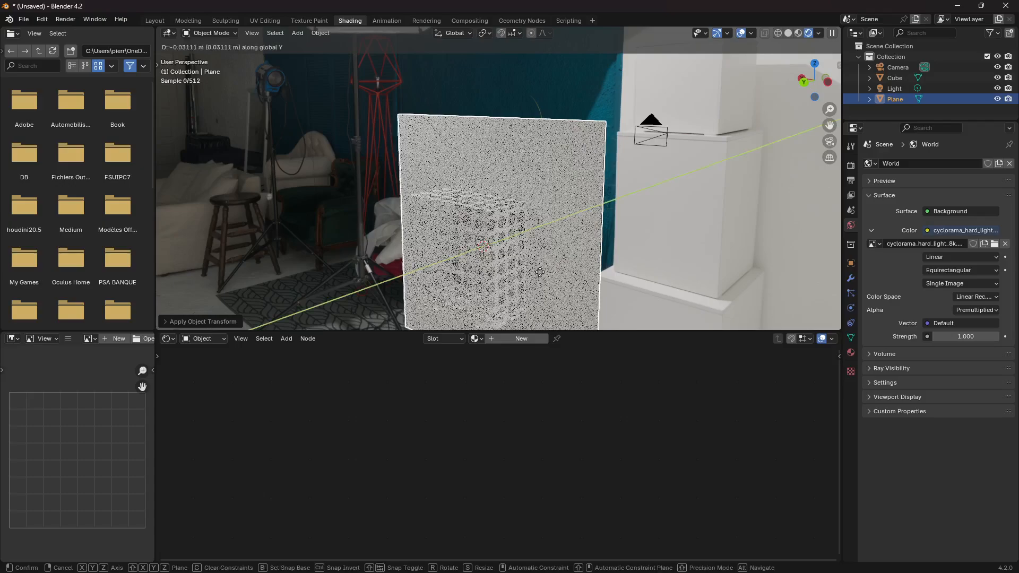
{"action": "left_click", "coordinate": [594, 257]}
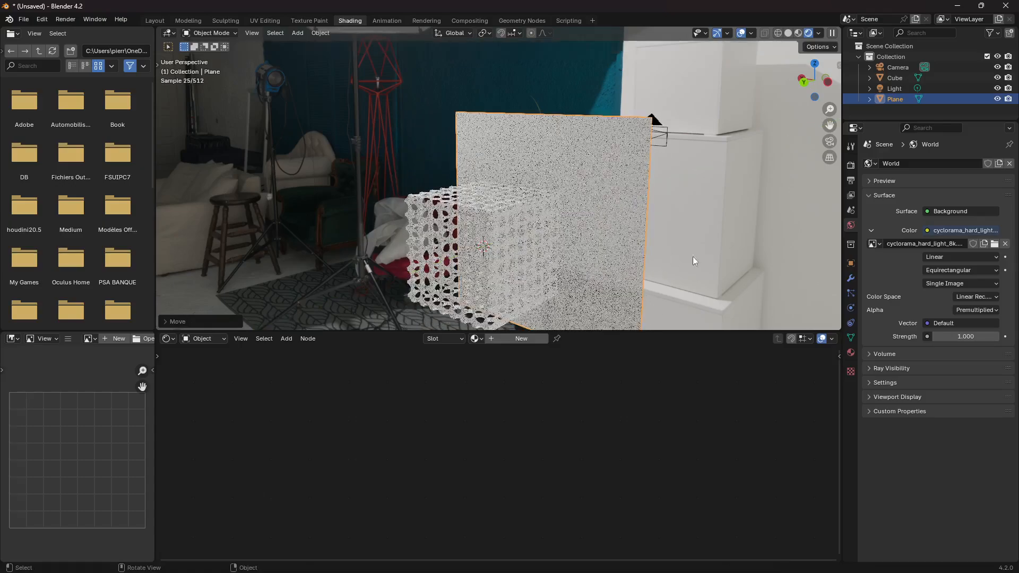
Move the light to the side of the cube opposite the plane.
{"action": "left_click", "coordinate": [902, 88]}
{"action": "key", "text": "g"}
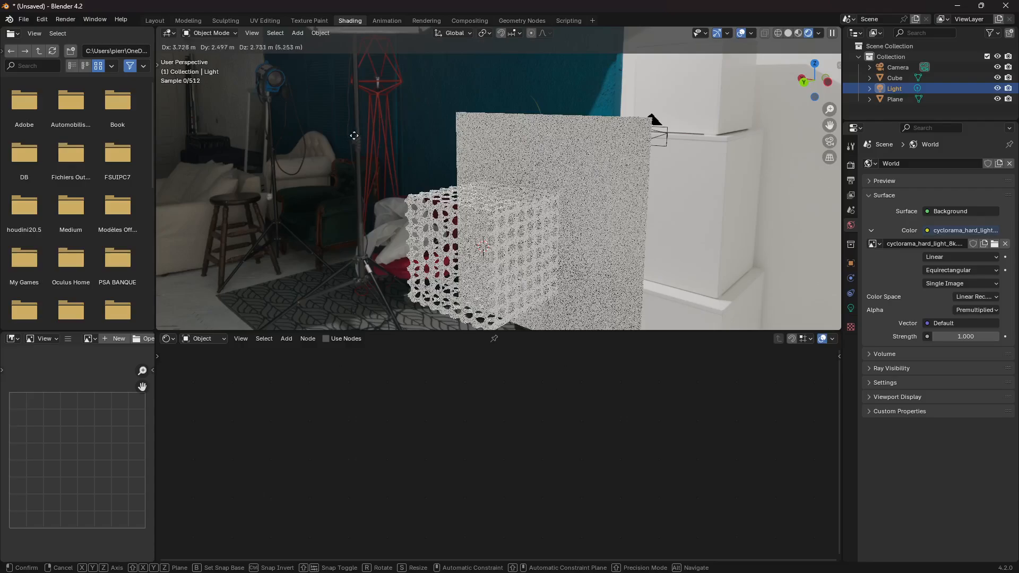
{"action": "left_click", "coordinate": [317, 241]}
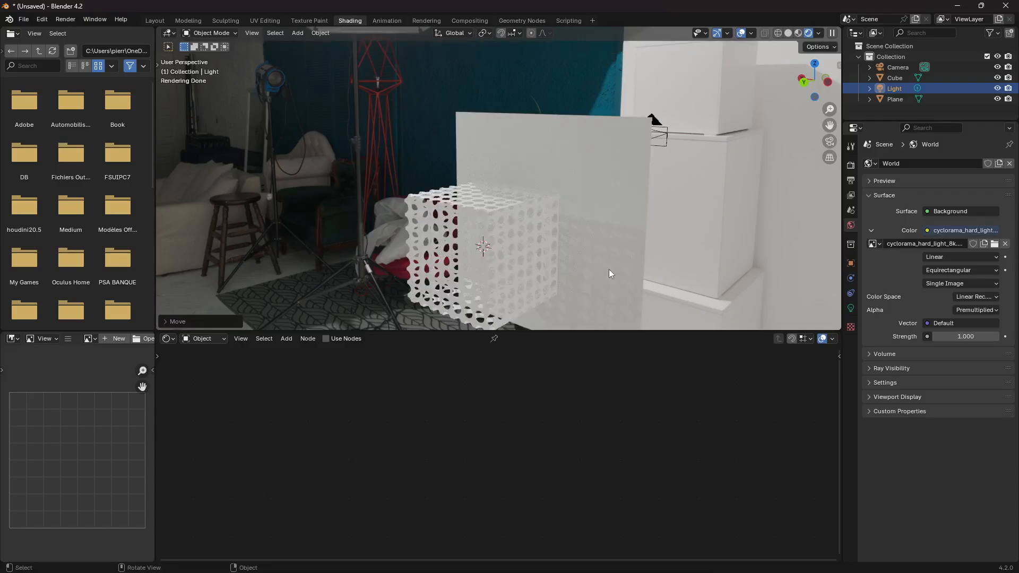
Examine the perforated cube and its shadow on the plane from several angles, comparing Solid, Material Preview and Rendered shading.
{"action": "middle_click_drag", "start_coordinate": [570, 244], "coordinate": [581, 213]}
{"action": "scroll", "coordinate": [596, 250], "scroll_direction": "down", "scroll_amount": 2}
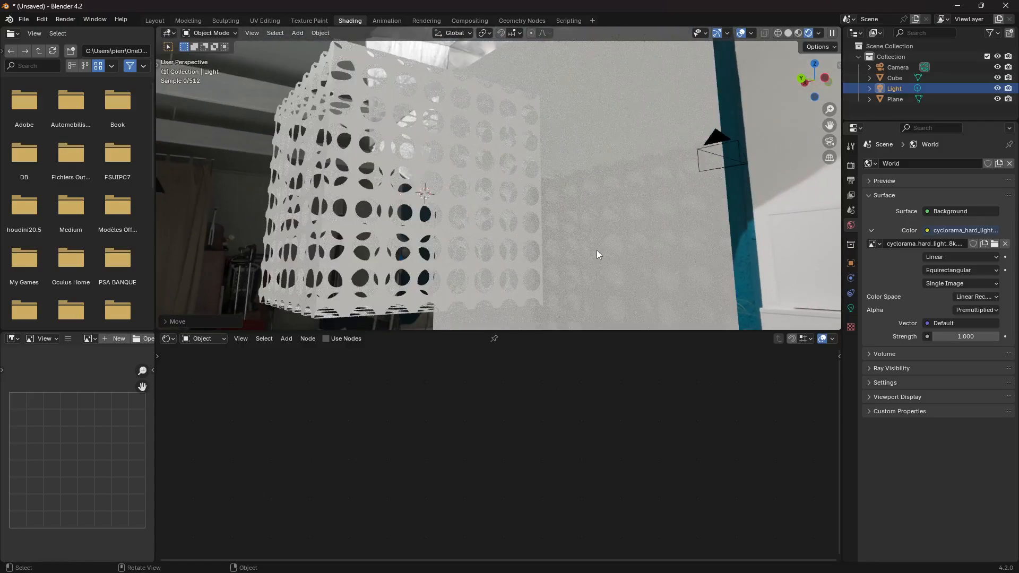
{"action": "middle_click_drag", "start_coordinate": [508, 228], "coordinate": [507, 261]}
{"action": "left_click", "coordinate": [523, 231]}
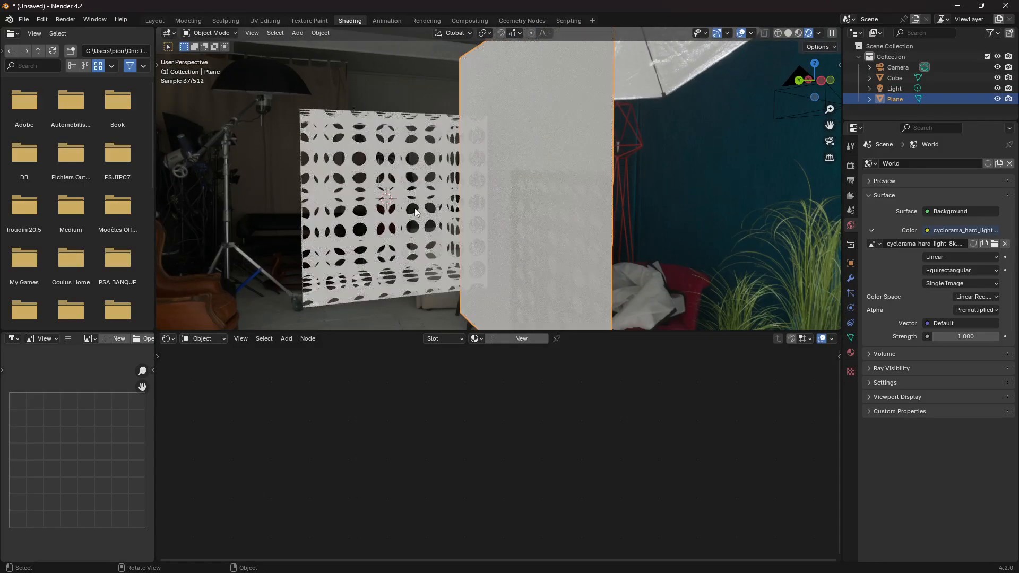
{"action": "left_click", "coordinate": [442, 237]}
{"action": "left_click", "coordinate": [788, 33]}
{"action": "mouse_move", "coordinate": [419, 206]}
{"action": "middle_mouse_down"}
{"action": "mouse_move", "coordinate": [412, 188]}
{"action": "mouse_move", "coordinate": [407, 218]}
{"action": "middle_mouse_up"}
{"action": "scroll", "coordinate": [412, 198], "scroll_direction": "down", "scroll_amount": 3}
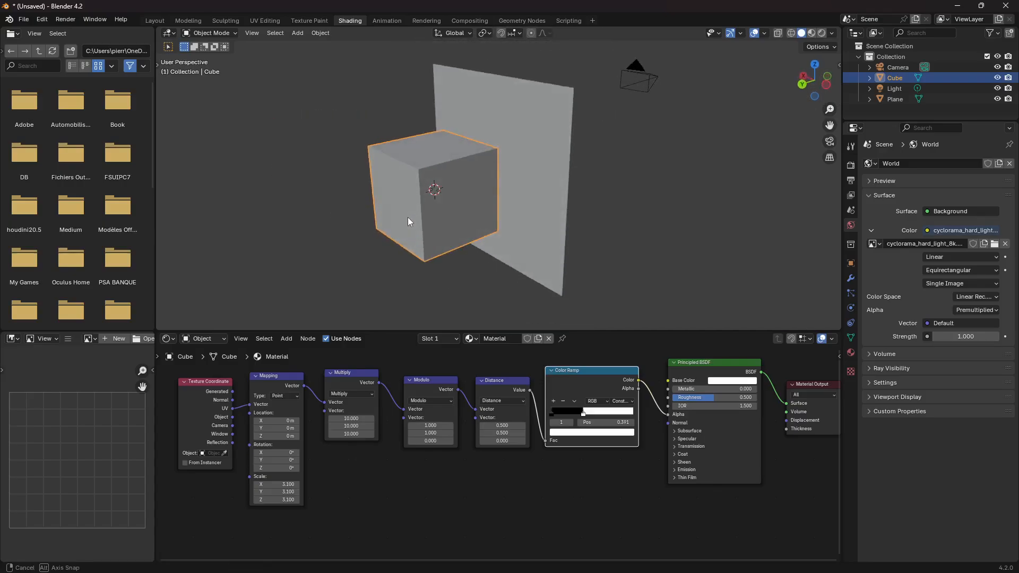
{"action": "left_click", "coordinate": [810, 33]}
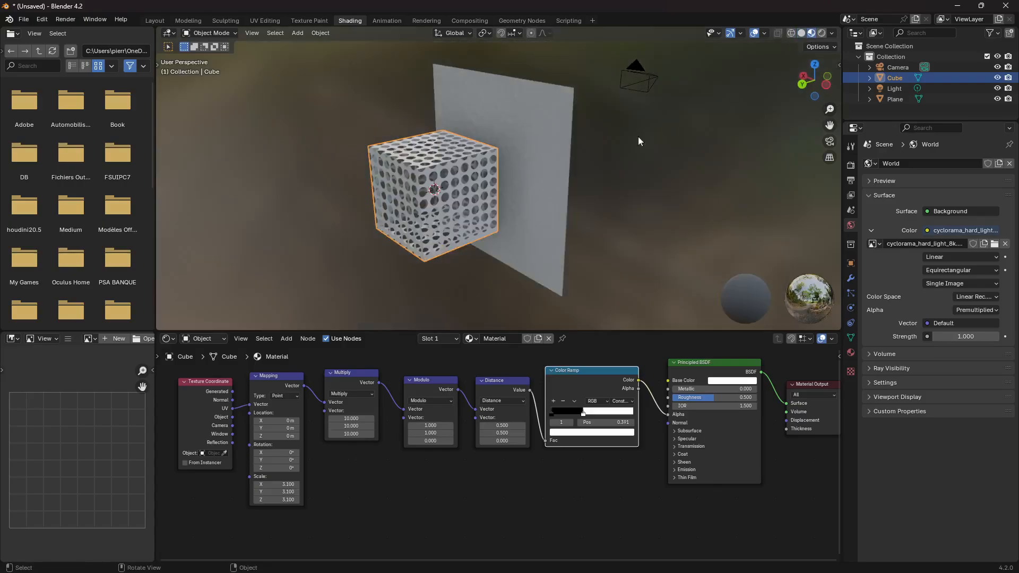
{"action": "mouse_move", "coordinate": [492, 190]}
{"action": "middle_mouse_down"}
{"action": "mouse_move", "coordinate": [651, 169]}
{"action": "mouse_move", "coordinate": [636, 195]}
{"action": "mouse_move", "coordinate": [498, 194]}
{"action": "middle_mouse_up"}
{"action": "left_click", "coordinate": [821, 34]}
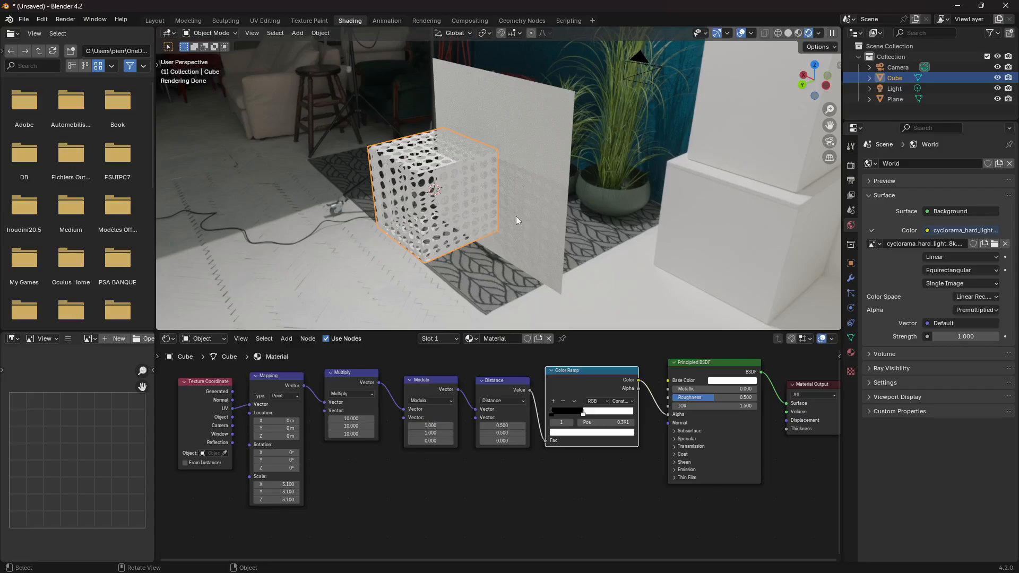
{"action": "middle_click_drag", "start_coordinate": [569, 200], "coordinate": [489, 190]}
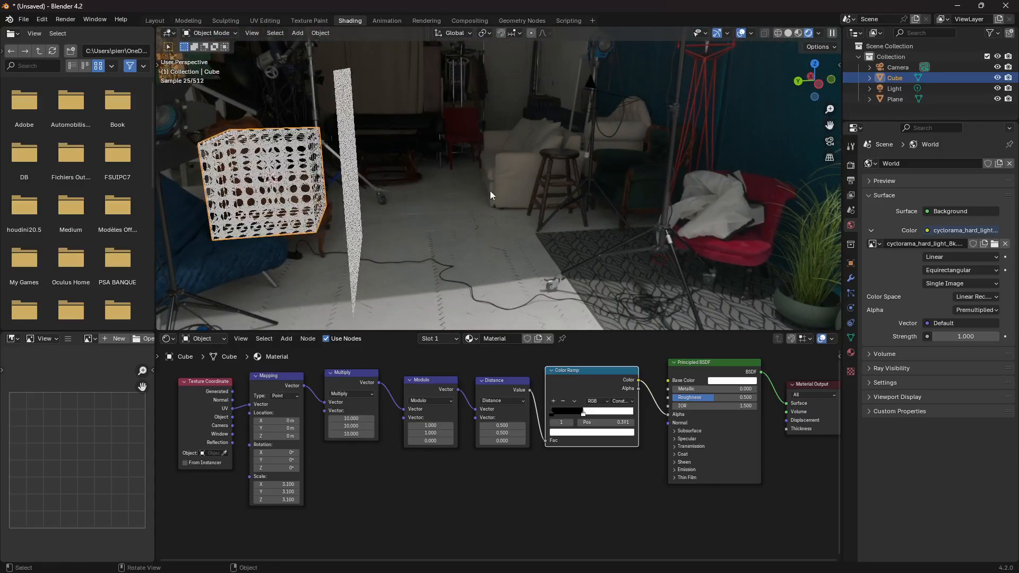
Add a cylinder mesh and move it to the far side of the plane, away from the cube.
{"action": "key", "text": "shift+a"}
{"action": "mouse_move", "coordinate": [485, 193]}
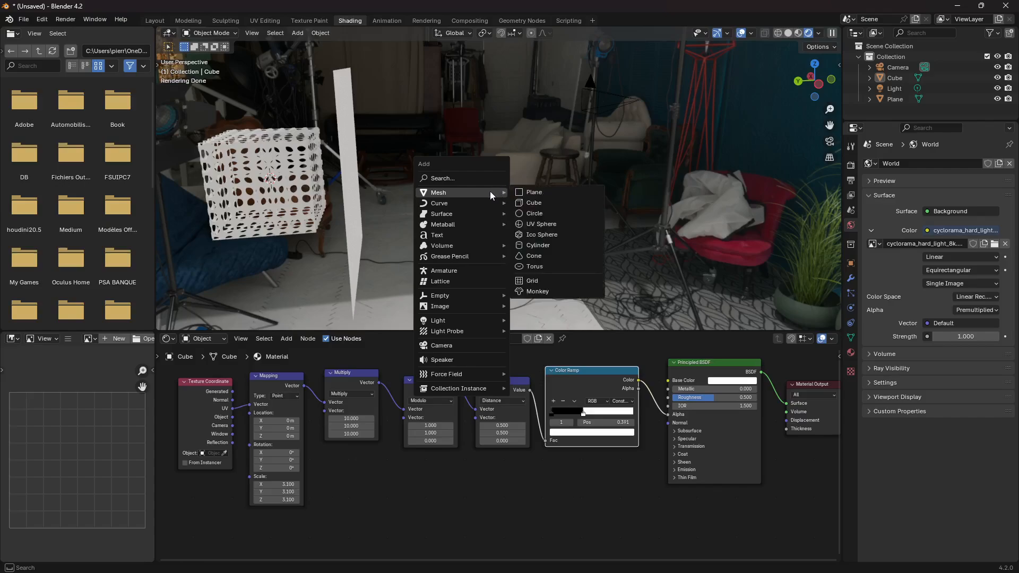
{"action": "left_click", "coordinate": [538, 245]}
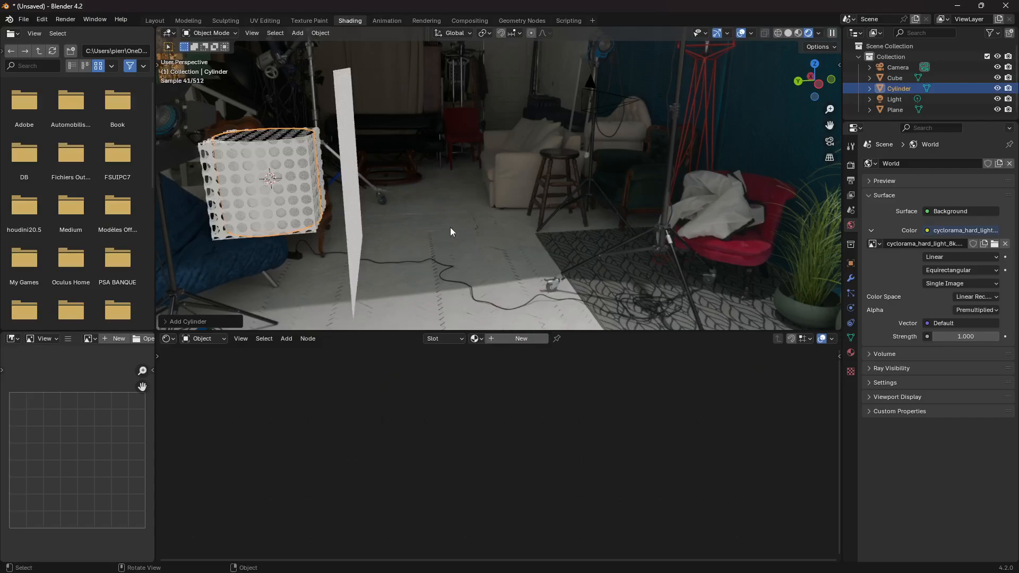
{"action": "key", "text": "g"}
{"action": "left_click", "coordinate": [684, 236]}
Enlarge the cylinder, stretch it by about 1.33 along global Z, and apply all its transforms.
{"action": "key", "text": "s"}
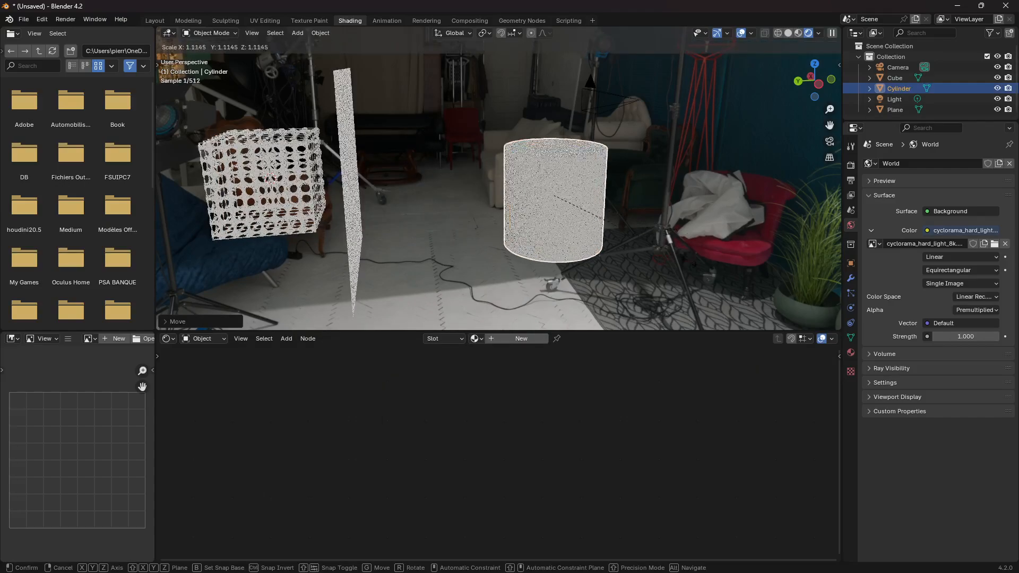
{"action": "left_click", "coordinate": [702, 310]}
{"action": "key", "text": "s"}
{"action": "key", "text": "z"}
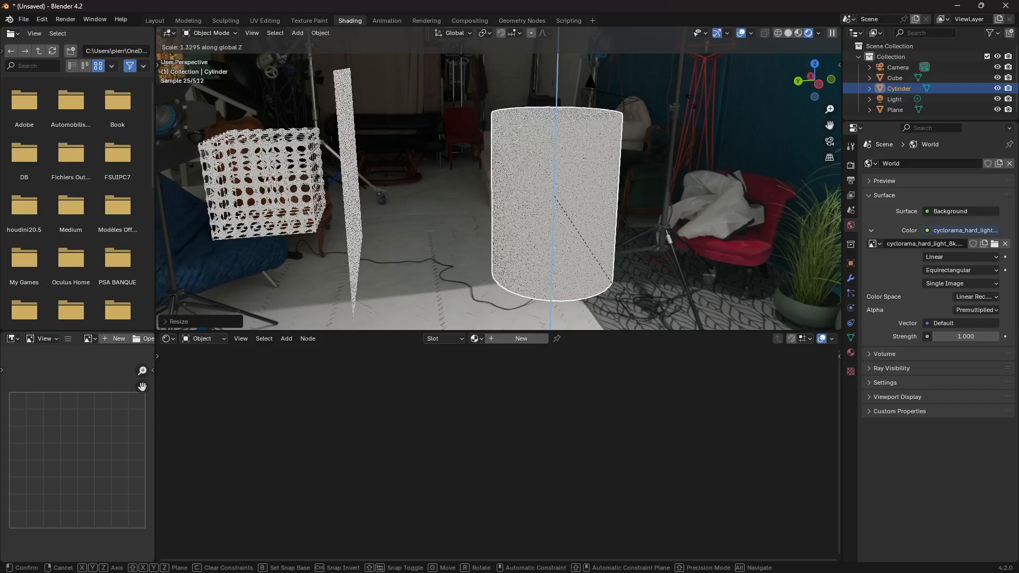
{"action": "key", "text": "Return"}
{"action": "key", "text": "ctrl+a"}
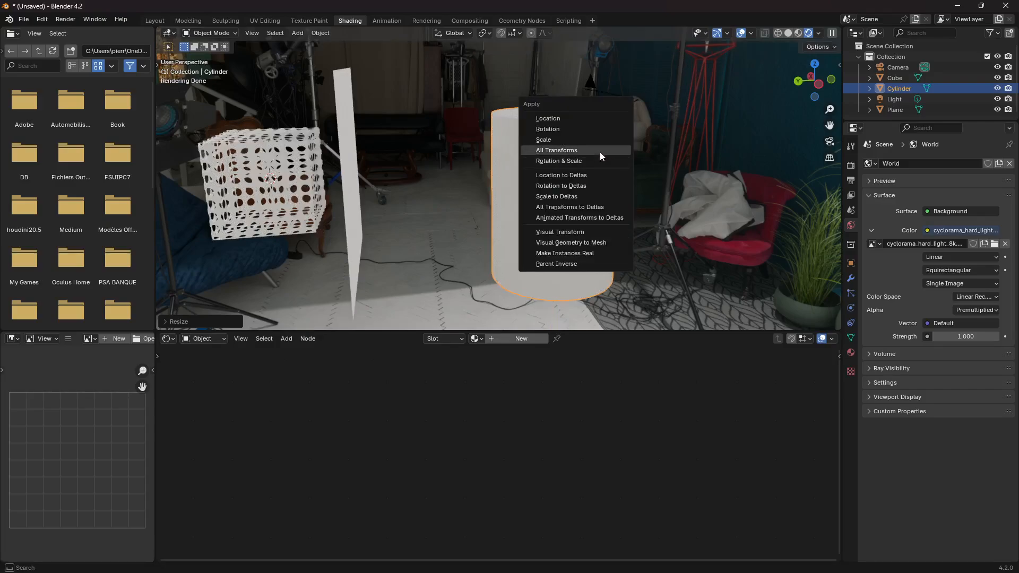
{"action": "left_click", "coordinate": [599, 152]}
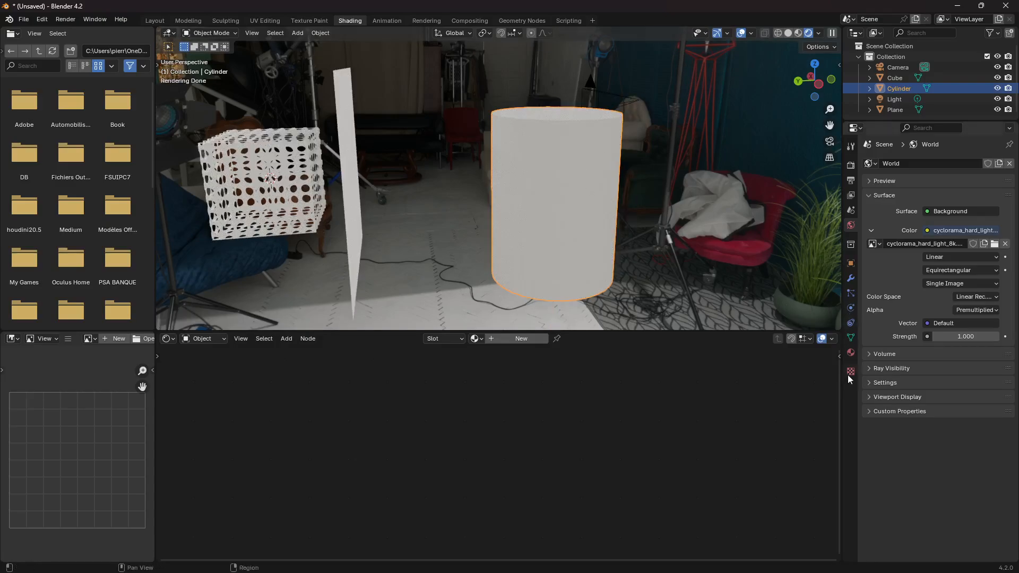
Assign the cube's existing material, named Material, to the cylinder.
{"action": "left_click", "coordinate": [852, 352]}
{"action": "left_click", "coordinate": [875, 208]}
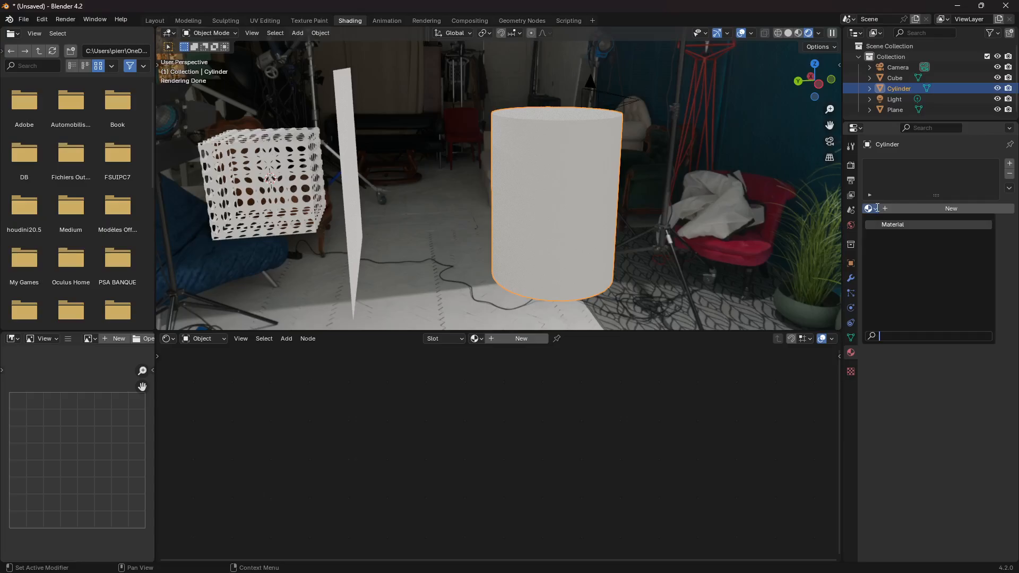
{"action": "left_click", "coordinate": [893, 224]}
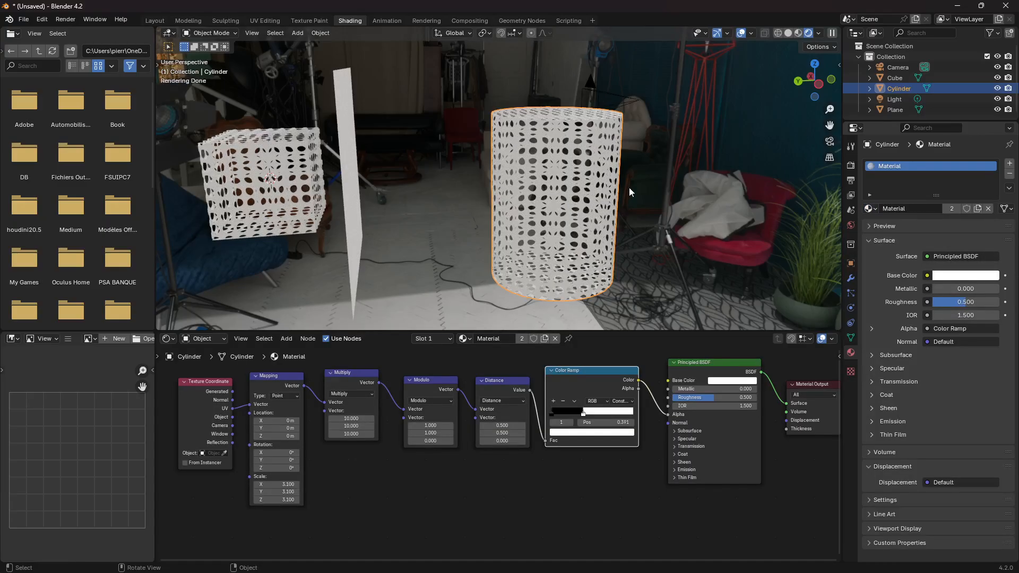
Move the Color Ramp's link on the Principled BSDF from Alpha to Base Color.
{"action": "middle_click_drag", "start_coordinate": [629, 186], "coordinate": [571, 216]}
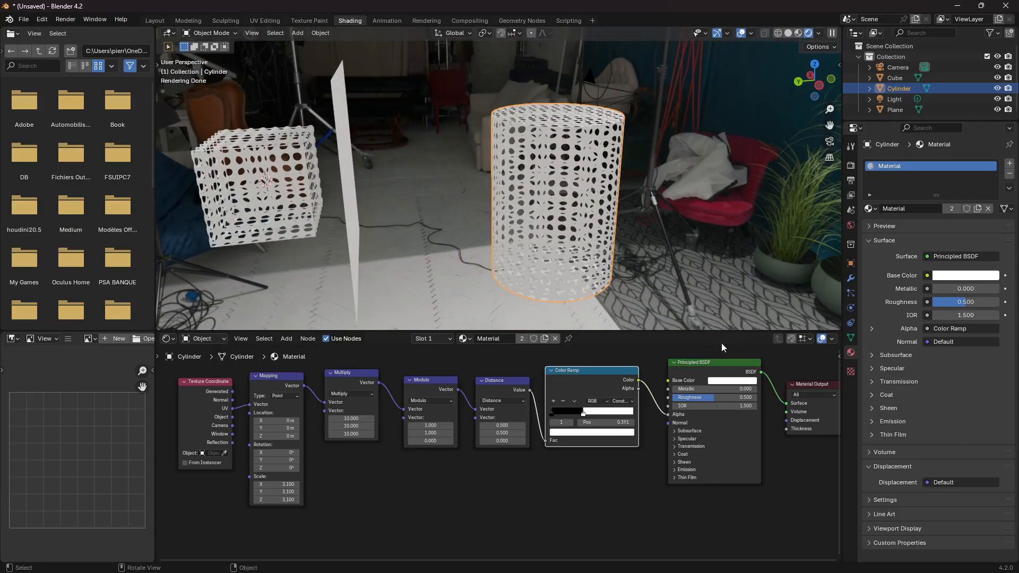
{"action": "left_click_drag", "start_coordinate": [667, 414], "coordinate": [667, 380]}
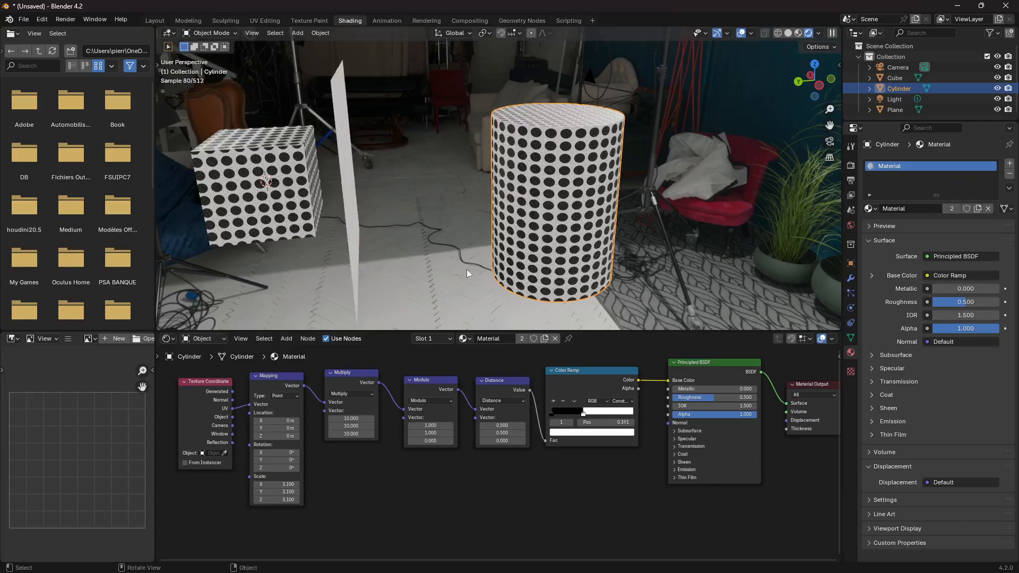
{"action": "middle_click_drag", "start_coordinate": [466, 270], "coordinate": [552, 226]}
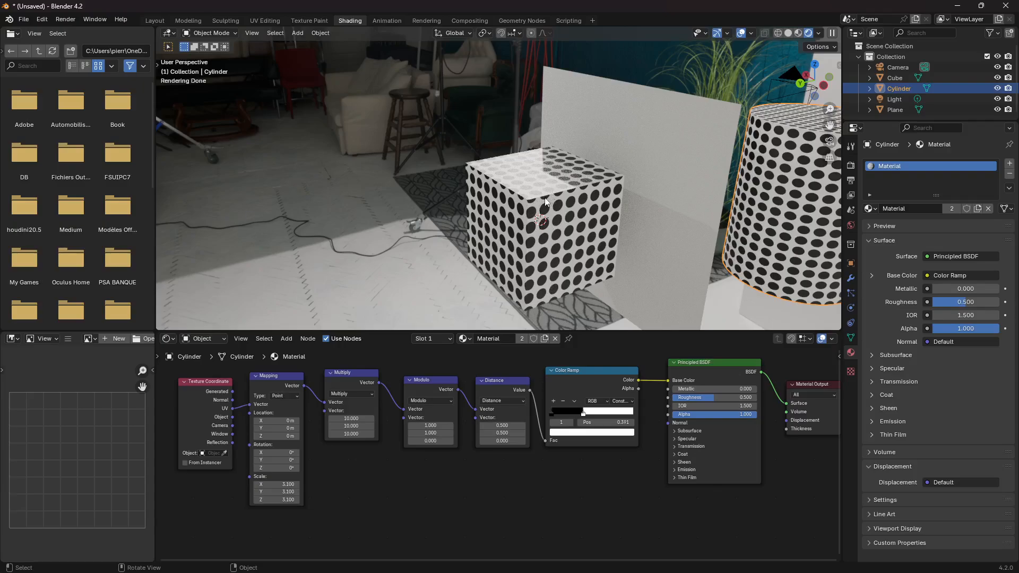
Select the cube and open its UV layout in the UV Editing workspace.
{"action": "left_click", "coordinate": [548, 222]}
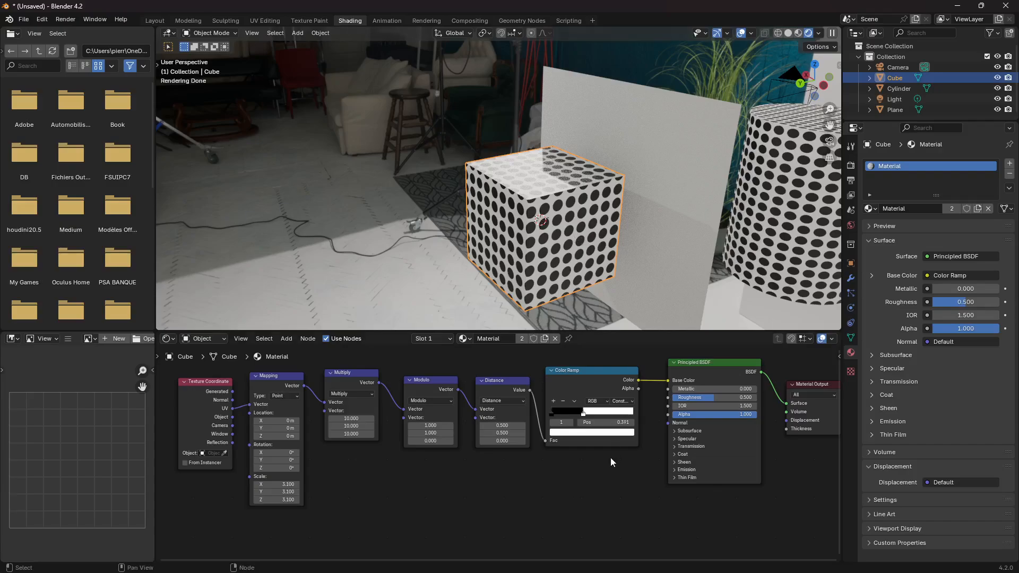
{"action": "middle_click_drag", "start_coordinate": [546, 243], "coordinate": [477, 188], "text": "shift"}
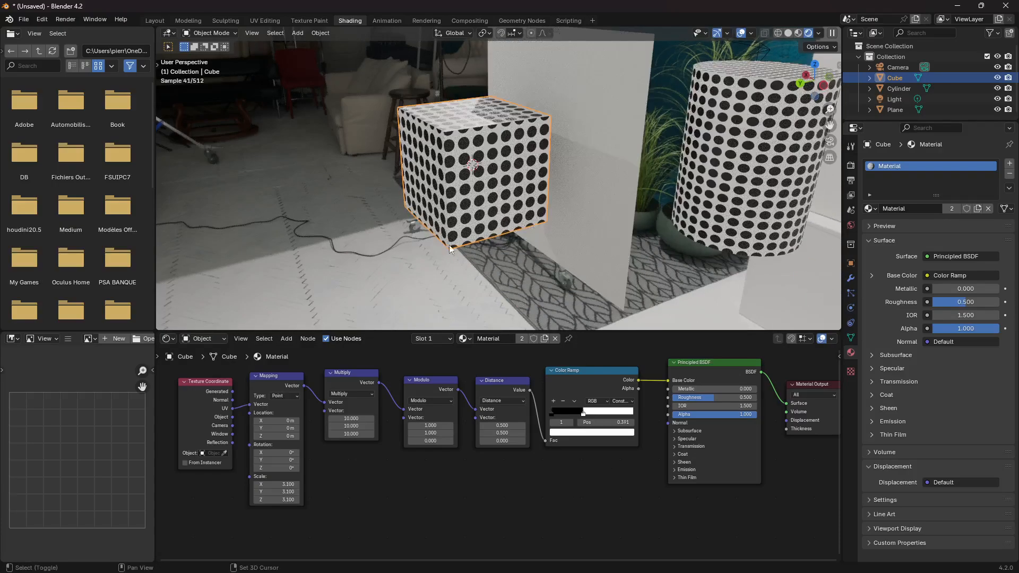
{"action": "left_click_drag", "start_coordinate": [211, 384], "coordinate": [208, 384]}
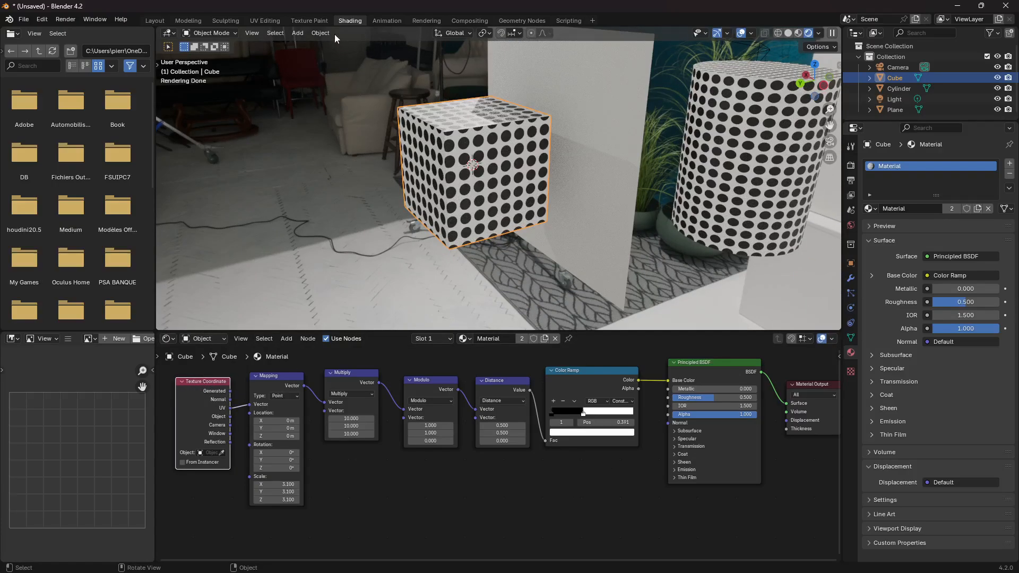
{"action": "left_click", "coordinate": [269, 21]}
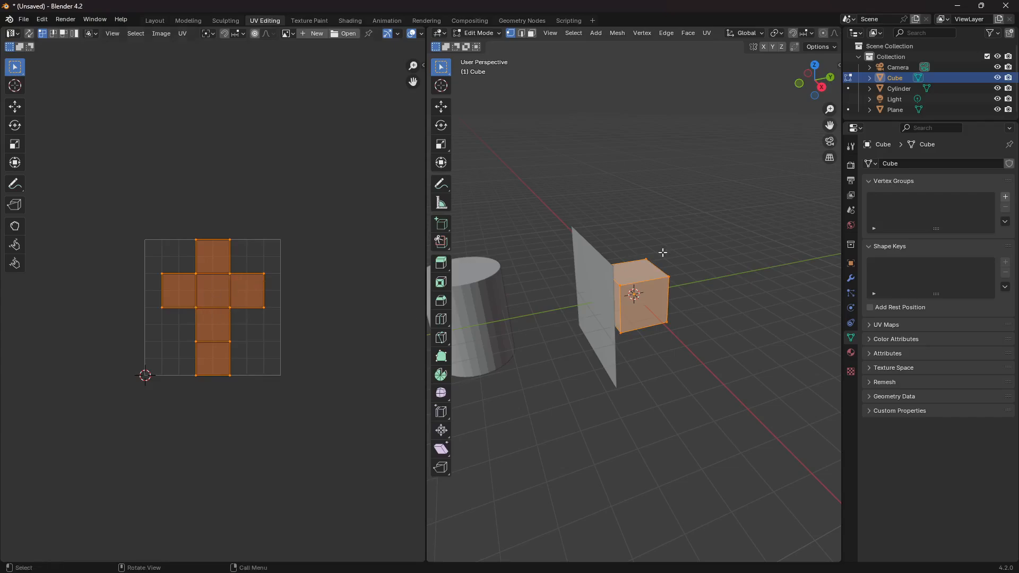
Display the scene in Material Preview and shift the cube's whole UV layout to test how the dot pattern moves across its faces.
{"action": "scroll", "coordinate": [805, 36], "scroll_direction": "down", "scroll_amount": 3}
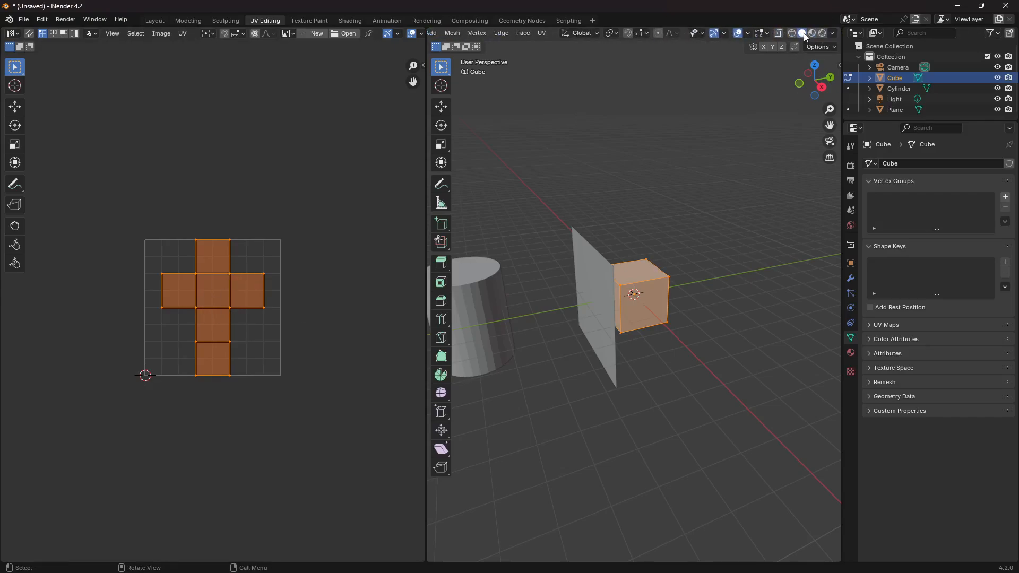
{"action": "left_click", "coordinate": [812, 33]}
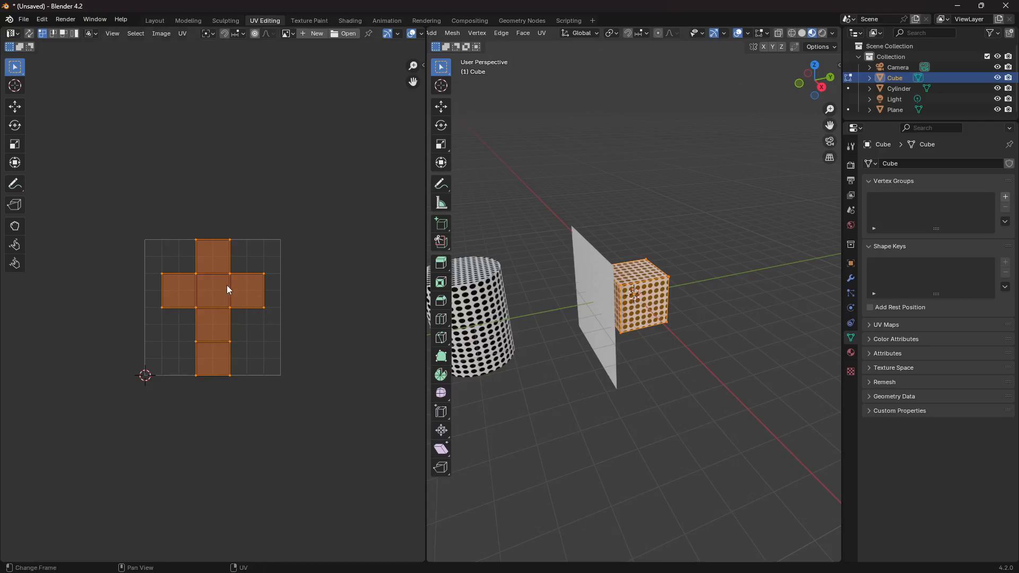
{"action": "key", "text": "g"}
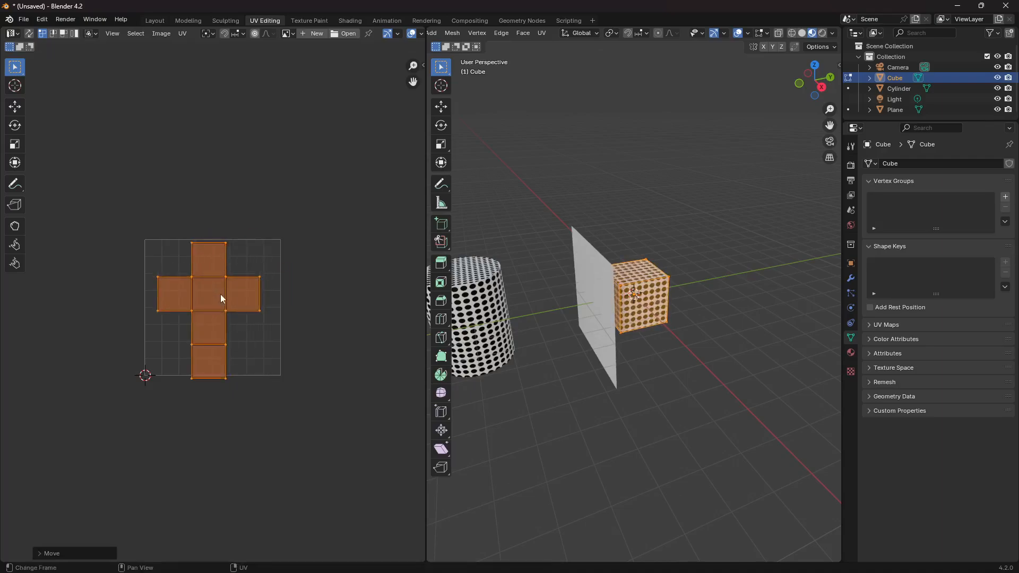
{"action": "left_click", "coordinate": [218, 294]}
{"action": "middle_click_drag", "start_coordinate": [648, 330], "coordinate": [651, 307]}
{"action": "scroll", "coordinate": [650, 304], "scroll_direction": "up", "scroll_amount": 7}
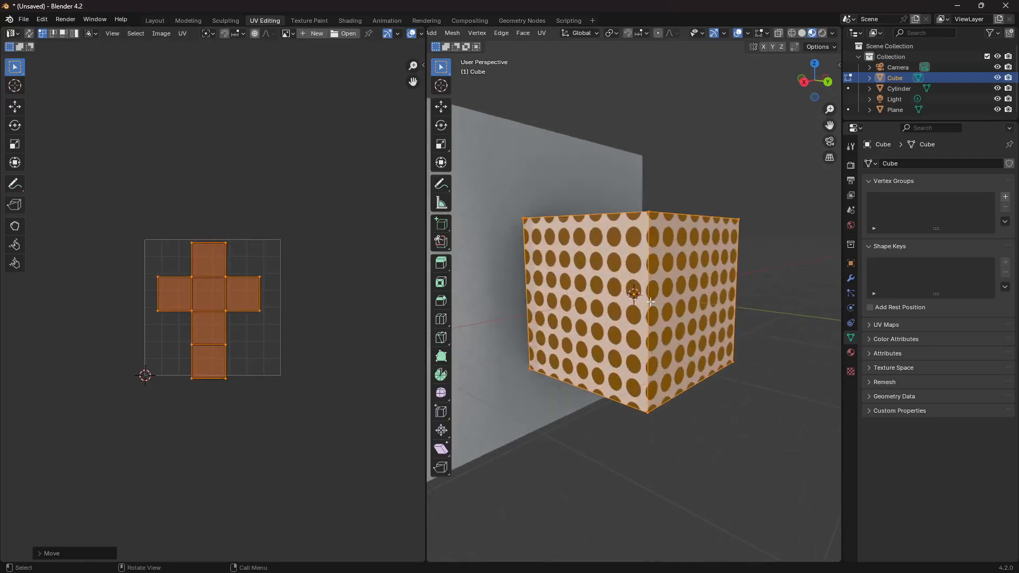
{"action": "key", "text": "g"}
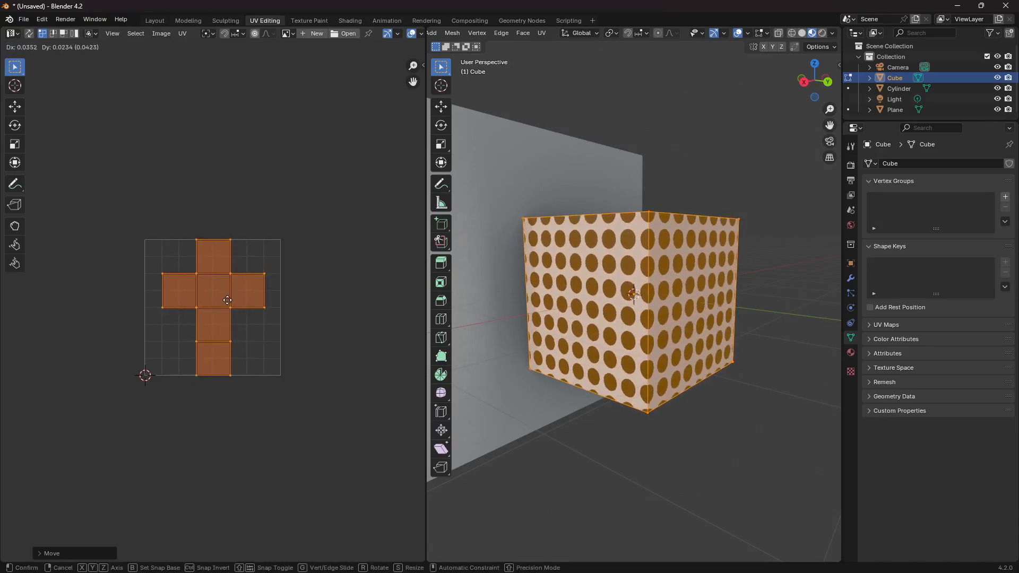
{"action": "left_click", "coordinate": [229, 305]}
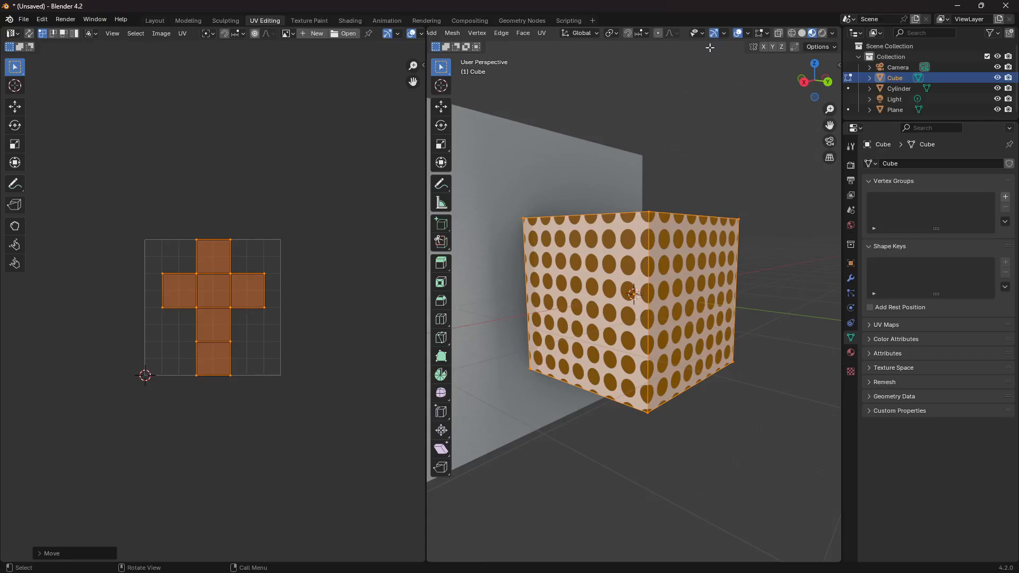
Switch the cube to face selection and select individual side and upper faces to examine their UV squares.
{"action": "scroll", "coordinate": [567, 36], "scroll_direction": "up", "scroll_amount": 5}
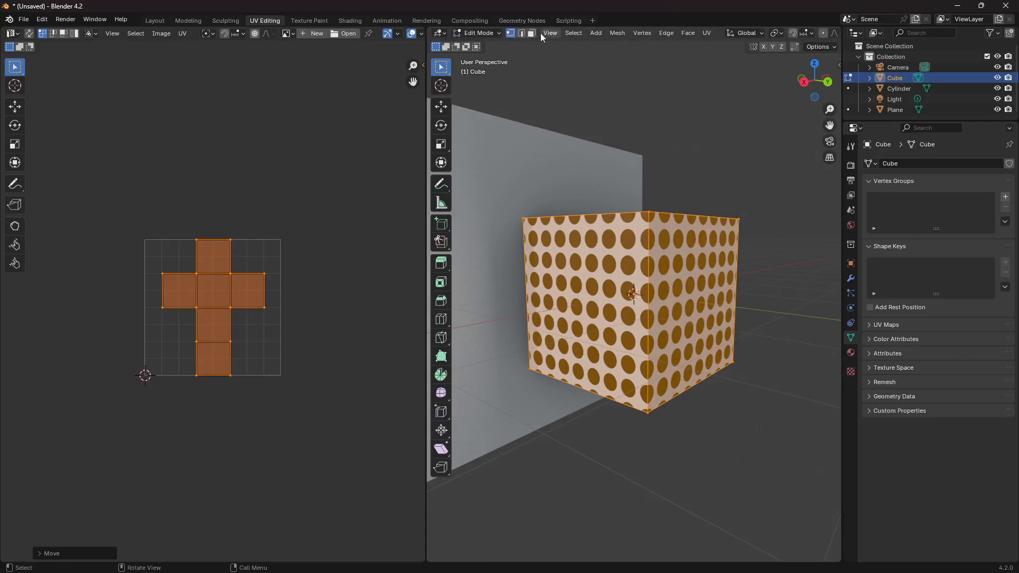
{"action": "left_click", "coordinate": [532, 33]}
{"action": "left_click", "coordinate": [614, 334]}
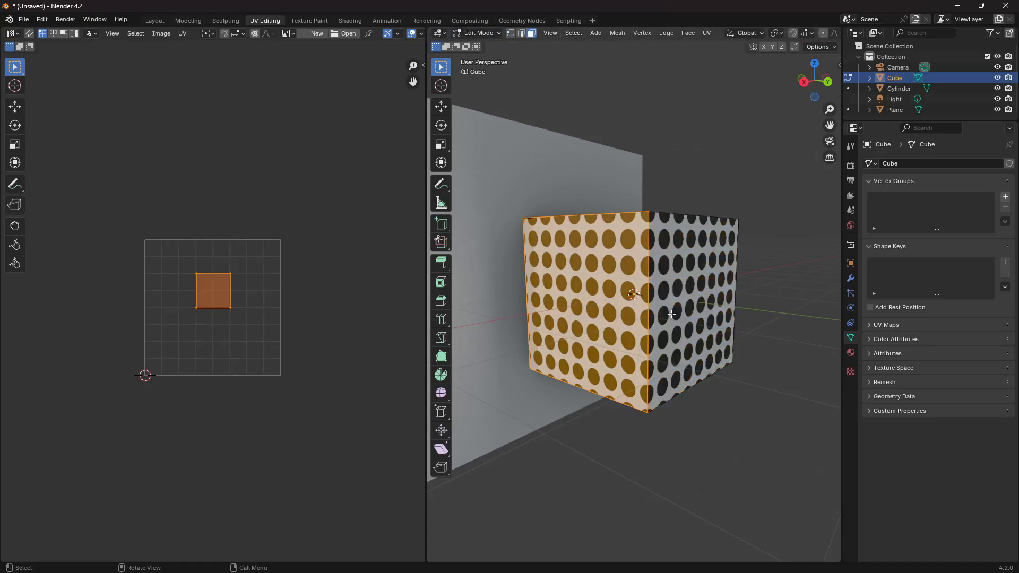
{"action": "left_click", "coordinate": [672, 314]}
{"action": "middle_click_drag", "start_coordinate": [700, 275], "coordinate": [677, 247]}
{"action": "left_click", "coordinate": [677, 248]}
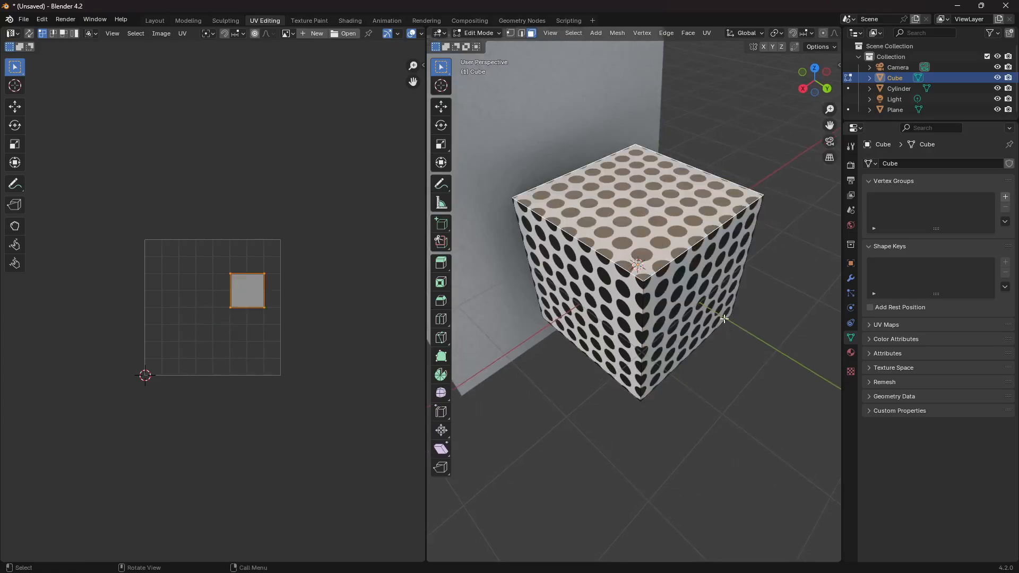
Select one side face of the cube, enlarge its UV square to about 1.2 times and move it slightly.
{"action": "middle_click_drag", "start_coordinate": [724, 318], "coordinate": [614, 282]}
{"action": "left_click", "coordinate": [614, 282]}
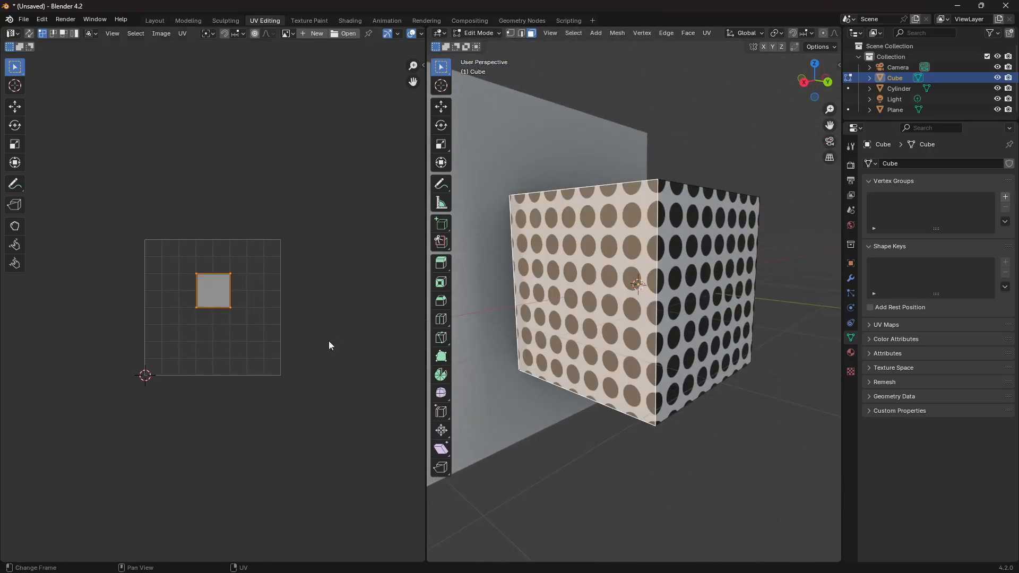
{"action": "left_click", "coordinate": [228, 311]}
{"action": "left_click", "coordinate": [213, 298]}
{"action": "key", "text": "s"}
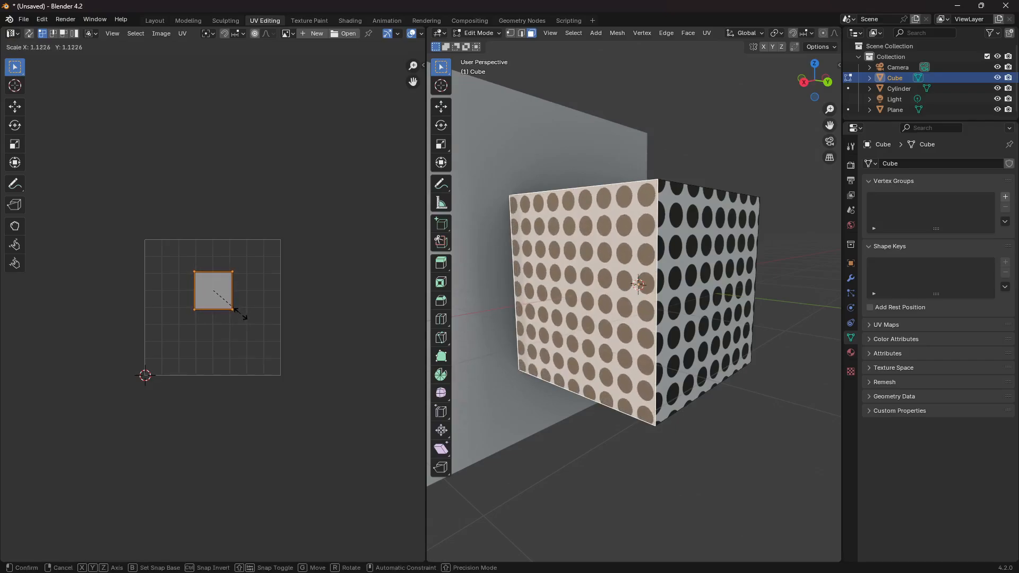
{"action": "left_click", "coordinate": [241, 322]}
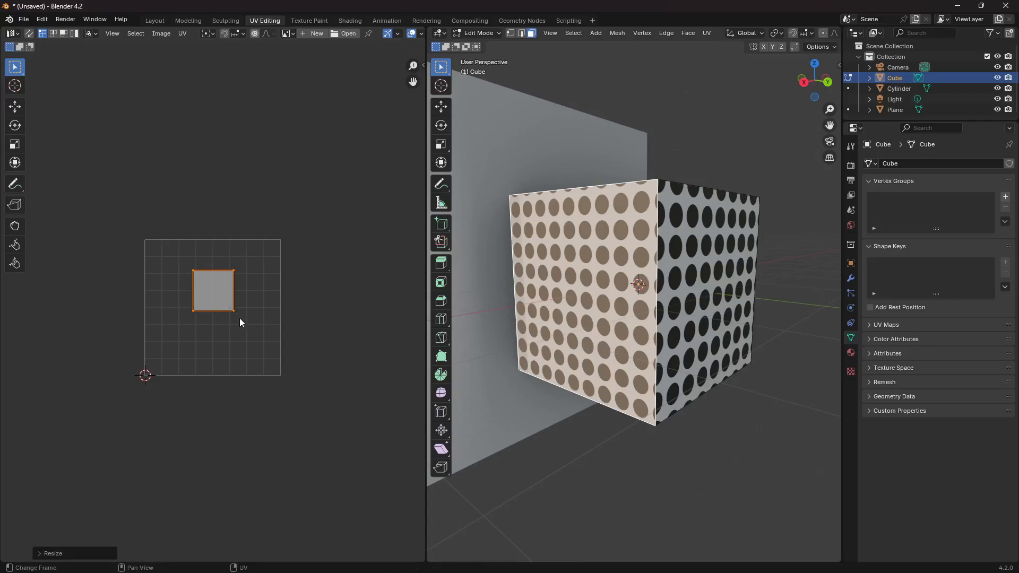
{"action": "key", "text": "g"}
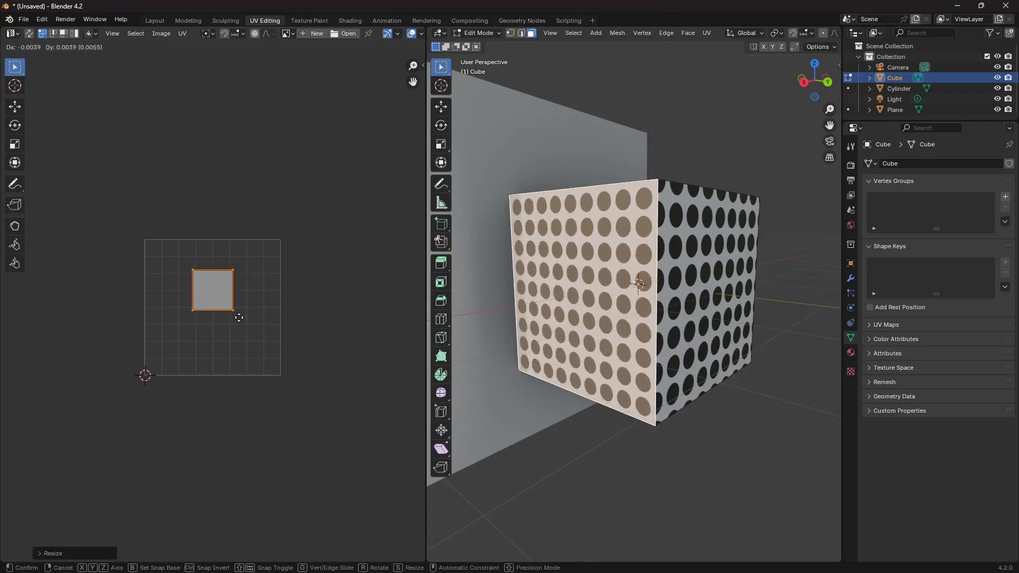
{"action": "left_click", "coordinate": [242, 322]}
Enlarge the adjacent side face's UV square by about 1.2, reposition it, and check the dots across the cube in Object Mode.
{"action": "middle_click_drag", "start_coordinate": [704, 320], "coordinate": [665, 324]}
{"action": "key", "text": "Tab"}
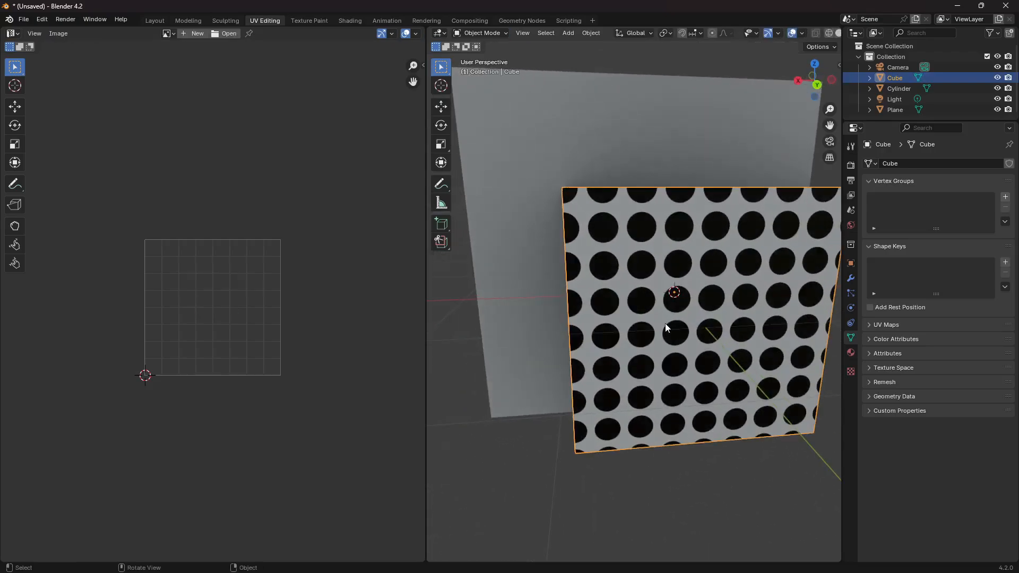
{"action": "key", "text": "Tab"}
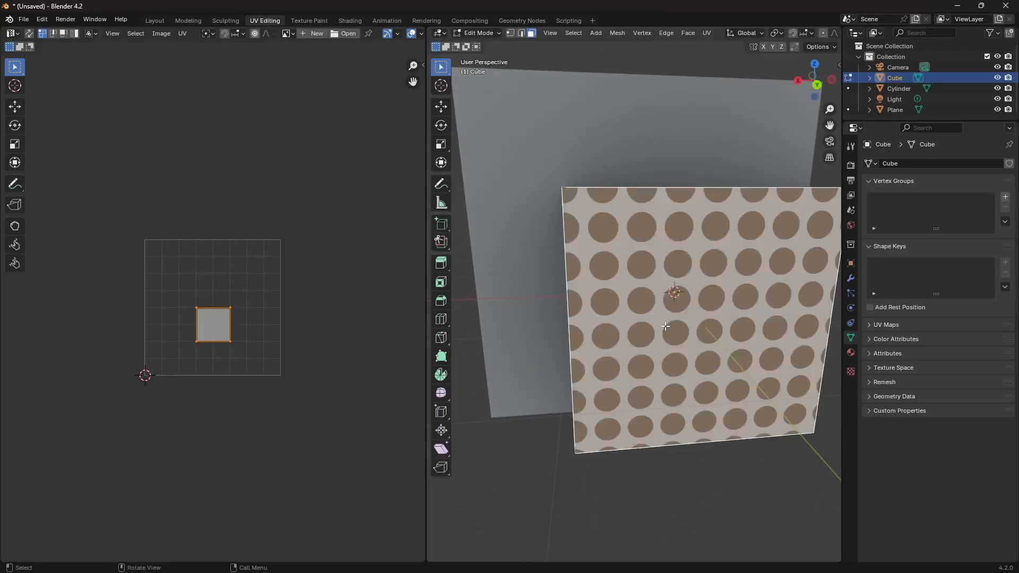
{"action": "key", "text": "s"}
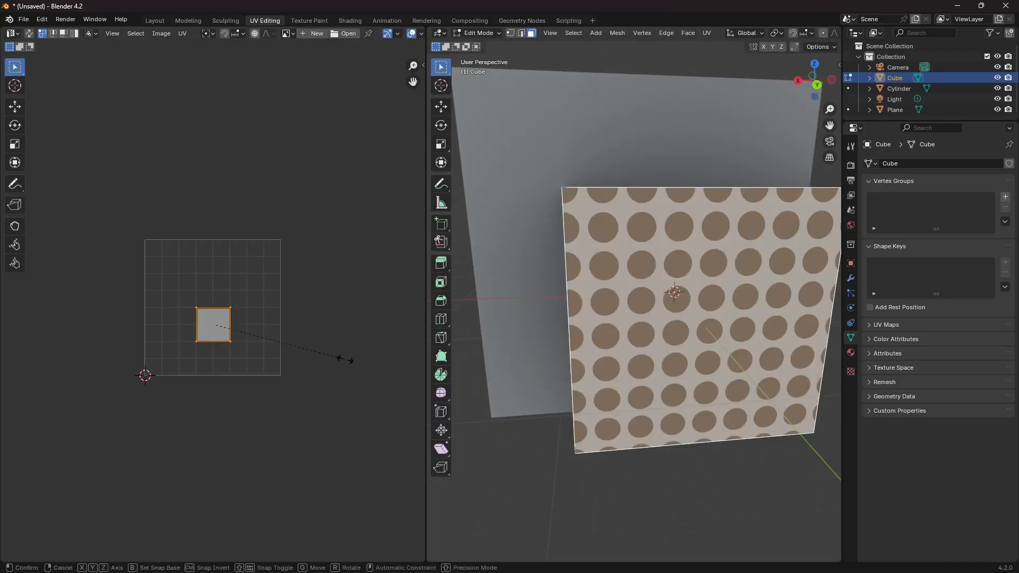
{"action": "left_click", "coordinate": [373, 364]}
{"action": "key", "text": "g"}
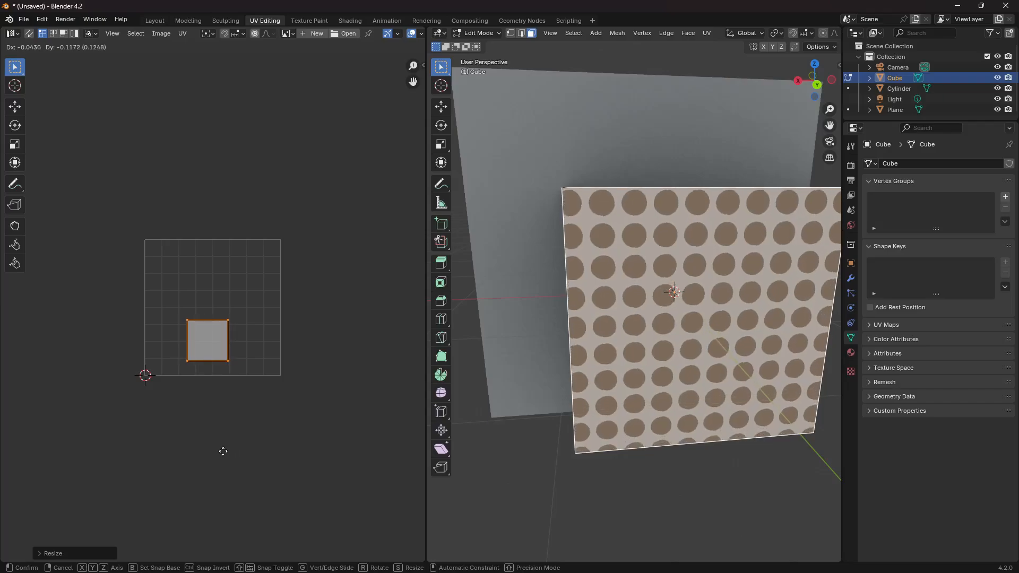
{"action": "left_click", "coordinate": [237, 457]}
{"action": "key", "text": "Tab"}
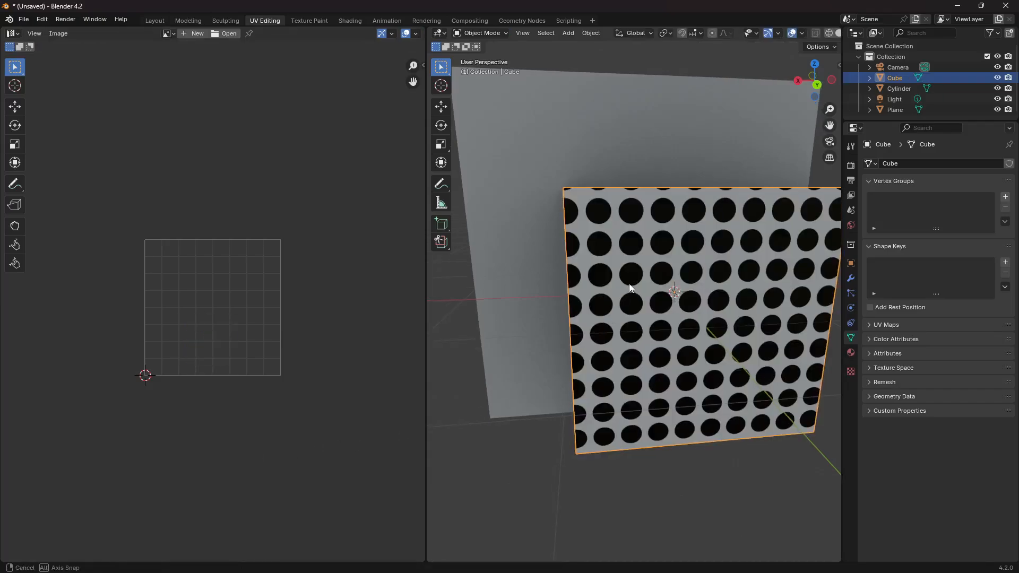
{"action": "middle_click_drag", "start_coordinate": [501, 405], "coordinate": [682, 317]}
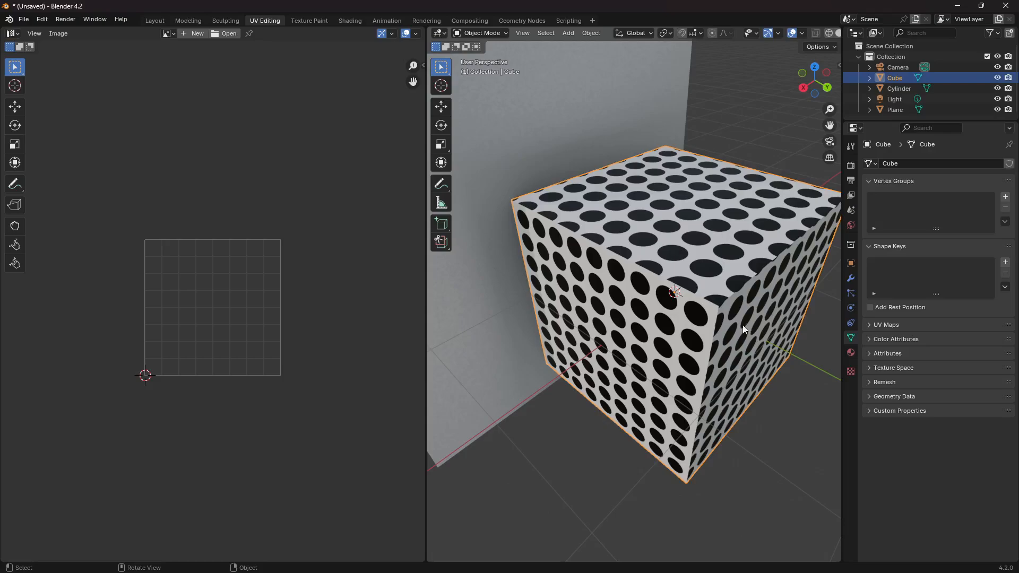
{"action": "scroll", "coordinate": [723, 276], "scroll_direction": "down", "scroll_amount": 3}
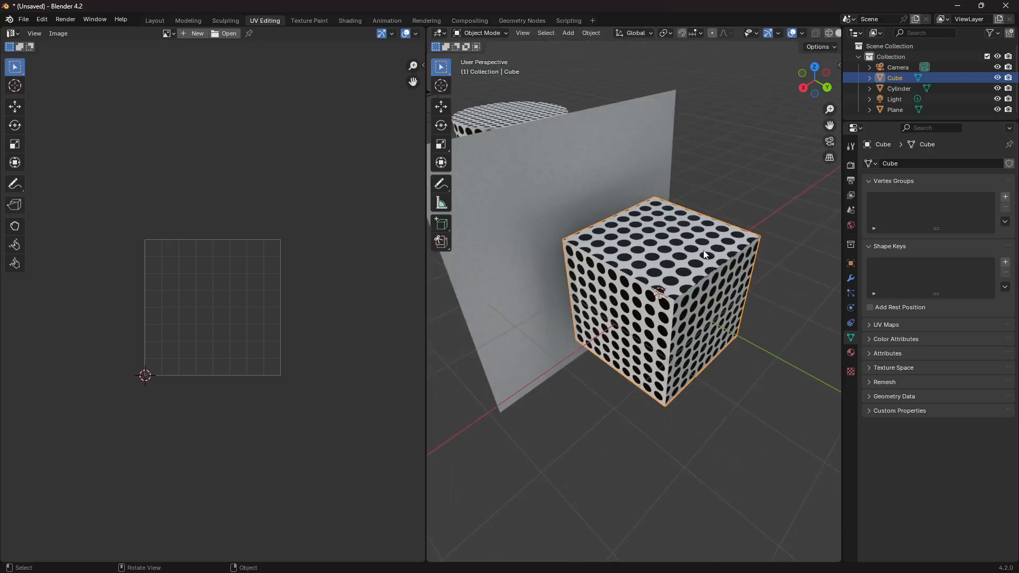
Unwrap the cube's selected side face on its own, and after that unwrap all of its faces together.
{"action": "key", "text": "Tab"}
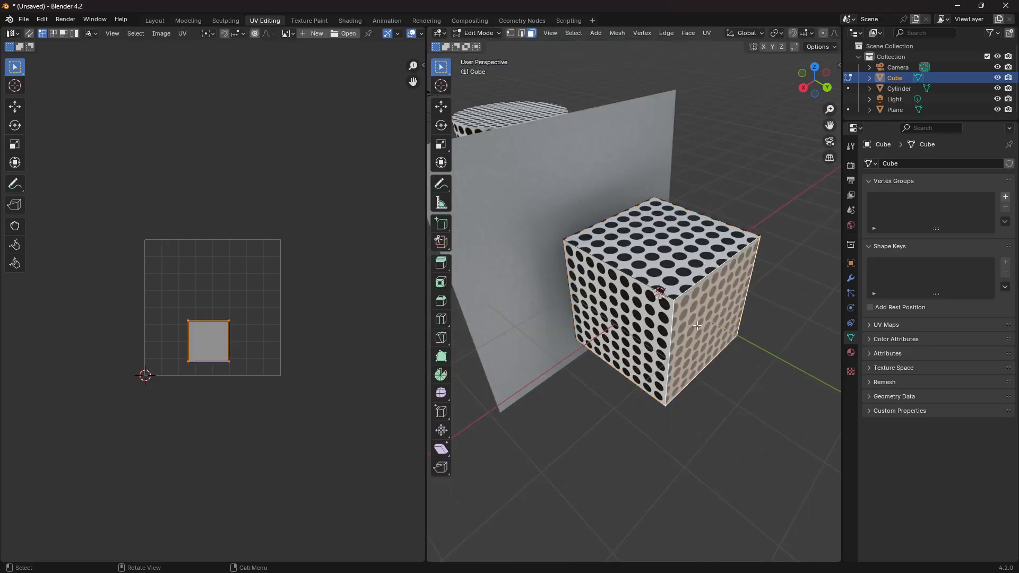
{"action": "key", "text": "u"}
{"action": "left_click", "coordinate": [694, 325]}
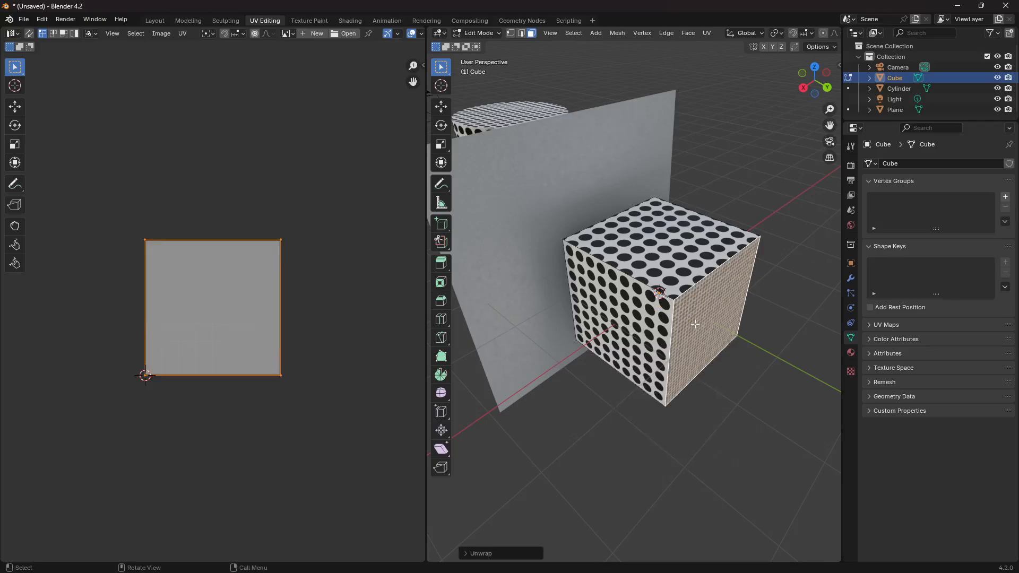
{"action": "left_click", "coordinate": [628, 303]}
{"action": "key", "text": "a"}
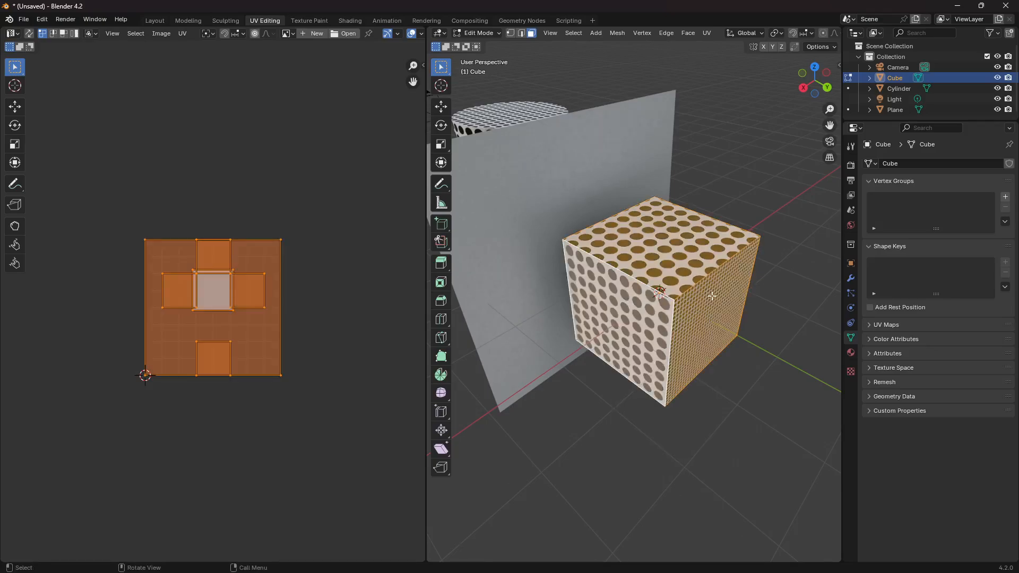
{"action": "key", "text": "u"}
{"action": "left_click", "coordinate": [712, 295]}
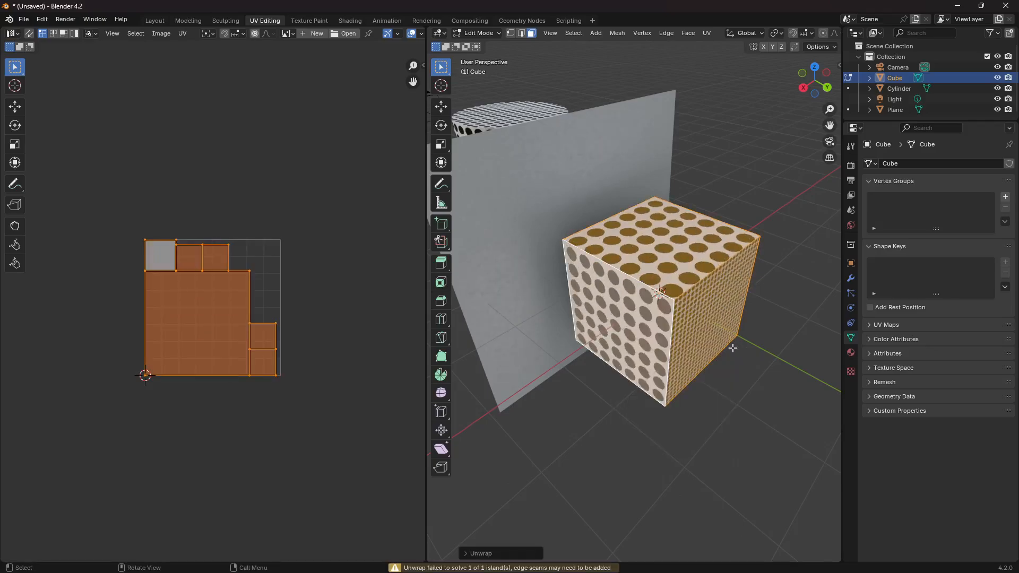
Unwrap the adjacent side face, the upper face and the underside of the cube one at a time.
{"action": "left_click", "coordinate": [636, 305]}
{"action": "key", "text": "u"}
{"action": "left_click", "coordinate": [636, 305]}
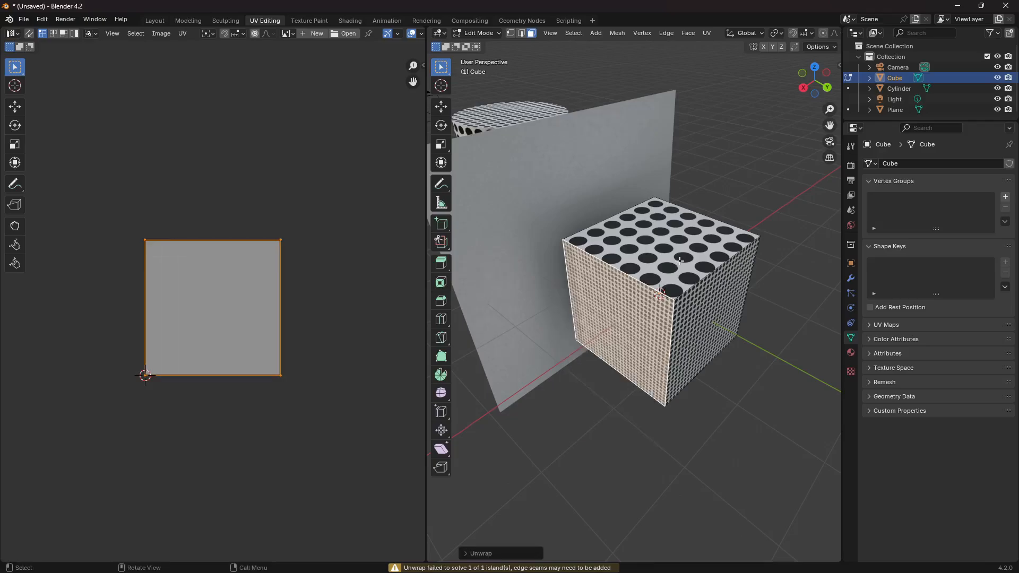
{"action": "left_click", "coordinate": [680, 266]}
{"action": "key", "text": "u"}
{"action": "left_click", "coordinate": [623, 261]}
{"action": "middle_click_drag", "start_coordinate": [680, 263], "coordinate": [690, 223]}
{"action": "left_click", "coordinate": [690, 340]}
{"action": "key", "text": "u"}
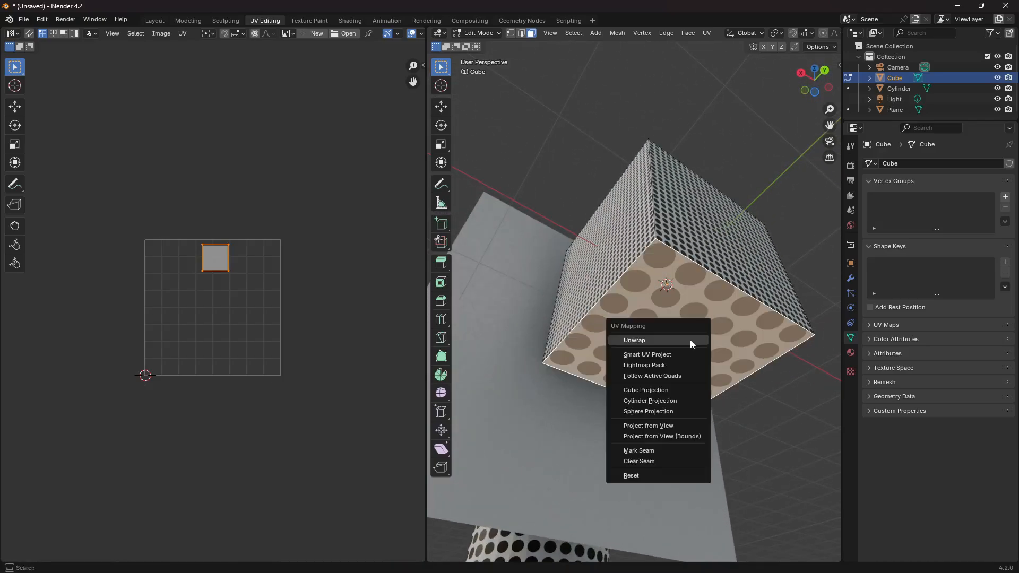
{"action": "left_click", "coordinate": [689, 340]}
Unwrap the cube's two remaining side faces individually, return to Object Mode and check the perforation on all sides.
{"action": "middle_click_drag", "start_coordinate": [689, 339], "coordinate": [551, 318]}
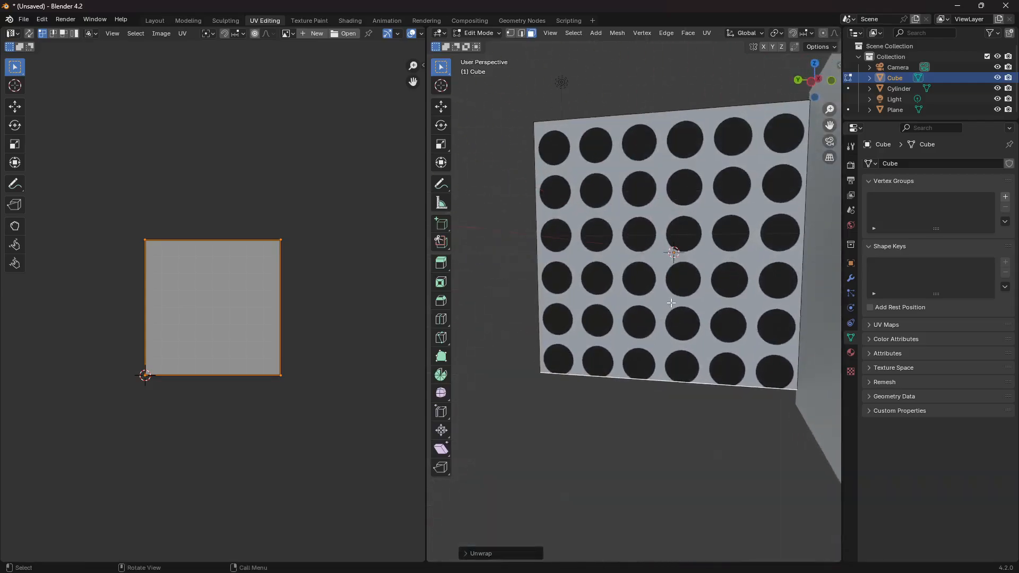
{"action": "left_click", "coordinate": [670, 303]}
{"action": "key", "text": "u"}
{"action": "left_click", "coordinate": [671, 303]}
{"action": "middle_click_drag", "start_coordinate": [671, 303], "coordinate": [662, 328]}
{"action": "left_click", "coordinate": [723, 416]}
{"action": "key", "text": "u"}
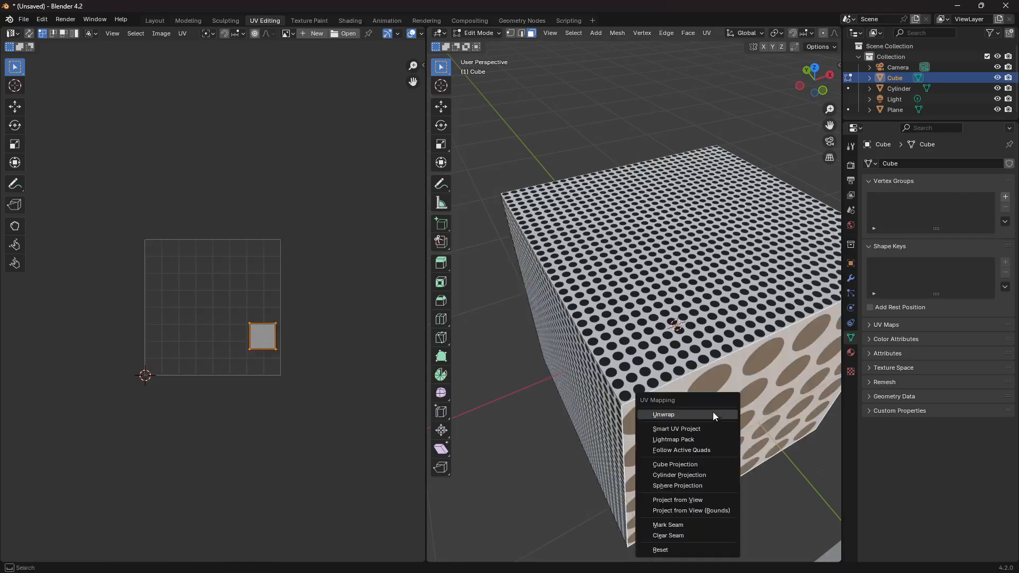
{"action": "left_click", "coordinate": [705, 414]}
{"action": "key", "text": "Tab"}
{"action": "scroll", "coordinate": [650, 372], "scroll_direction": "down", "scroll_amount": 4}
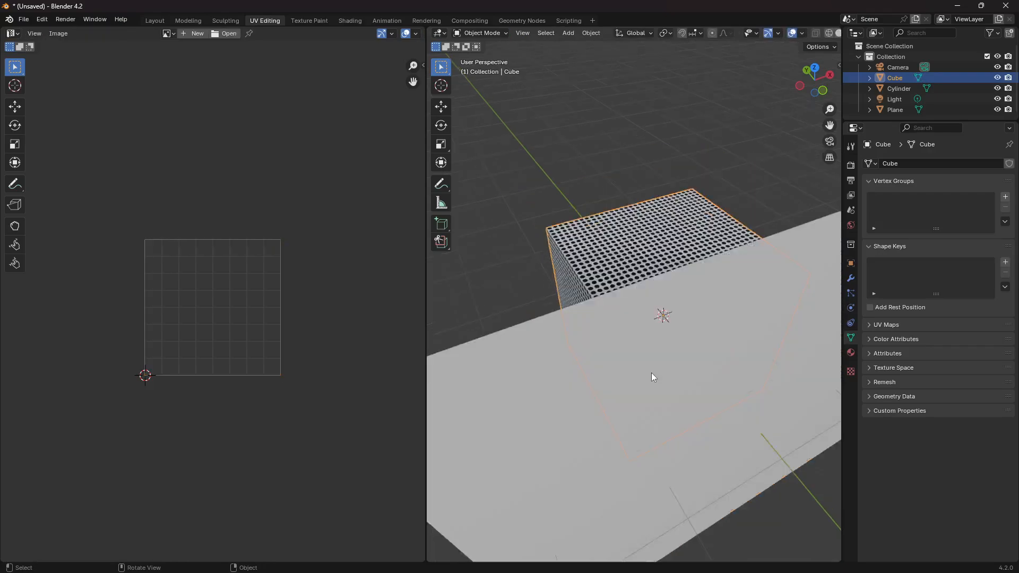
{"action": "mouse_move", "coordinate": [613, 322]}
{"action": "middle_mouse_down"}
{"action": "mouse_move", "coordinate": [730, 292]}
{"action": "mouse_move", "coordinate": [708, 275]}
{"action": "mouse_move", "coordinate": [759, 284]}
{"action": "mouse_move", "coordinate": [611, 321]}
{"action": "middle_mouse_up"}
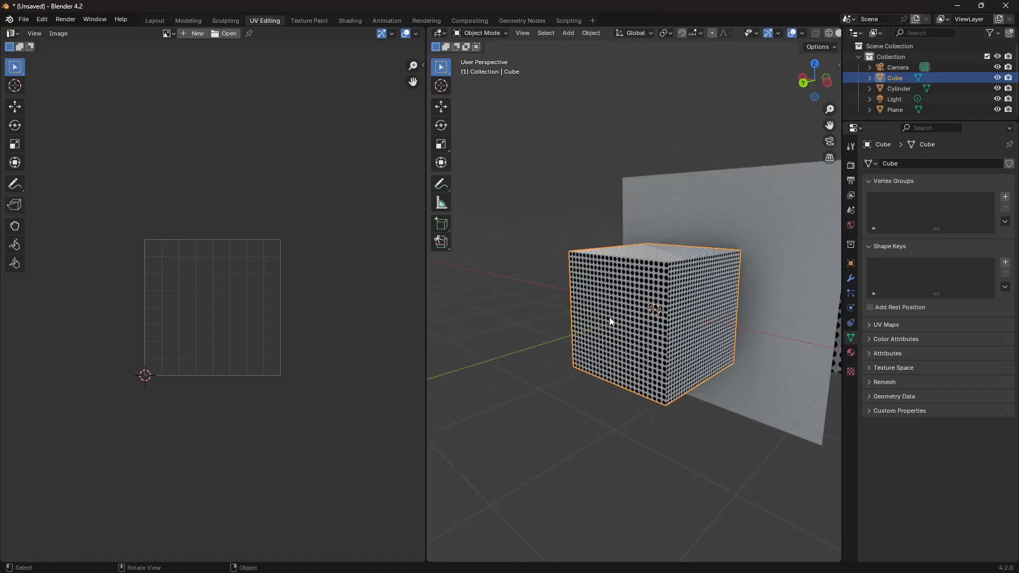
Show the cube and cylinder with rendered shading in the Layout workspace and inspect their dot patterns.
{"action": "left_click", "coordinate": [157, 21]}
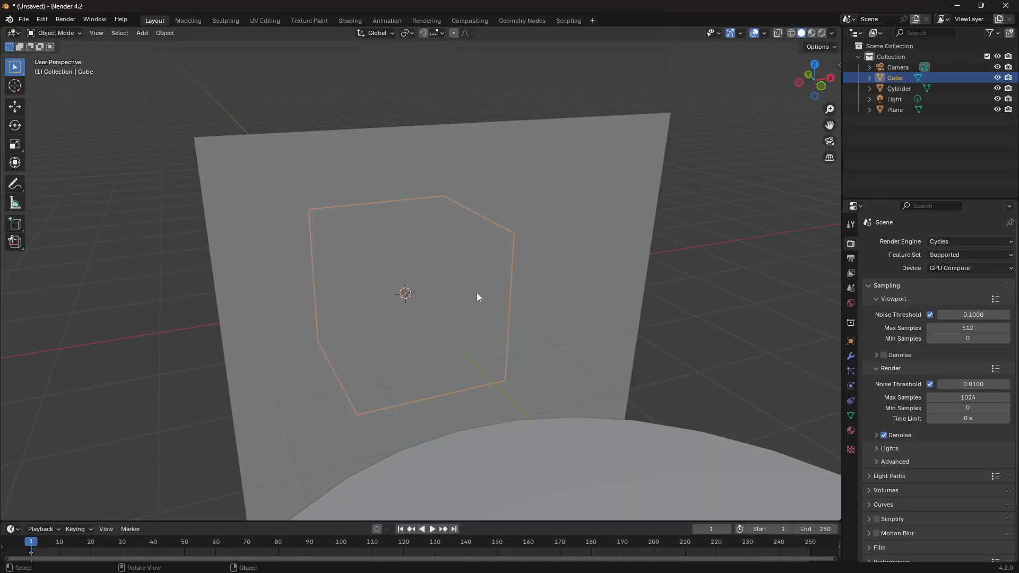
{"action": "left_click", "coordinate": [821, 33]}
{"action": "mouse_move", "coordinate": [492, 293]}
{"action": "middle_mouse_down"}
{"action": "mouse_move", "coordinate": [578, 285]}
{"action": "mouse_move", "coordinate": [511, 302]}
{"action": "middle_mouse_up"}
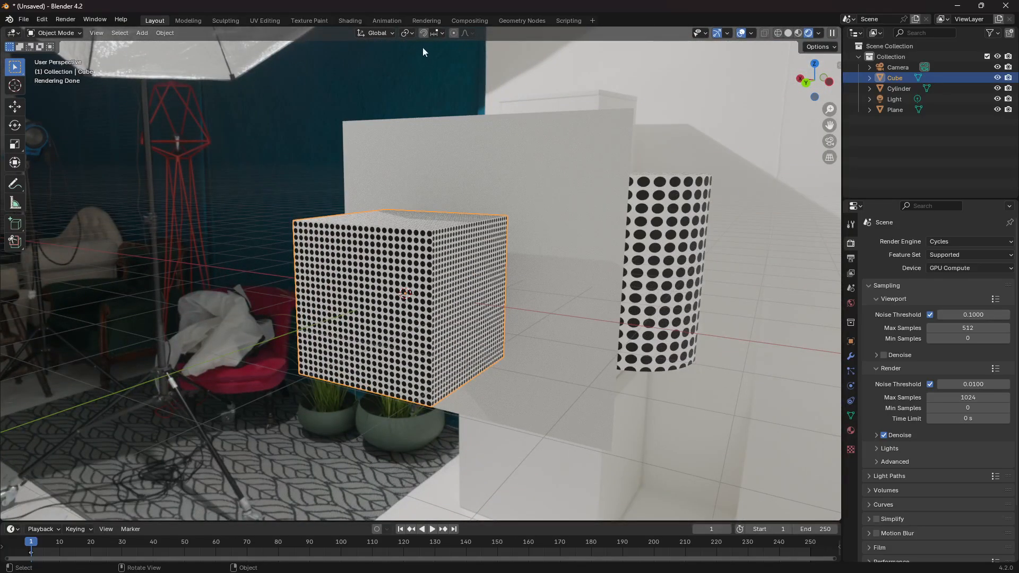
In the Shading workspace, move the Color Ramp's link on the Principled BSDF from Base Color to Alpha and inspect the perforated cube.
{"action": "left_click", "coordinate": [350, 20]}
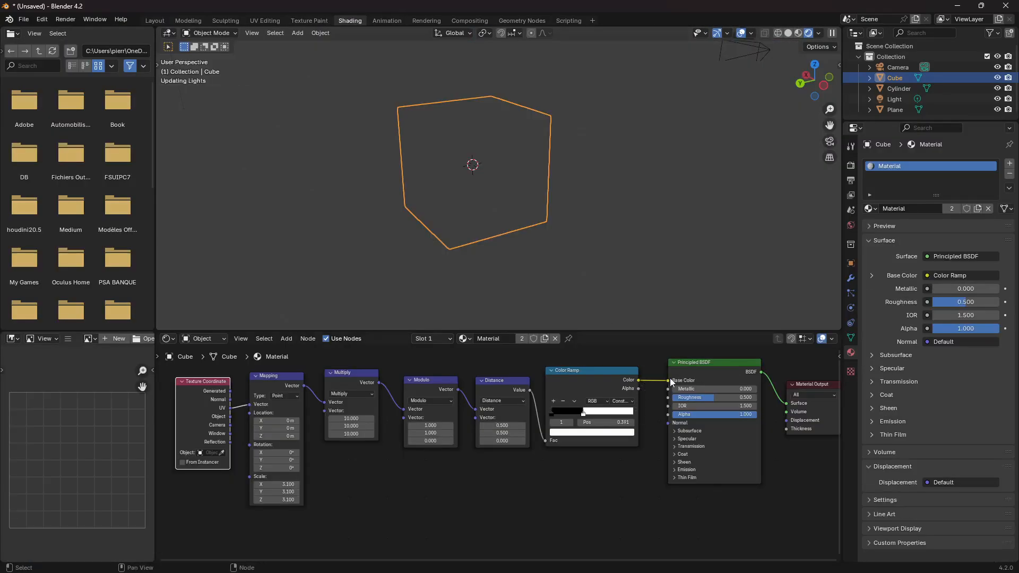
{"action": "left_click_drag", "start_coordinate": [668, 380], "coordinate": [669, 413]}
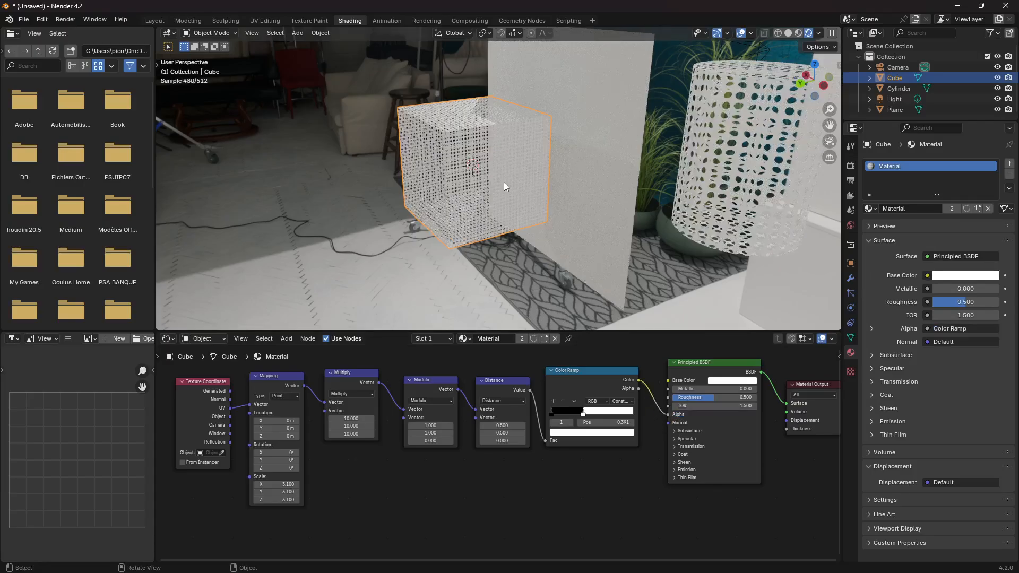
{"action": "middle_click_drag", "start_coordinate": [504, 182], "coordinate": [533, 161]}
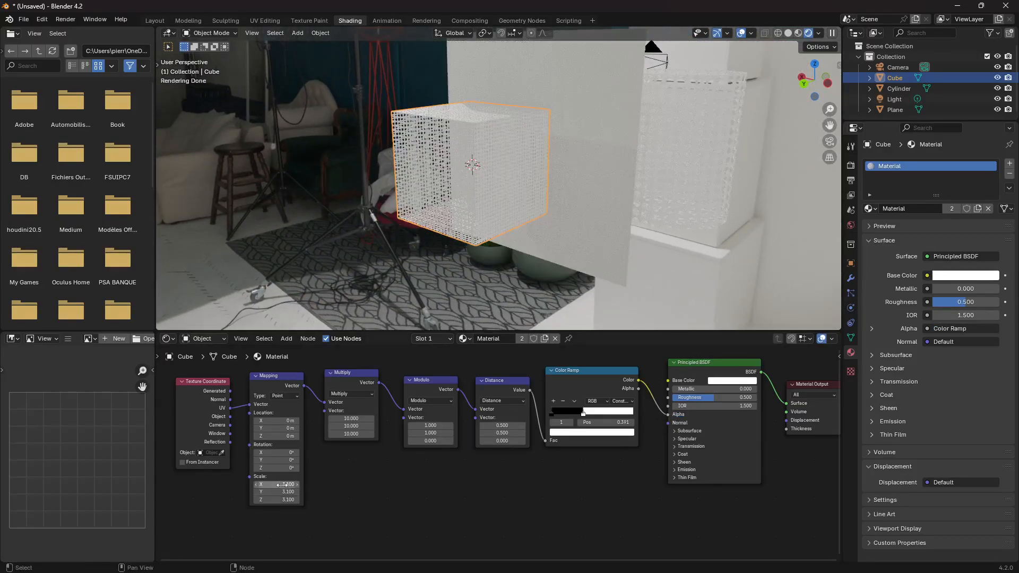
Set the Mapping node's scale to 2.1 on all axes and try the Color Ramp's link on Base Color to view the dots.
{"action": "mouse_move", "coordinate": [276, 484]}
{"action": "left_mouse_down", "text": "alt"}
{"action": "mouse_move", "coordinate": [250, 484]}
{"action": "mouse_move", "coordinate": [270, 484]}
{"action": "left_mouse_up", "text": "alt"}
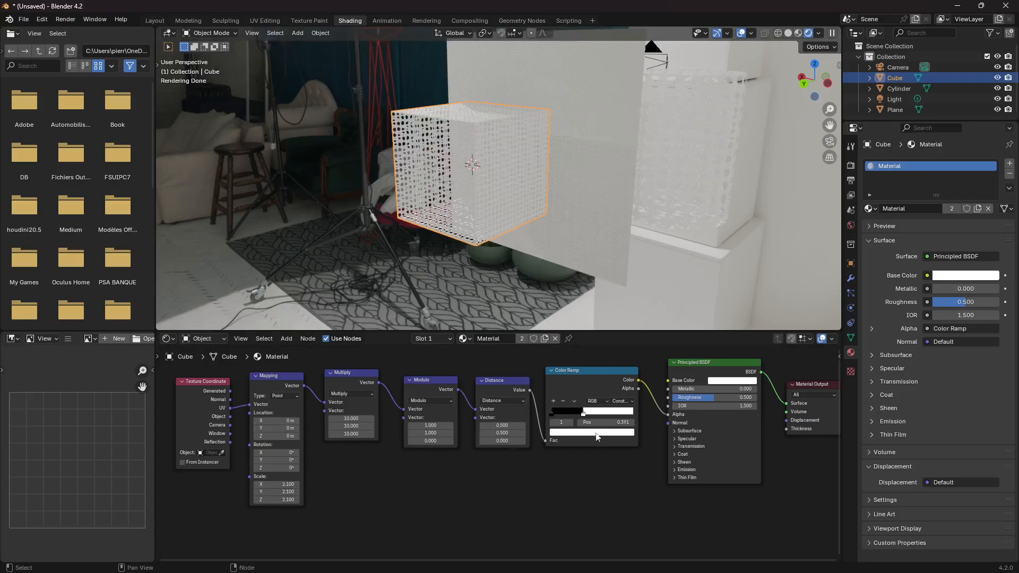
{"action": "left_click_drag", "start_coordinate": [667, 414], "coordinate": [668, 381]}
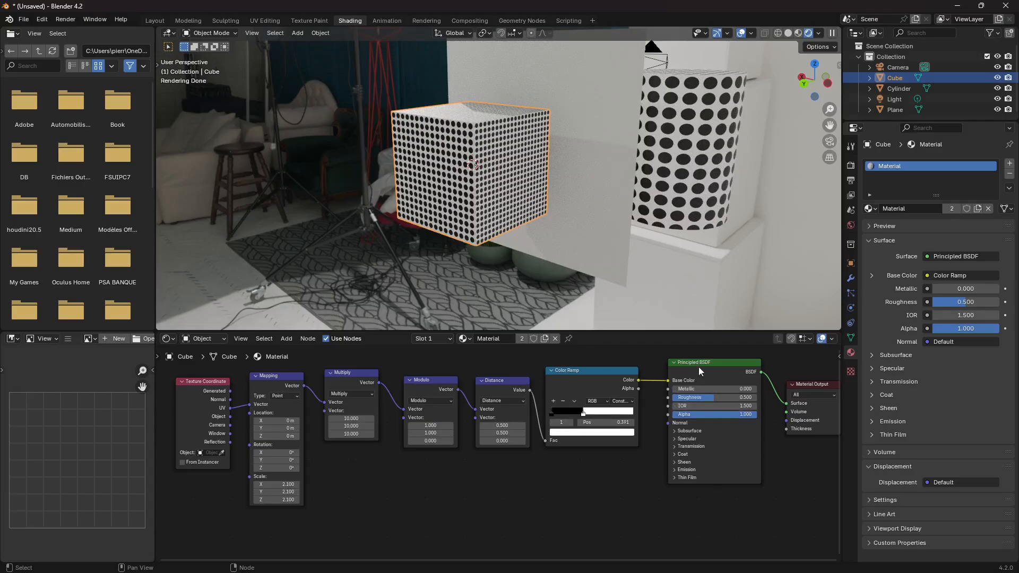
{"action": "middle_click_drag", "start_coordinate": [525, 140], "coordinate": [441, 180]}
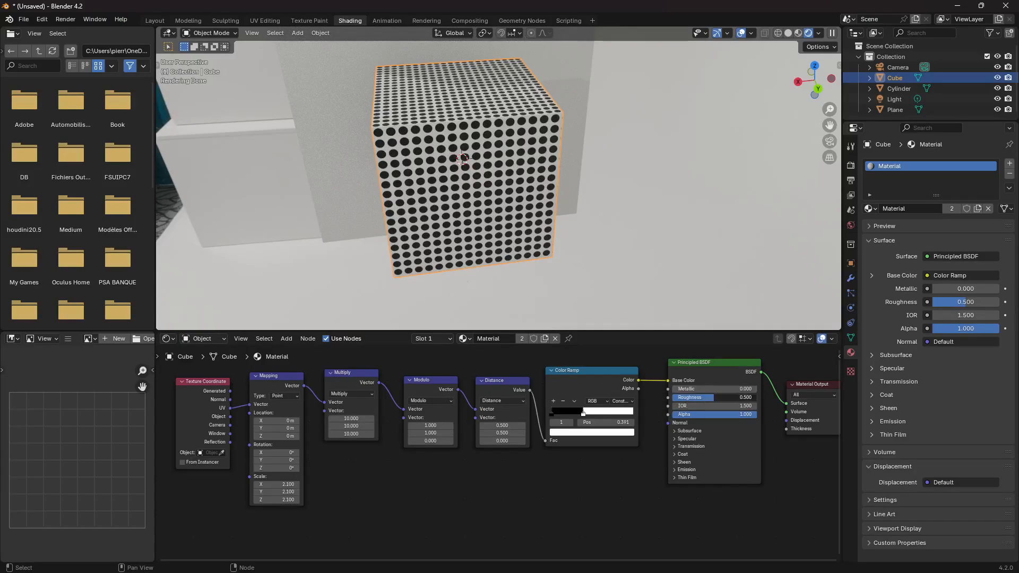
Set the Principled BSDF's roughness to 0 and link the Color Ramp's color back to Alpha.
{"action": "left_click_drag", "start_coordinate": [714, 396], "coordinate": [668, 416]}
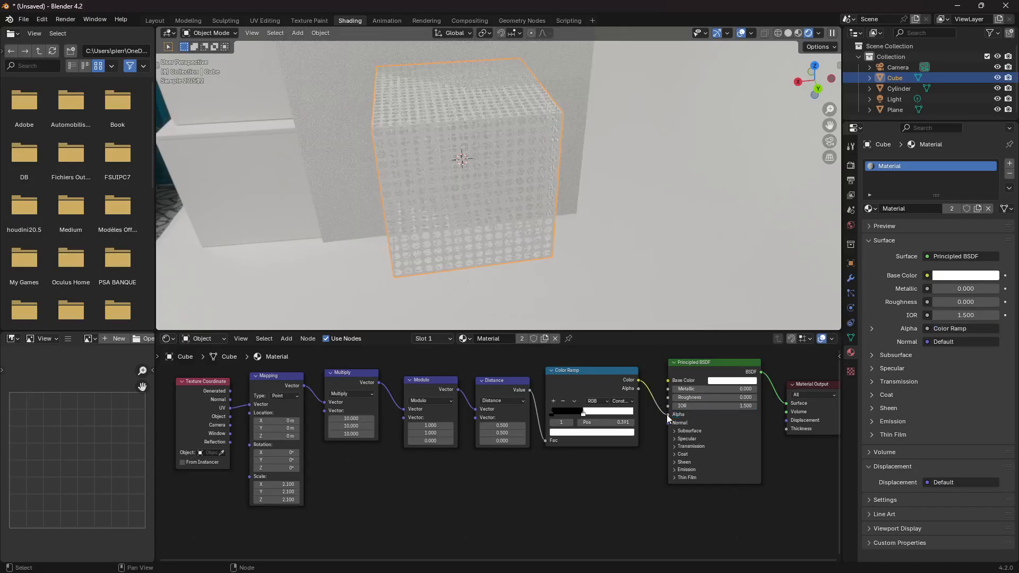
{"action": "middle_click_drag", "start_coordinate": [519, 202], "coordinate": [488, 143]}
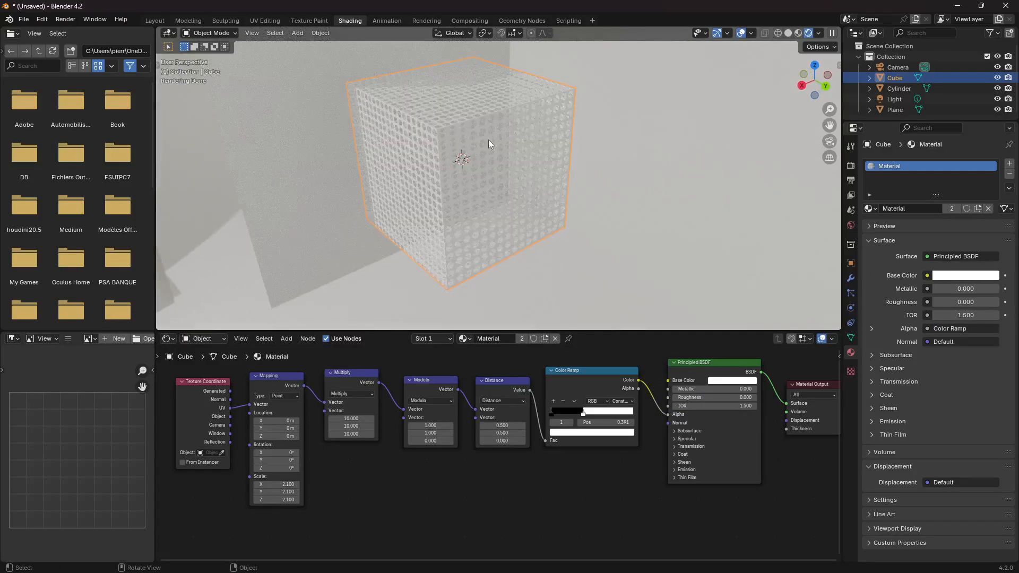
Darken the Principled BSDF's Base Color to a mid grey and link the Color Ramp's Color output to Metallic as well.
{"action": "left_click", "coordinate": [739, 383]}
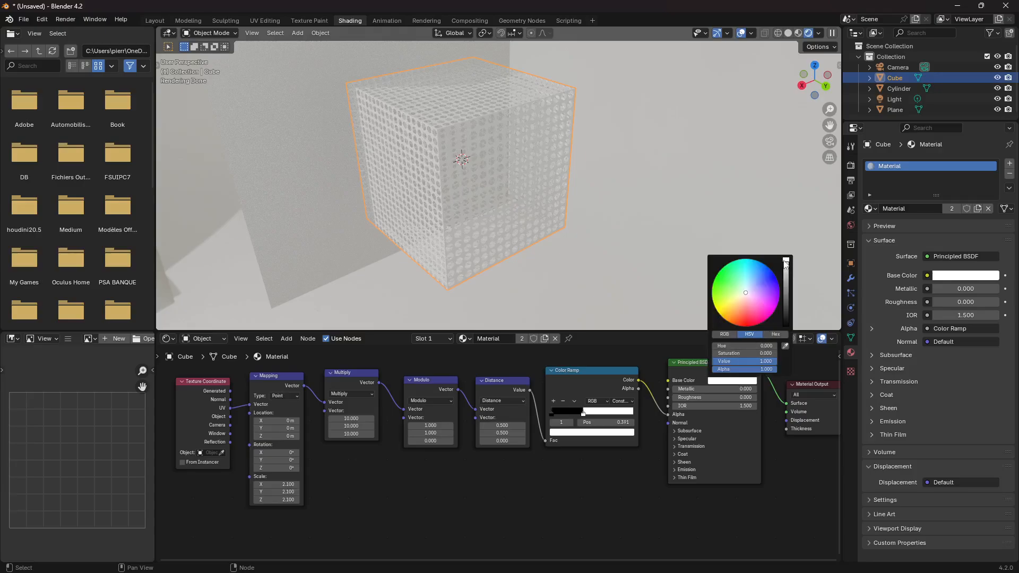
{"action": "left_click_drag", "start_coordinate": [786, 262], "coordinate": [786, 287]}
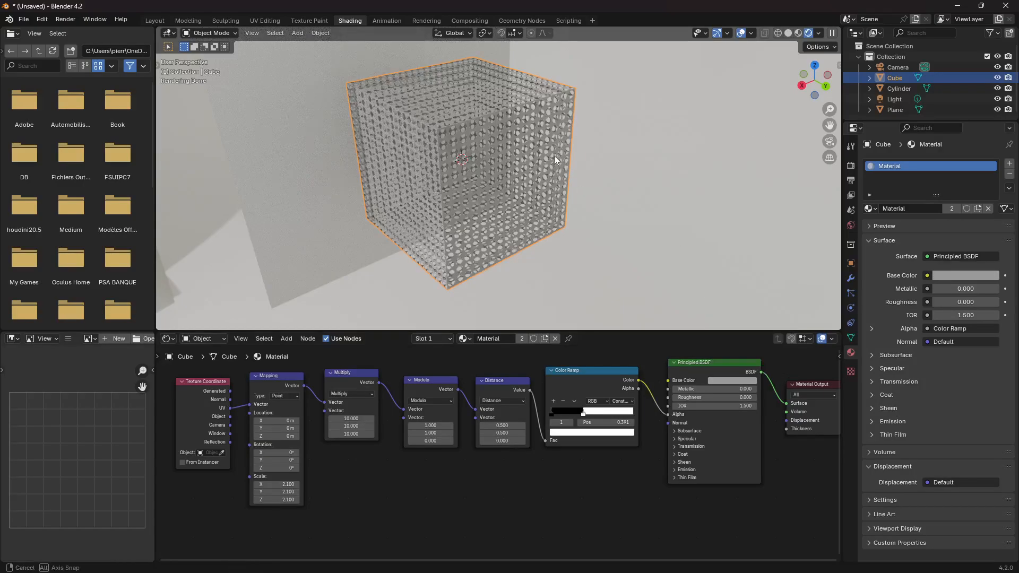
{"action": "middle_click_drag", "start_coordinate": [554, 161], "coordinate": [555, 157]}
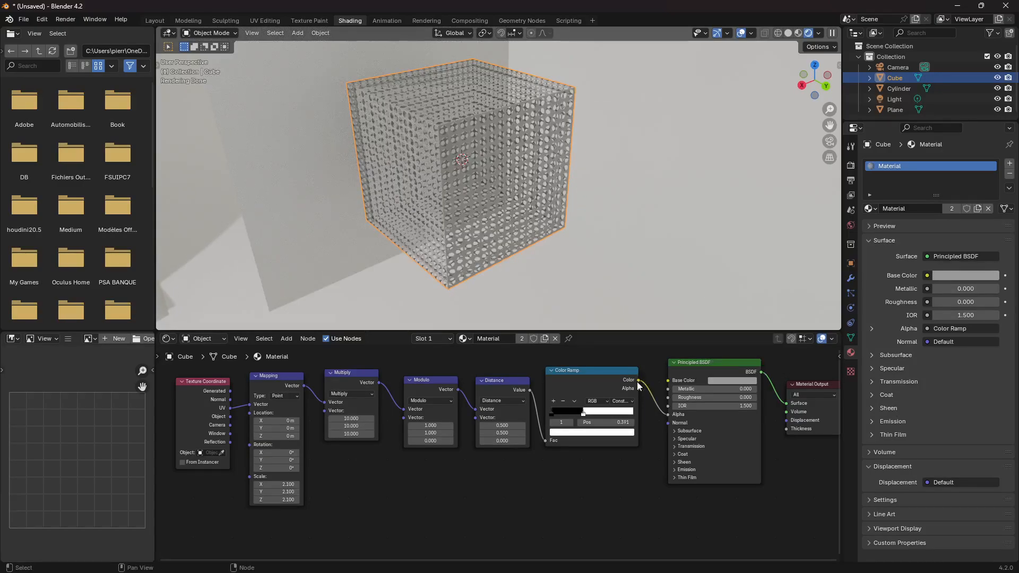
{"action": "left_click", "coordinate": [637, 384]}
{"action": "left_click_drag", "start_coordinate": [667, 396], "coordinate": [667, 390]}
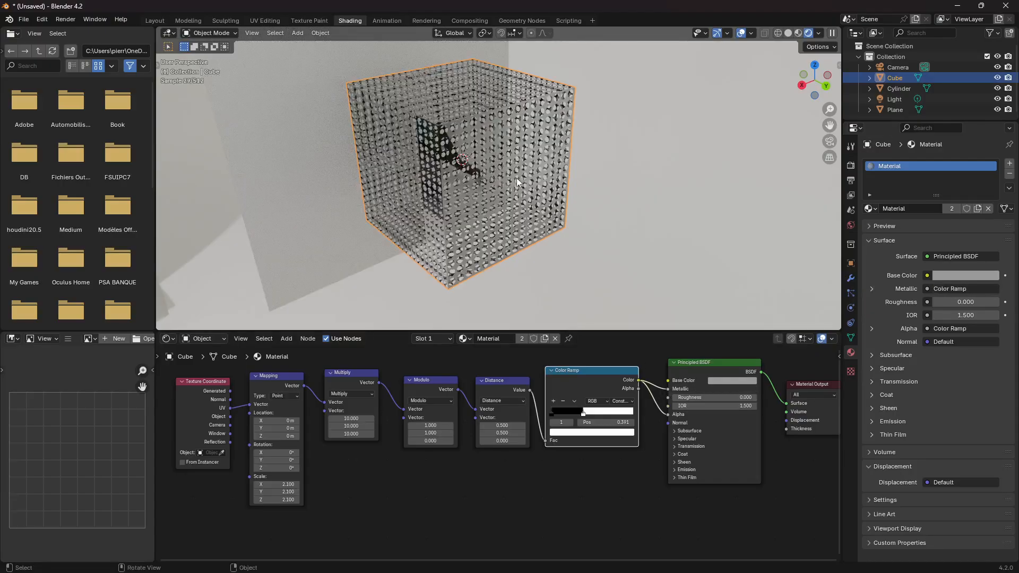
Set the Mapping node's scale to 2.3 on all axes and the Principled BSDF's roughness to 0.068.
{"action": "scroll", "coordinate": [524, 191], "scroll_direction": "up", "scroll_amount": 5}
{"action": "scroll", "coordinate": [525, 192], "scroll_direction": "down", "scroll_amount": 3}
{"action": "middle_click_drag", "start_coordinate": [527, 193], "coordinate": [679, 230]}
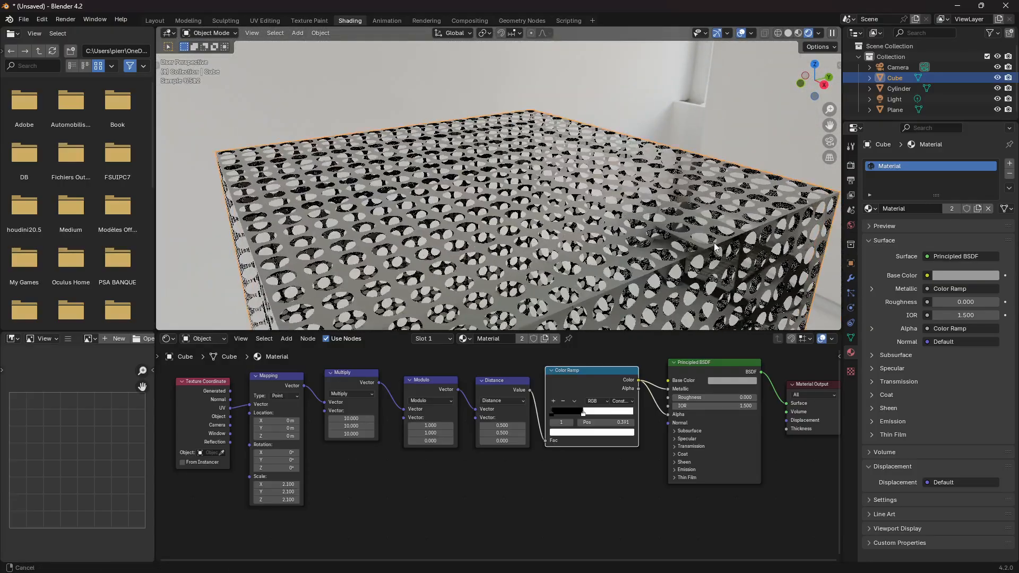
{"action": "mouse_move", "coordinate": [276, 483]}
{"action": "left_mouse_down"}
{"action": "mouse_move", "coordinate": [345, 484]}
{"action": "mouse_move", "coordinate": [277, 484]}
{"action": "left_mouse_up"}
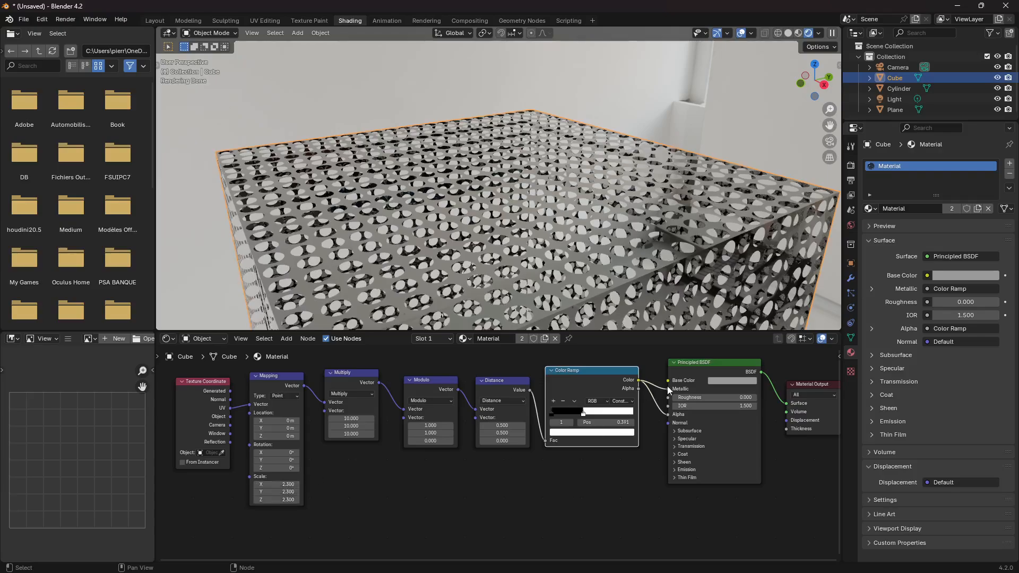
{"action": "mouse_move", "coordinate": [705, 397]}
{"action": "left_mouse_down"}
{"action": "mouse_move", "coordinate": [748, 396]}
{"action": "mouse_move", "coordinate": [710, 397]}
{"action": "left_mouse_up"}
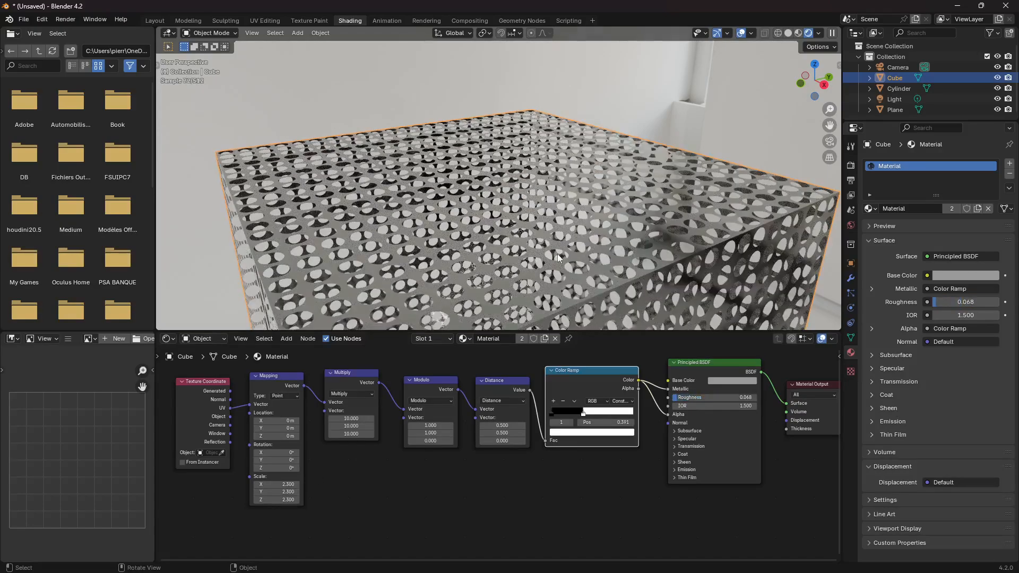
Add a new cube mesh and move it to float above the perforated cube.
{"action": "scroll", "coordinate": [541, 229], "scroll_direction": "down", "scroll_amount": 10}
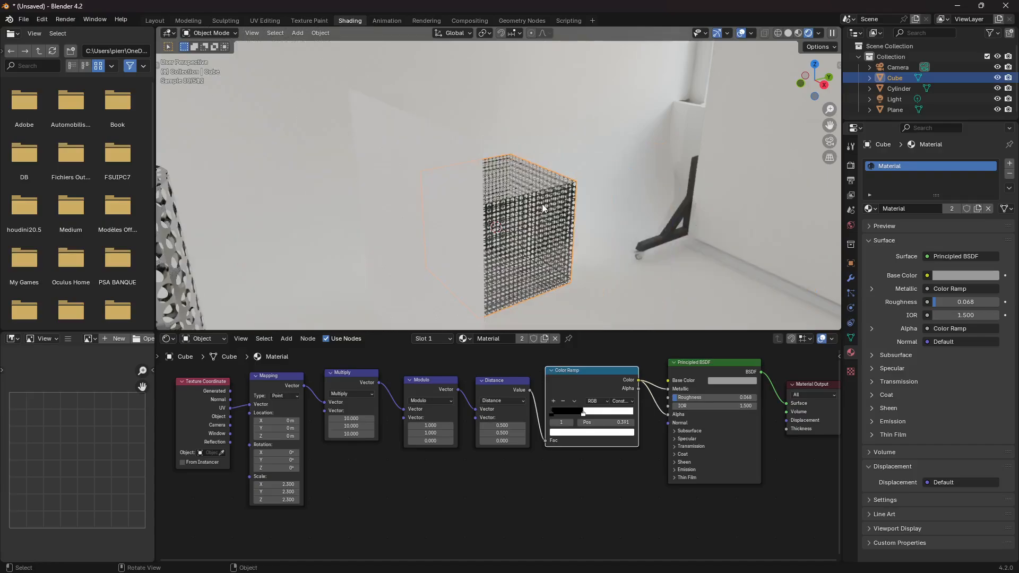
{"action": "key", "text": "shift+a"}
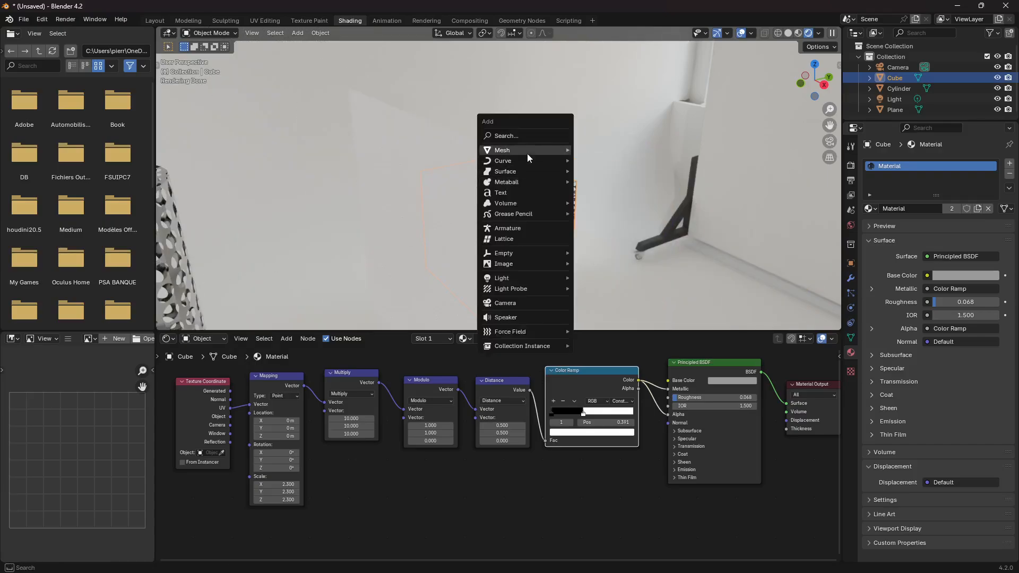
{"action": "mouse_move", "coordinate": [527, 154]}
{"action": "left_click", "coordinate": [614, 161]}
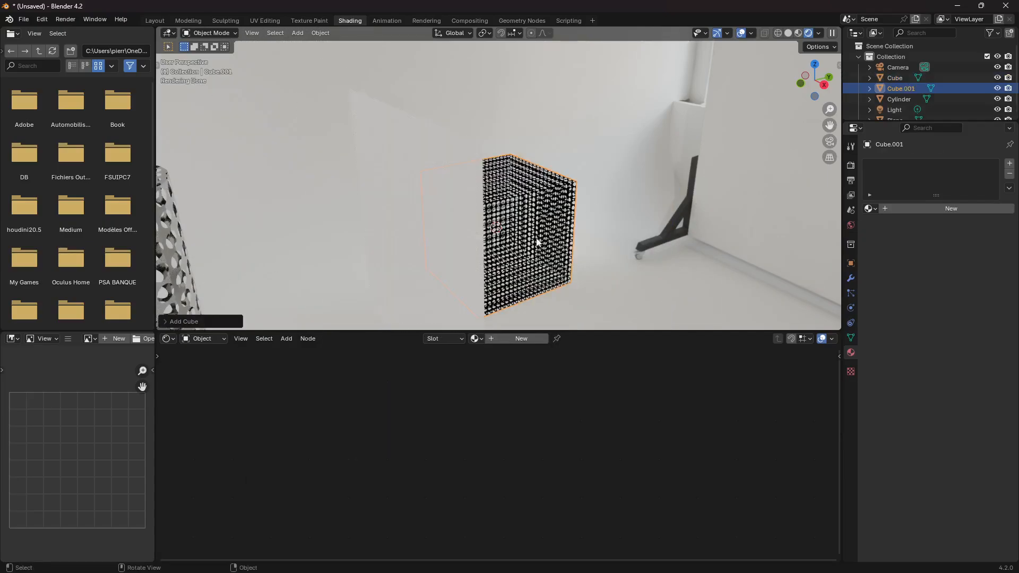
{"action": "key", "text": "g"}
{"action": "left_click", "coordinate": [573, 186]}
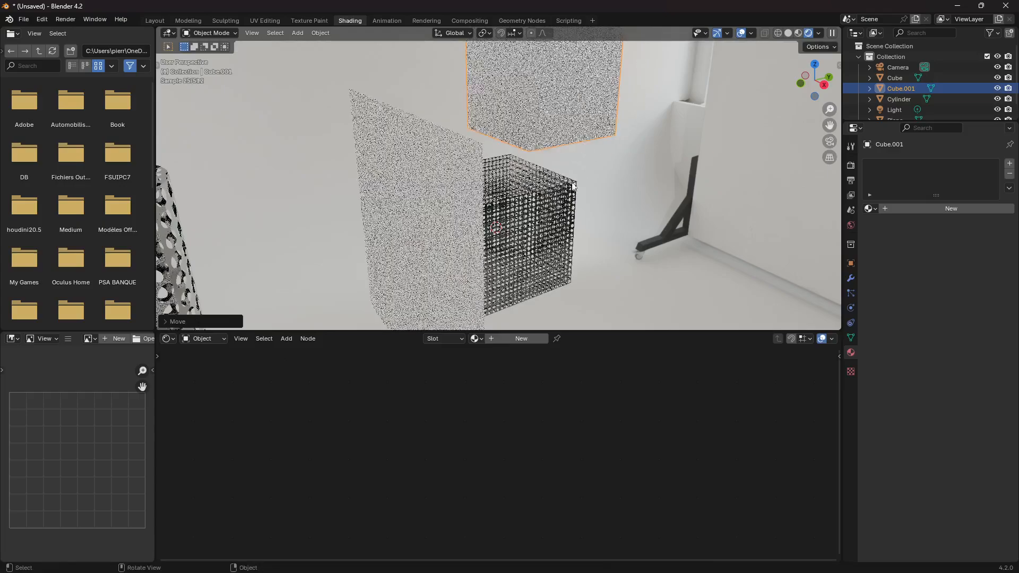
{"action": "scroll", "coordinate": [573, 186], "scroll_direction": "up", "scroll_amount": 5}
{"action": "key", "text": "g"}
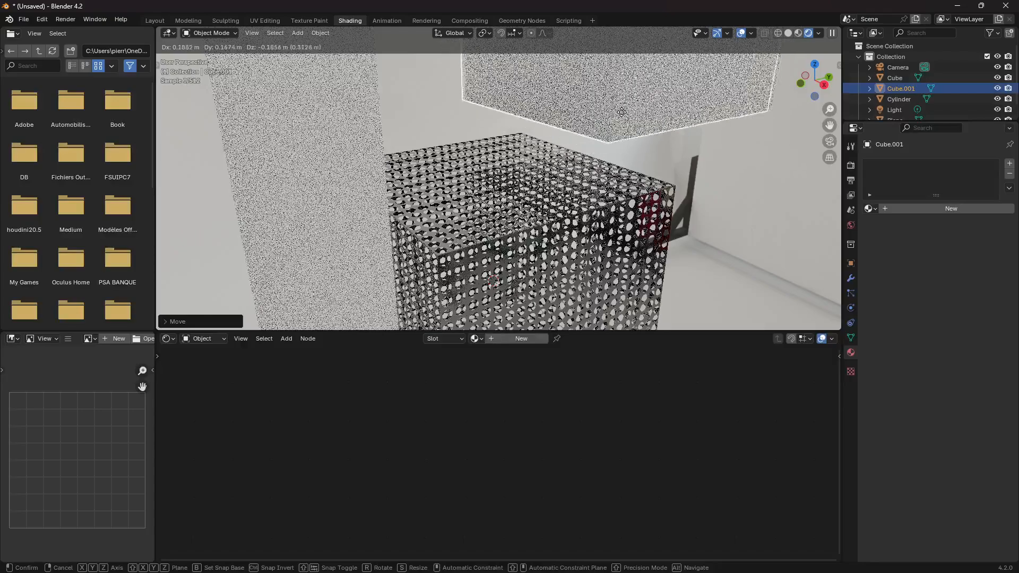
{"action": "left_click", "coordinate": [634, 91]}
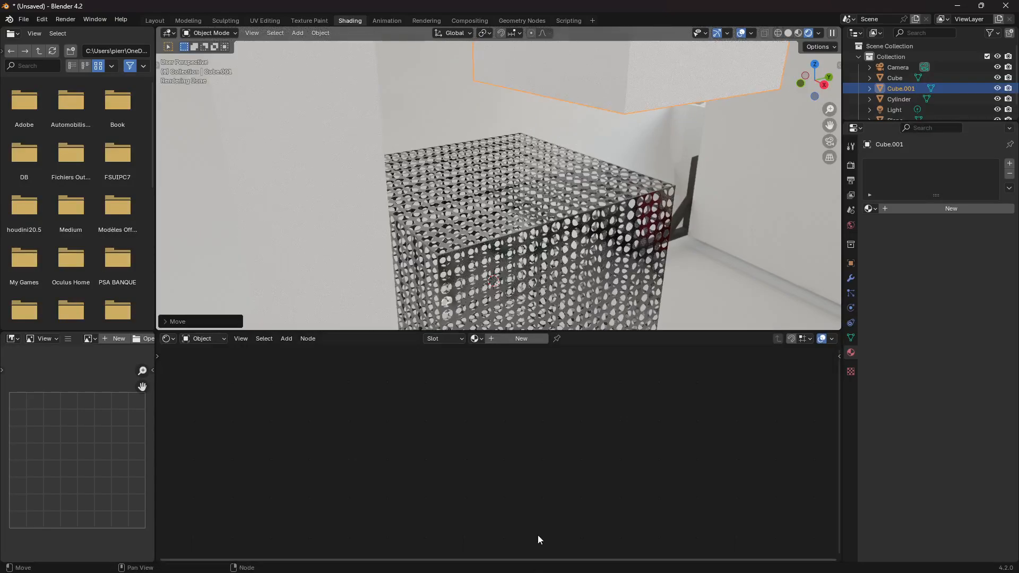